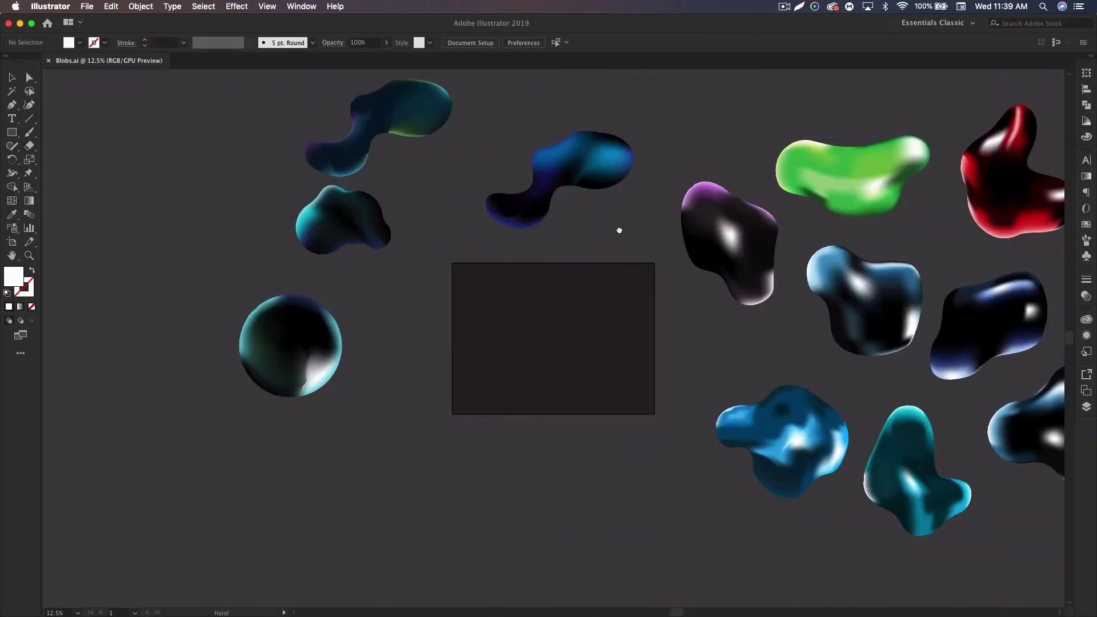
Step: Look over the finished glossy blob examples surrounding the empty artboard
left_click_drag(617, 231, 380, 234)
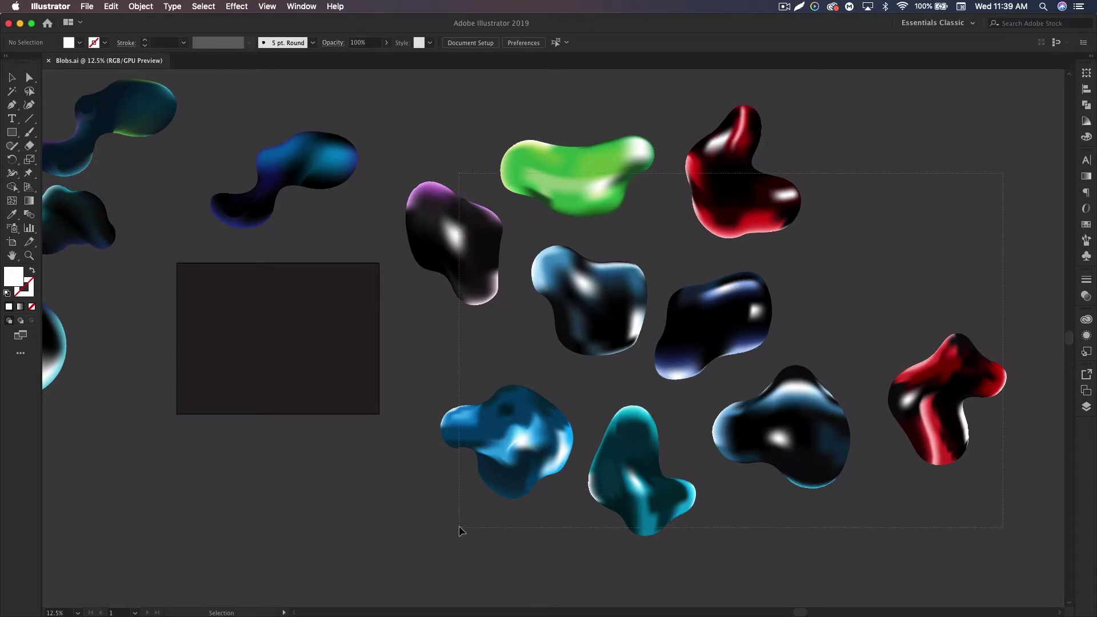
left_click_drag(458, 526, 455, 525)
left_click(220, 464)
key("space")
left_click_drag(244, 436, 423, 436)
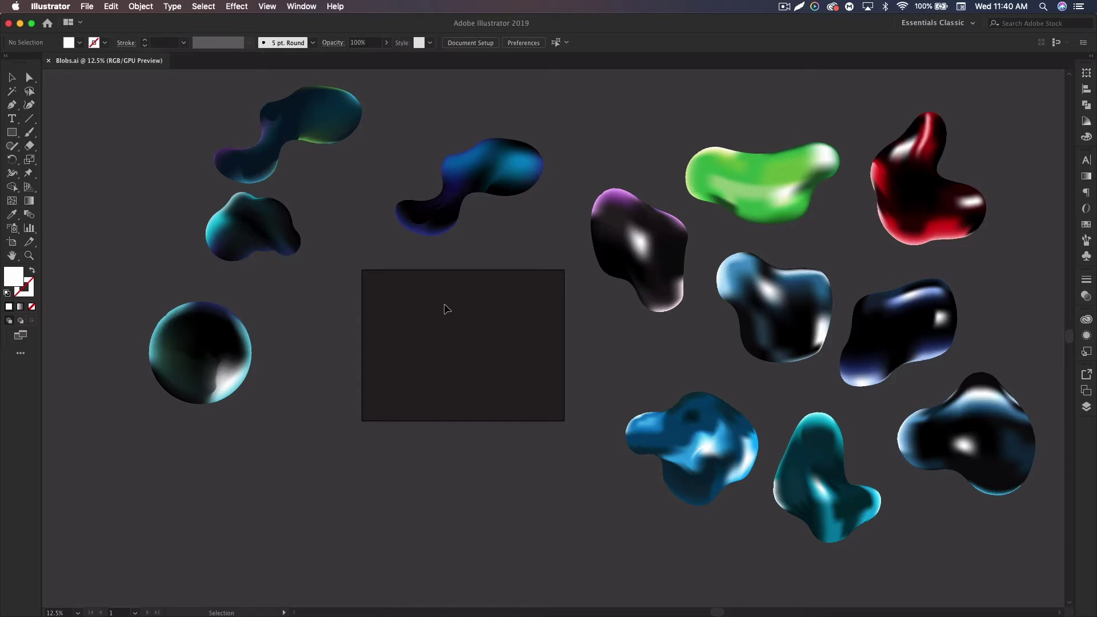
Step: Draw a white circle about 1107 px in diameter in the middle of the artboard
key("super+equal")
key("super+equal")
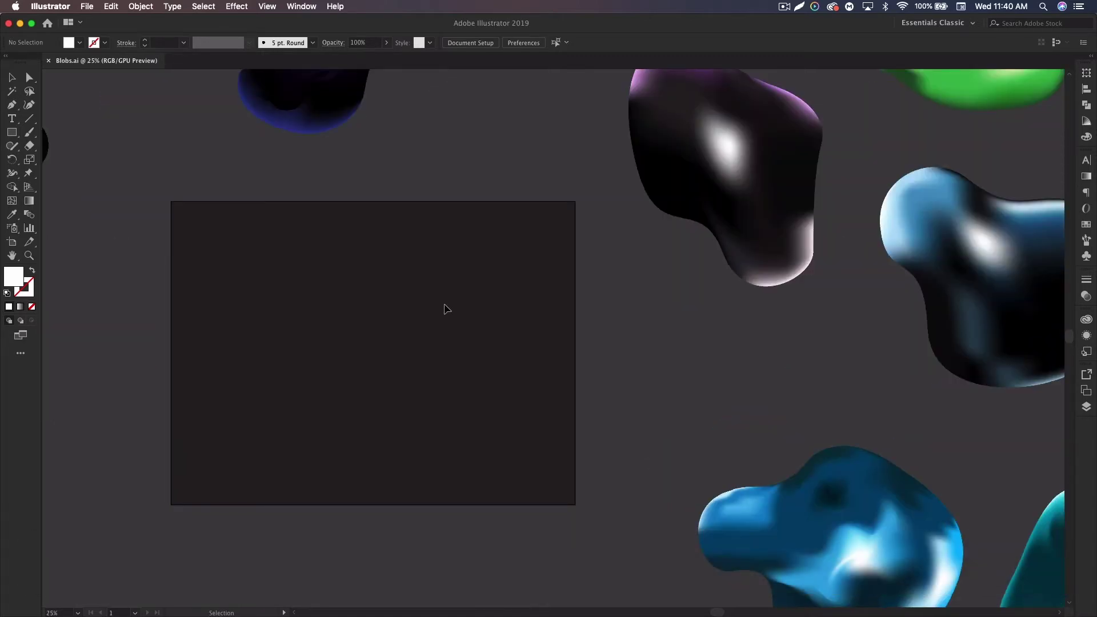
left_click_drag(348, 294, 435, 316)
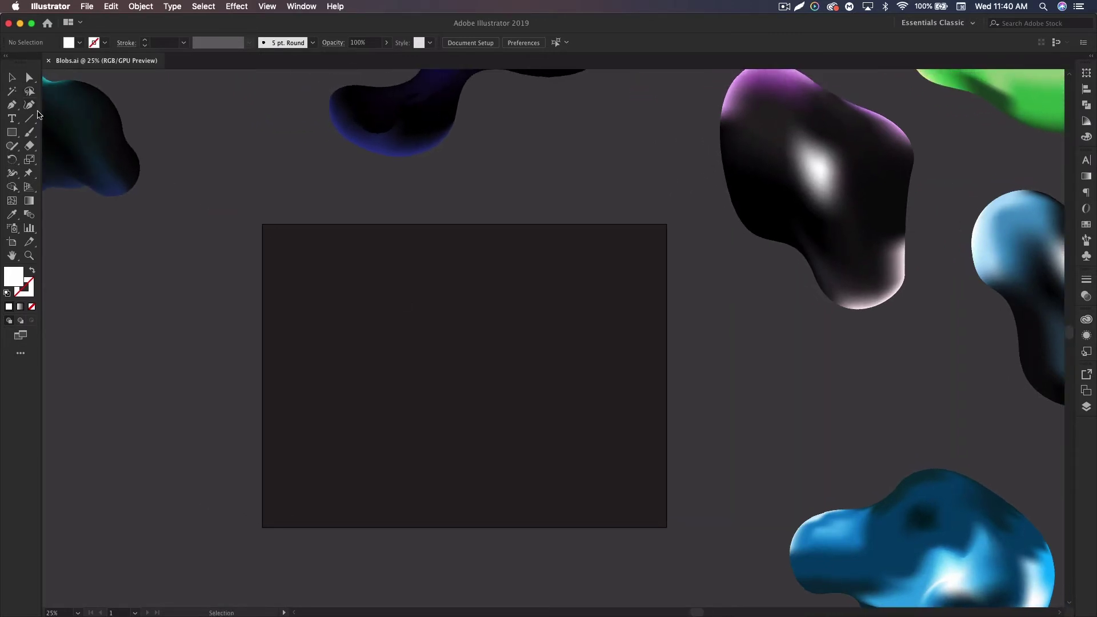
left_click(12, 135)
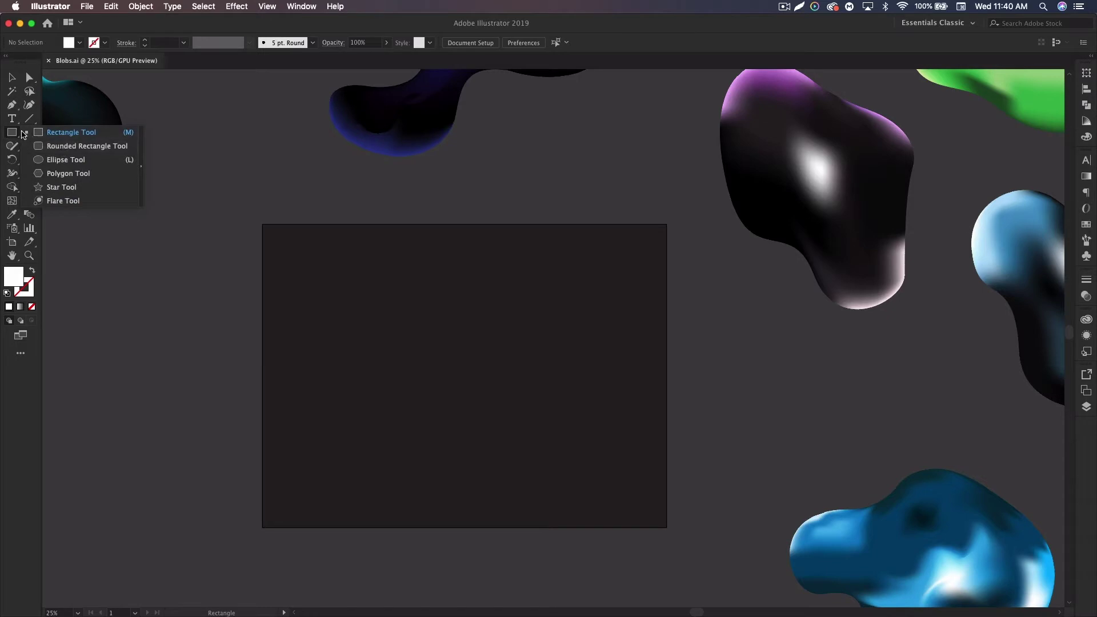
left_click(54, 162)
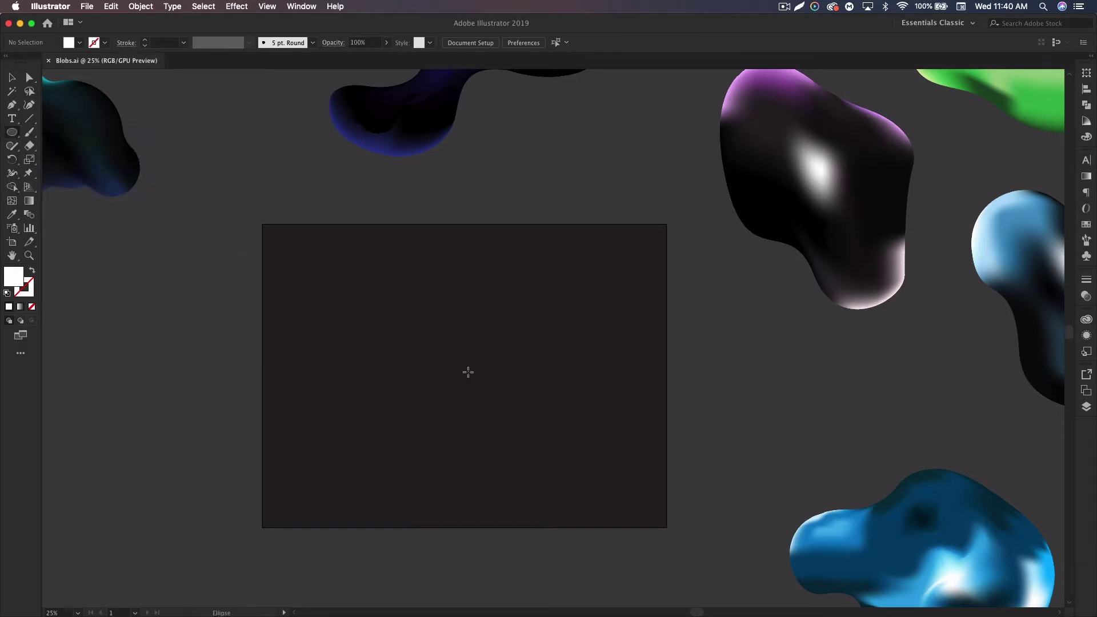
left_click_drag(464, 371, 534, 480)
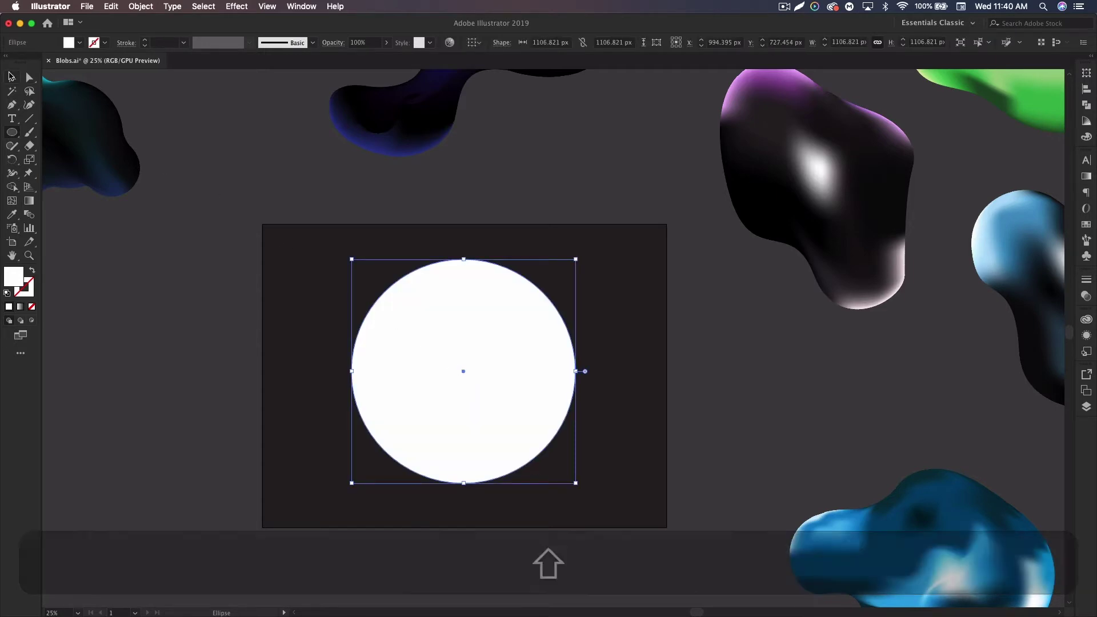
Step: Compare the white circle with the finished glossy sphere beside the artboard, and undo the circle
key("v")
key("space")
left_click_drag(208, 294, 507, 243)
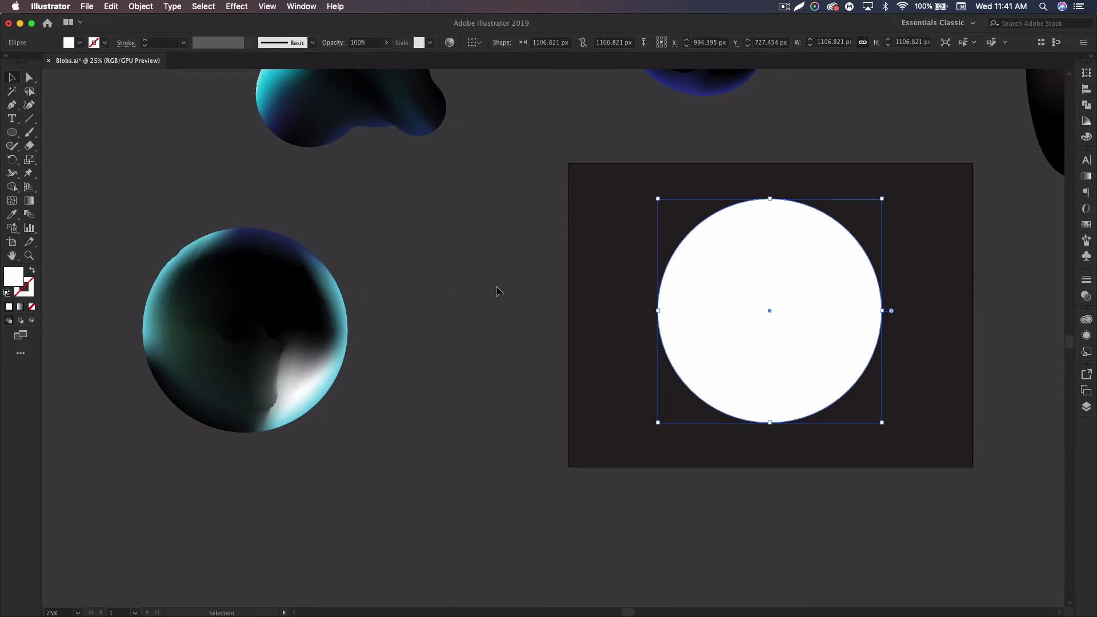
left_click(526, 289)
key("super+z")
key("super+z")
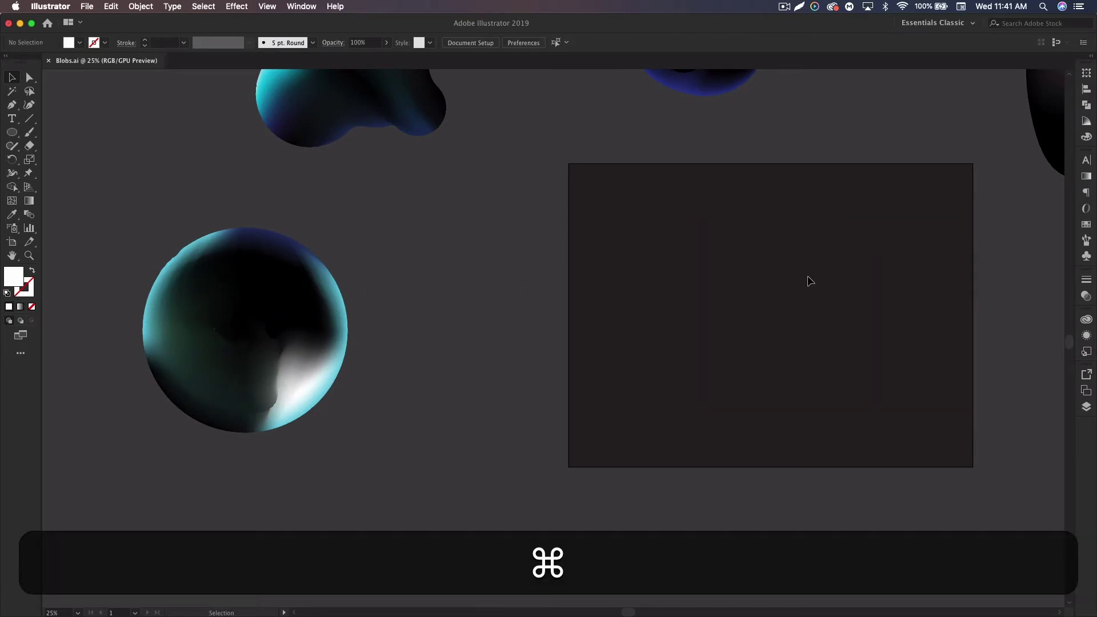
Step: Draw a closed, curved white blob about 1173 by 788 px on the artboard with the Pen tool
left_click_drag(809, 282, 686, 304)
key("p")
left_click(571, 273)
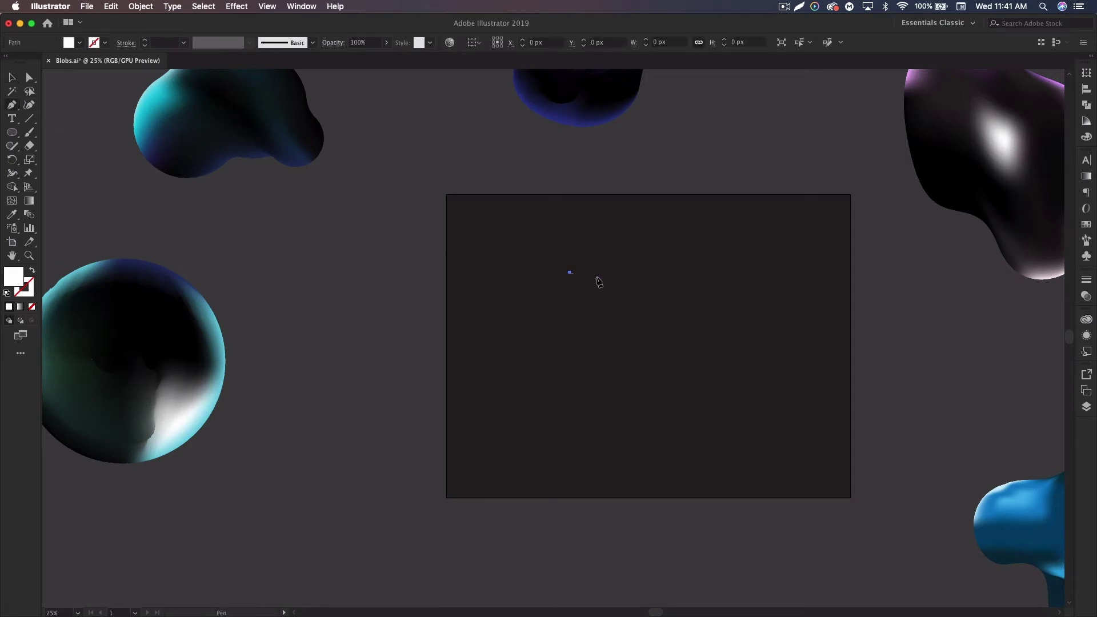
left_click_drag(663, 274, 683, 315)
left_click_drag(746, 341, 789, 355)
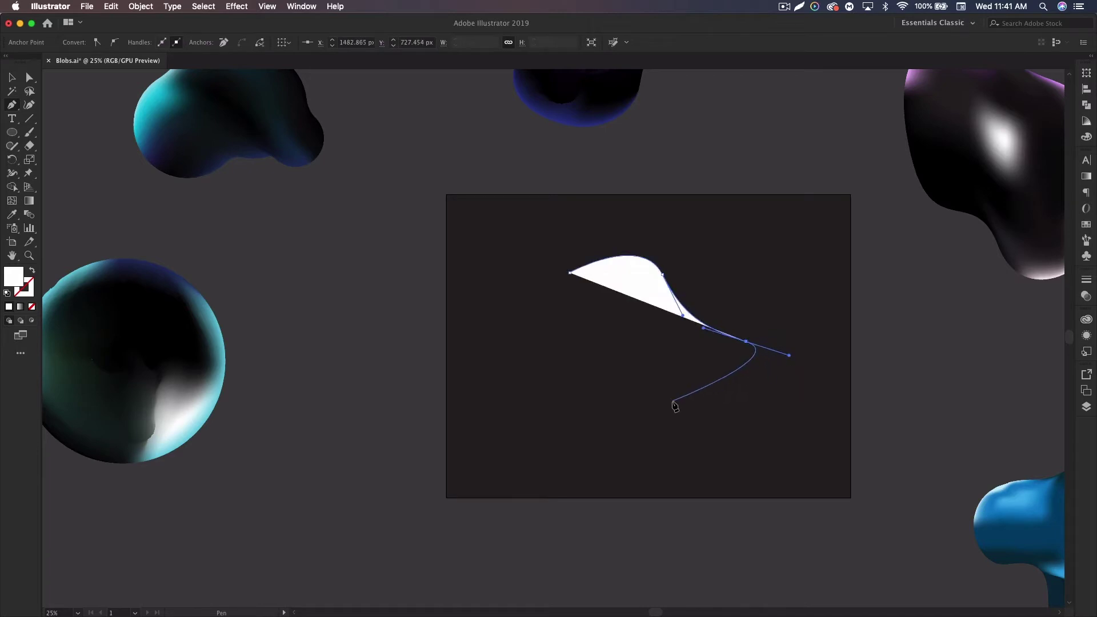
left_click_drag(675, 410, 538, 407)
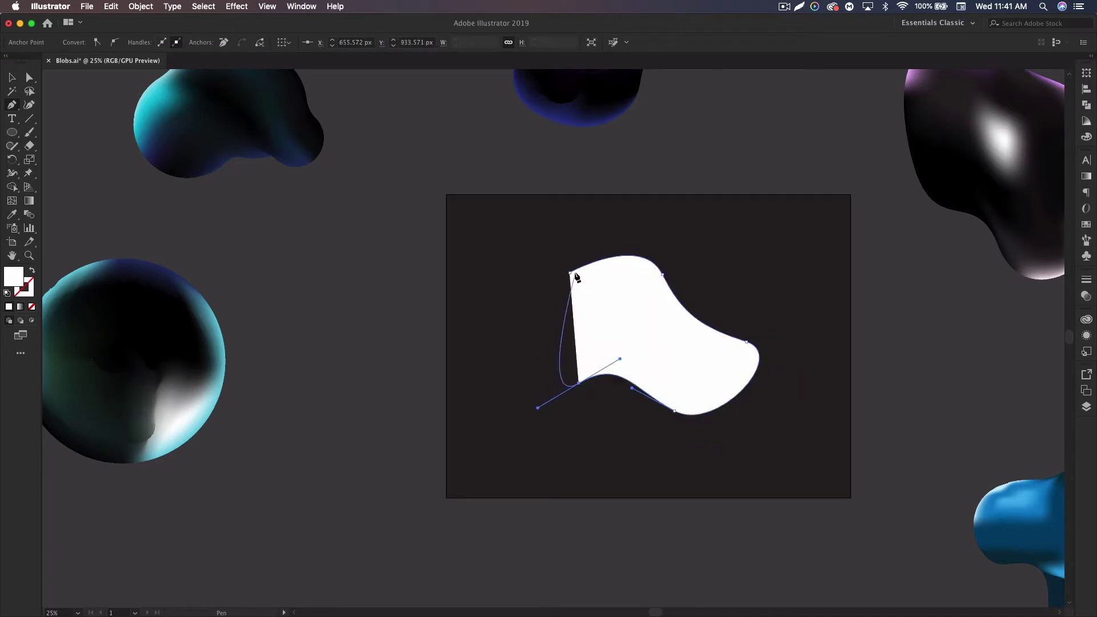
left_click_drag(570, 273, 661, 225)
left_click(785, 295, "super")
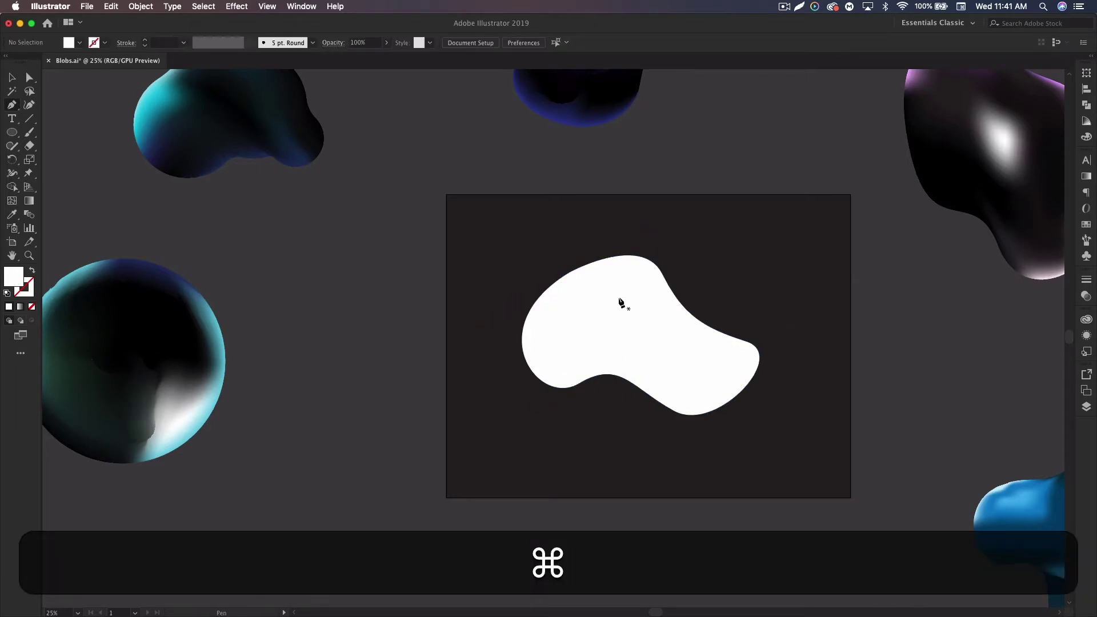
Step: Select the white blob's individual anchor points to inspect their curve handles
left_click(569, 283, "super")
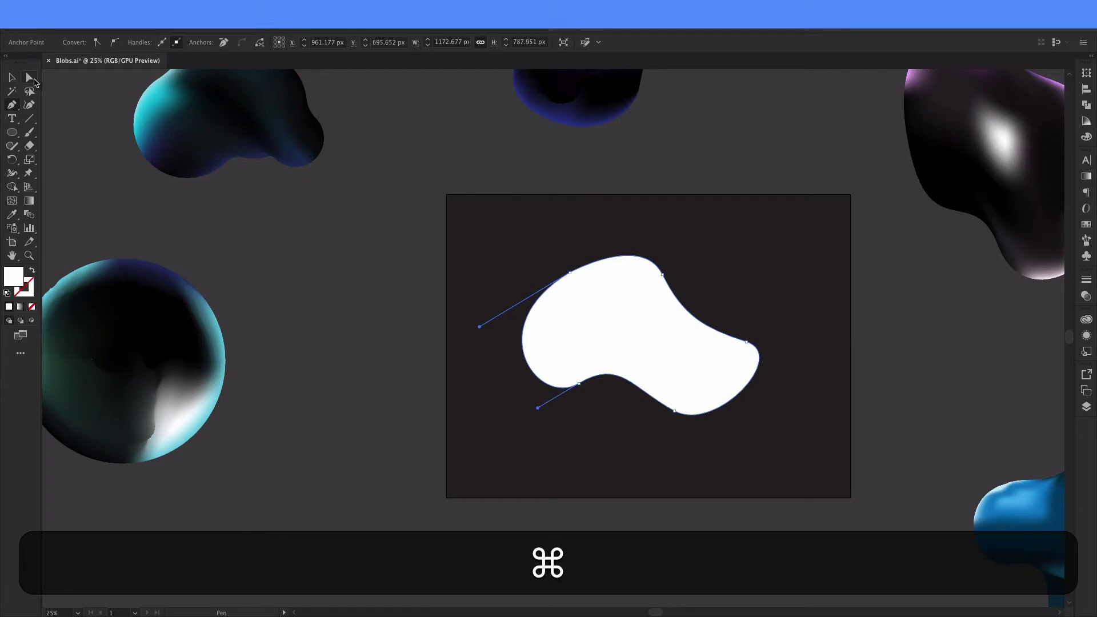
left_click(29, 77)
left_click(568, 276)
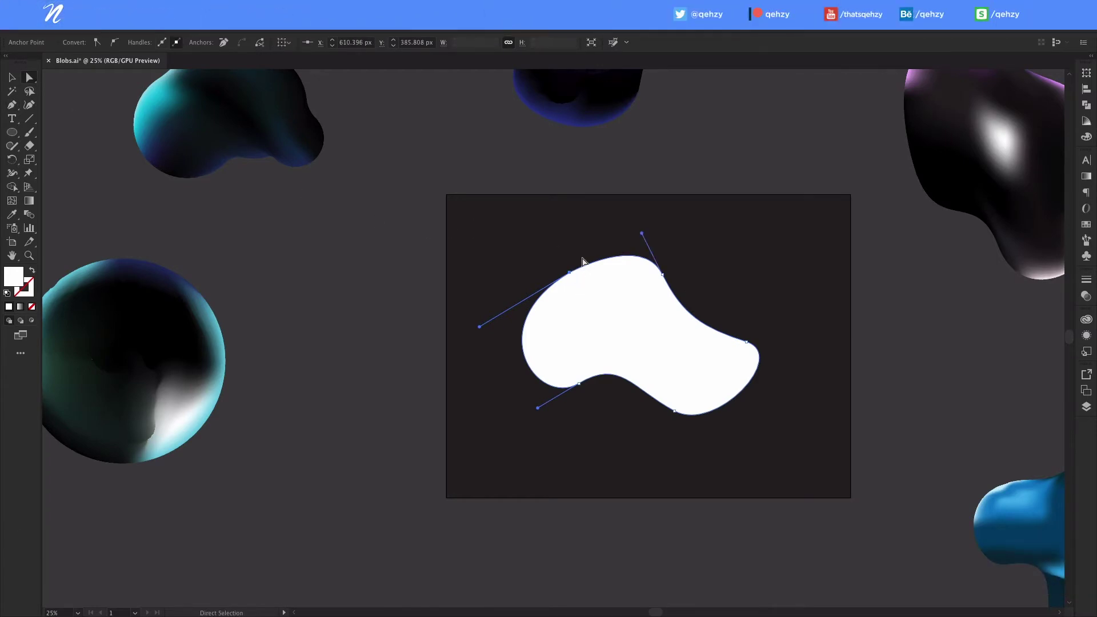
left_click(583, 261)
left_click(635, 272)
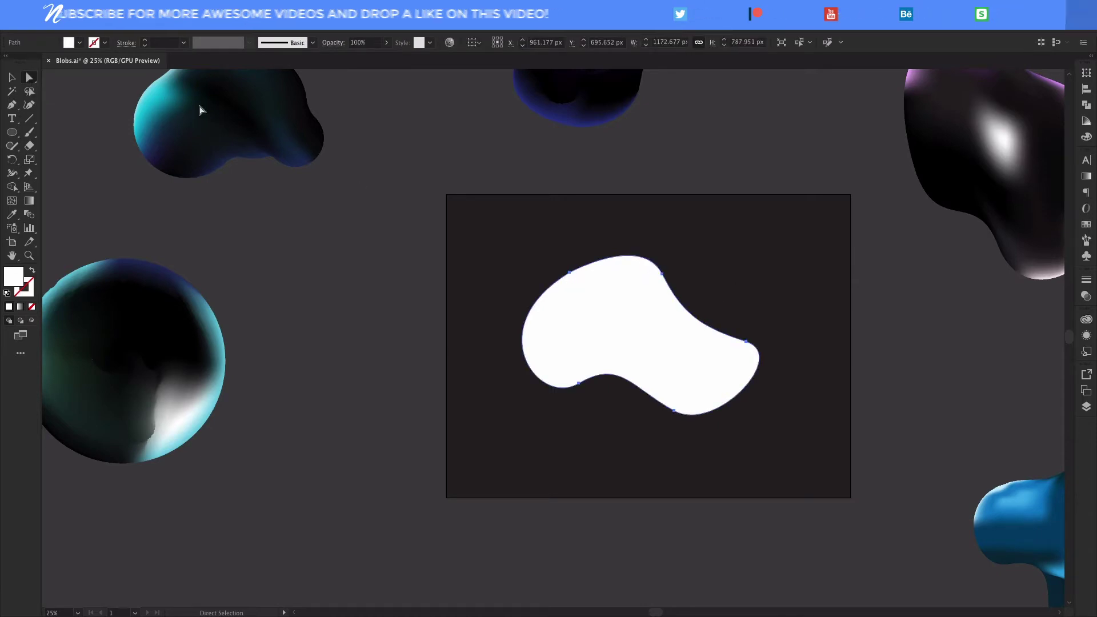
left_click(662, 274)
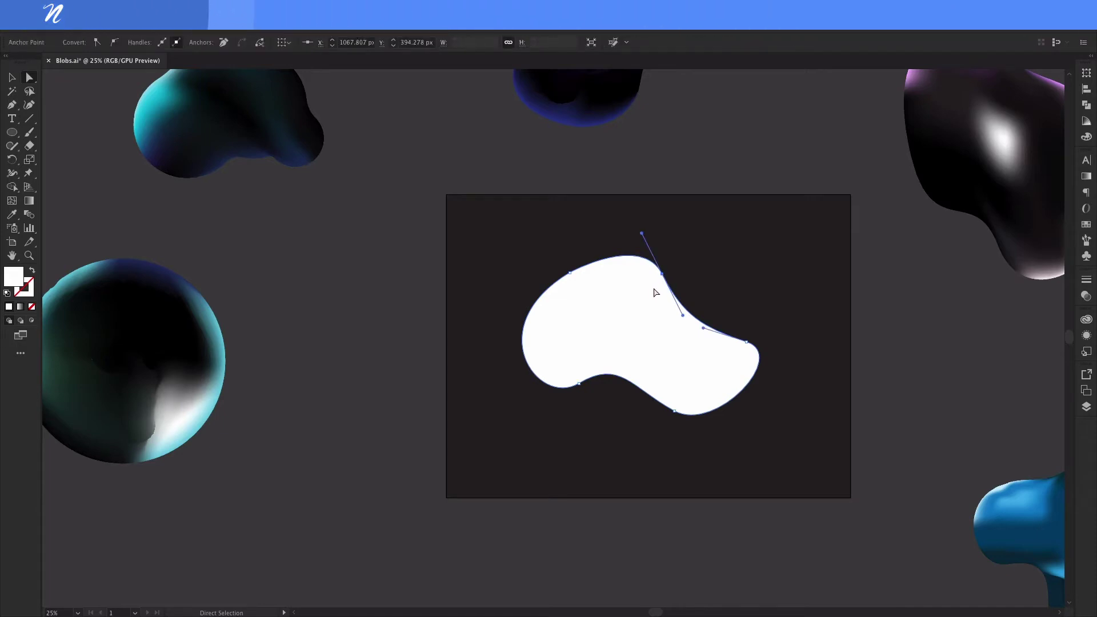
Step: Draw a small closed white triangle above the blob's right end with the Pen tool
left_click(11, 104)
left_click(748, 234)
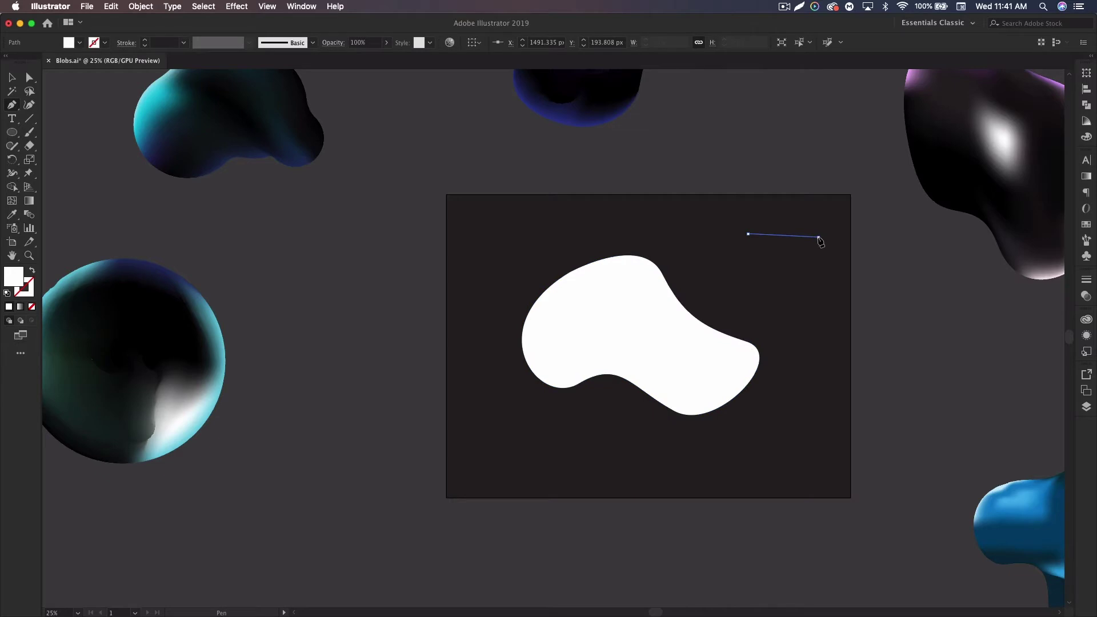
left_click(819, 237)
left_click(722, 292)
left_click(748, 235)
Step: Round all three corners of the small triangle, giving its far right corner a radius of about 37 px
left_click(28, 78)
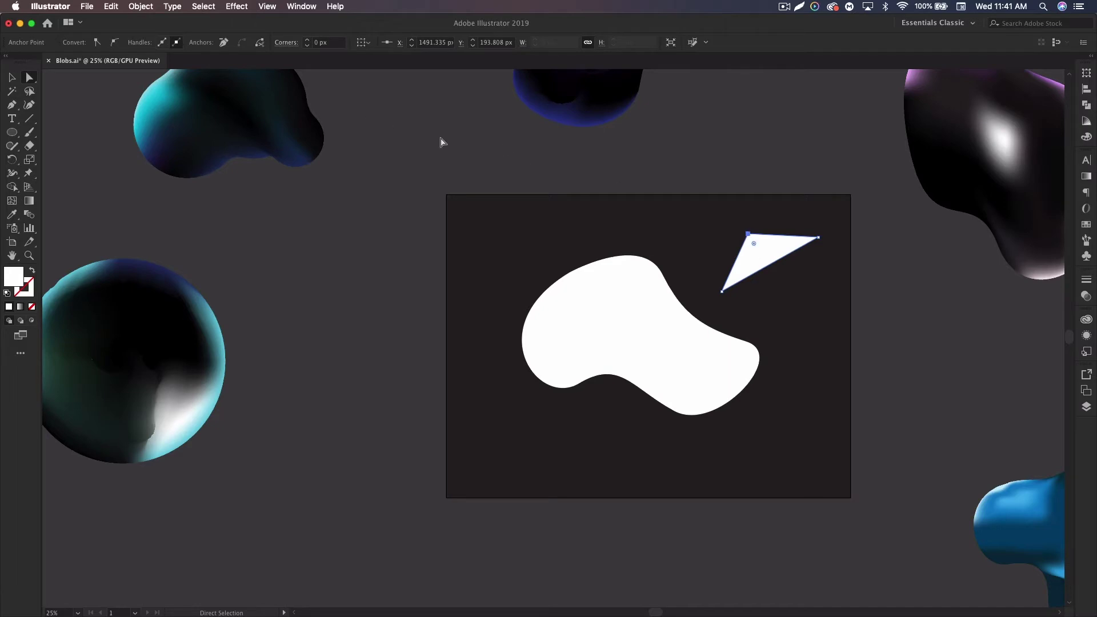
left_click_drag(754, 245, 795, 304)
left_click(858, 301)
left_click(816, 237)
left_click_drag(808, 242, 785, 247)
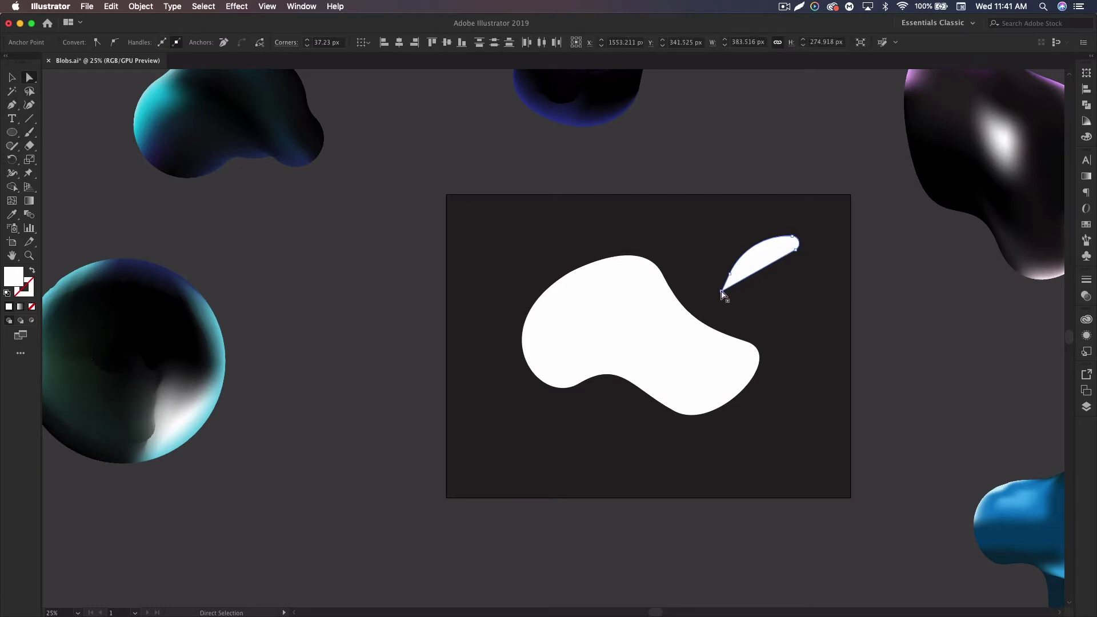
left_click(723, 291)
left_click_drag(733, 284, 740, 285)
left_click(803, 252)
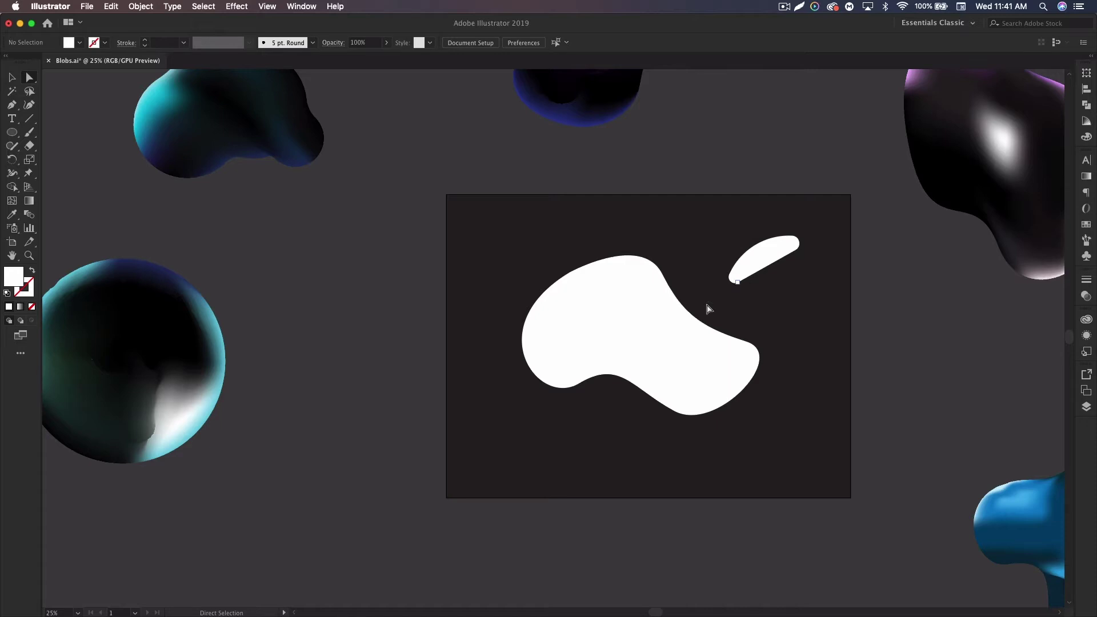
Step: Delete the white blob and the small rounded triangle from the artboard
left_click(12, 77)
left_click(750, 360)
key("BackSpace")
left_click(760, 260)
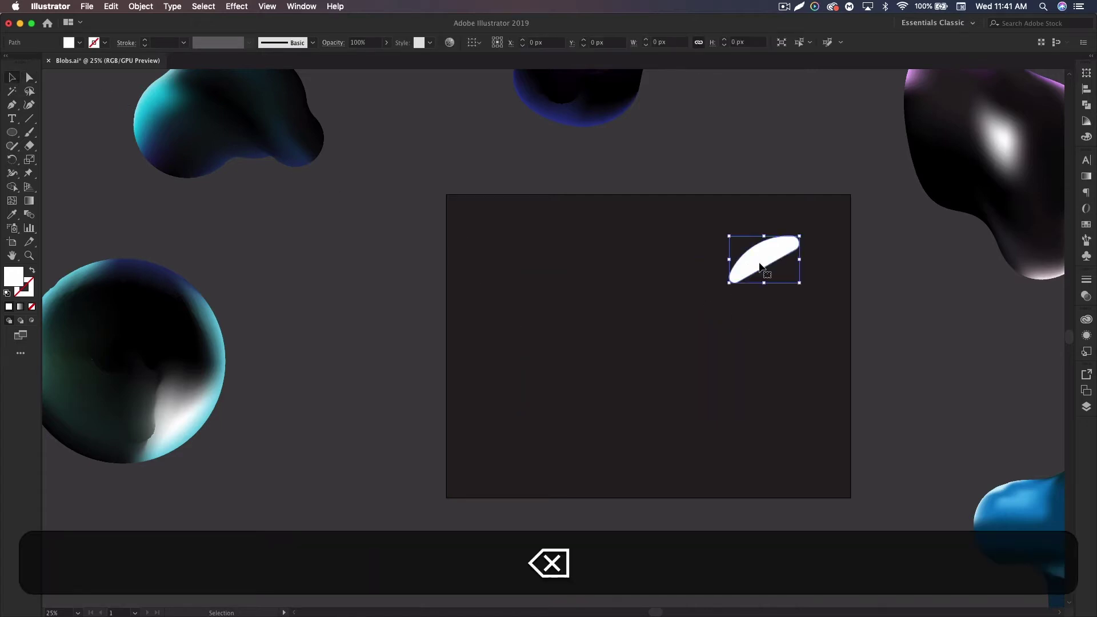
key("BackSpace")
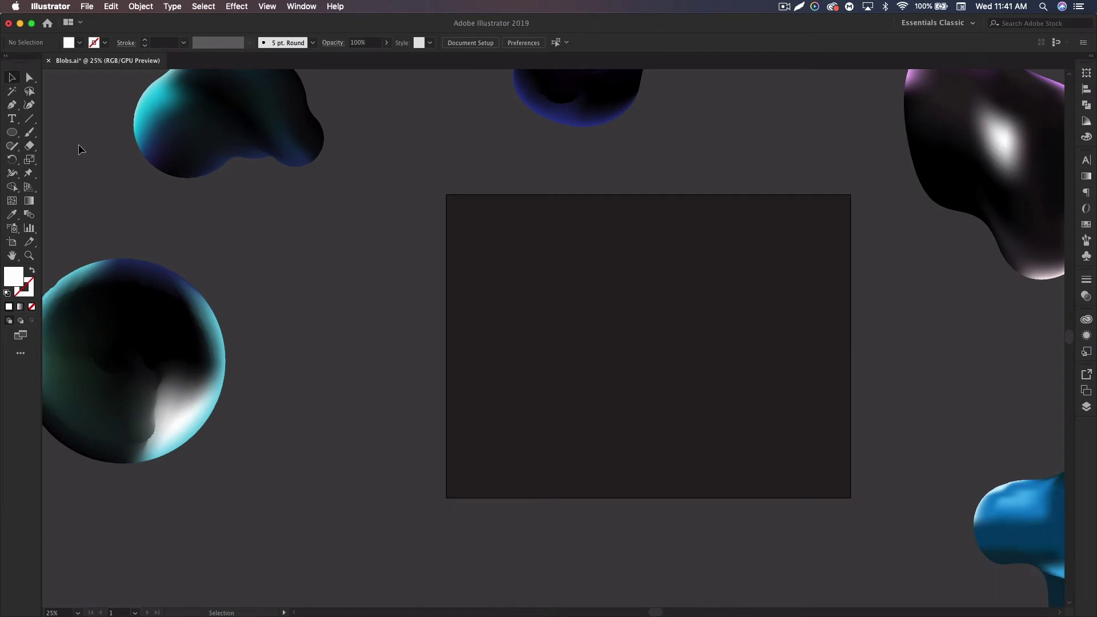
Step: Draw five overlapping white circles of different sizes on the artboard, the two largest about 520 and 480 px in diameter
left_click(12, 132)
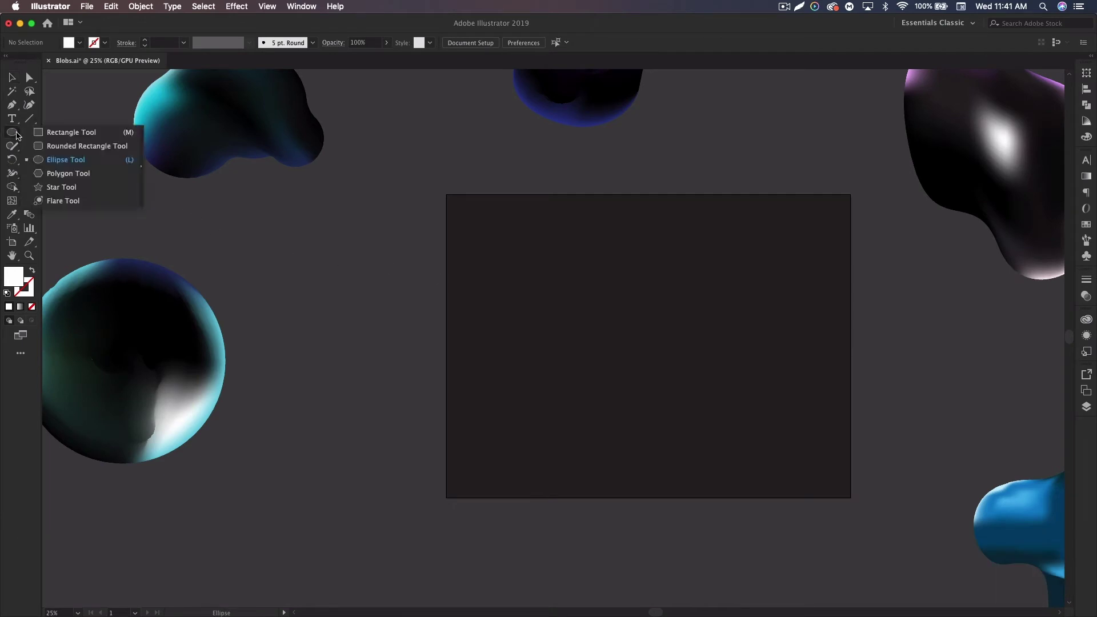
left_click(71, 159)
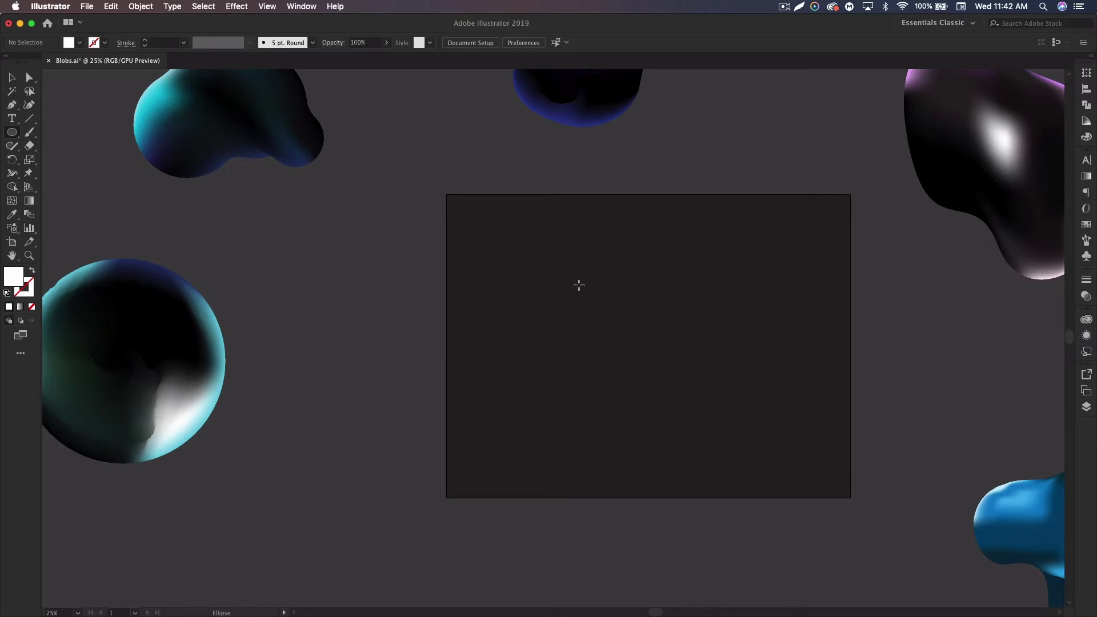
key("shift")
mouse_move(571, 290)
left_mouse_down()
mouse_move(583, 309)
mouse_move(665, 354)
mouse_move(732, 378)
mouse_move(732, 394)
left_mouse_up()
left_click_drag(597, 368, 545, 315)
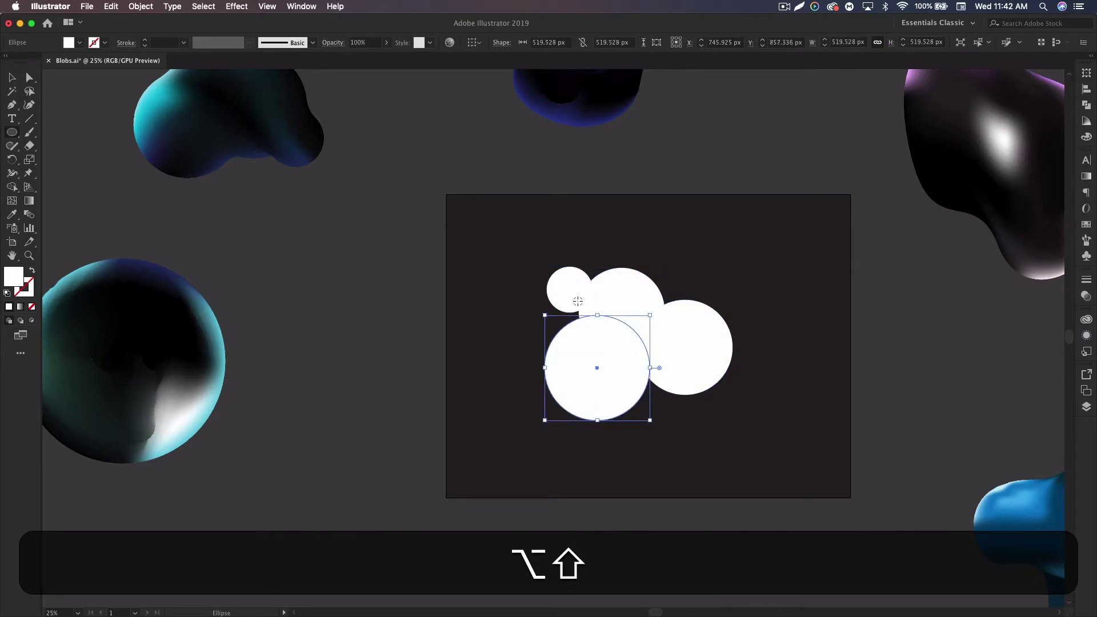
left_click_drag(532, 318, 581, 351)
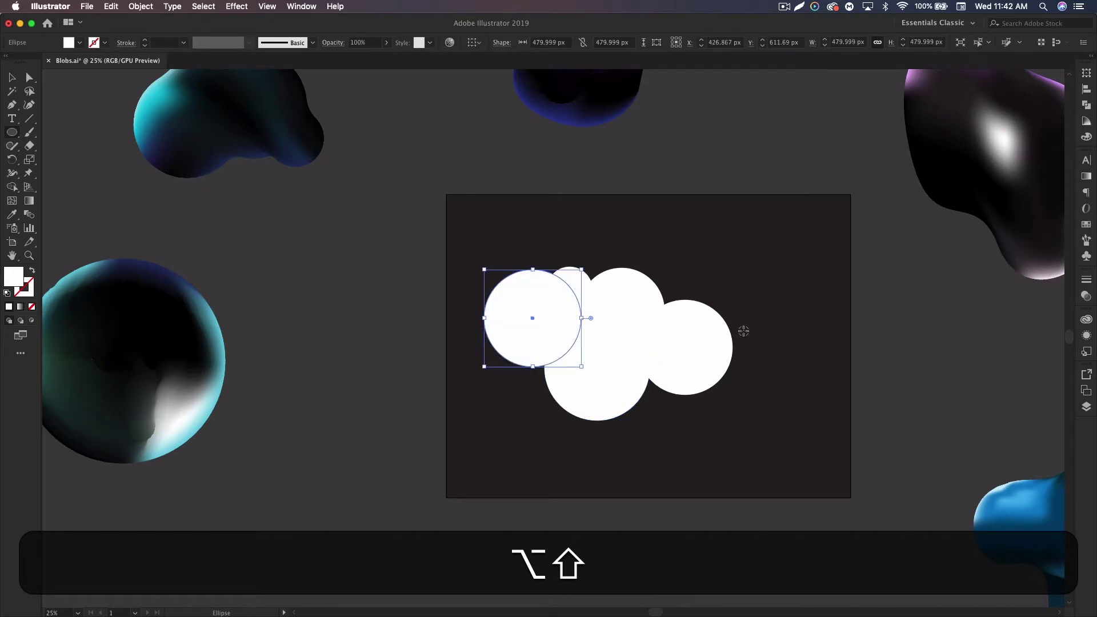
Step: Move the leftmost and rightmost circles slightly down and closer to the middle of the cluster
left_click(12, 80)
left_click(786, 455)
left_click_drag(537, 341, 542, 351)
left_click_drag(685, 370, 672, 378)
Step: Merge all five circles into a single cloud-like shape with the Pathfinder Unite mode
left_click_drag(718, 443, 509, 283)
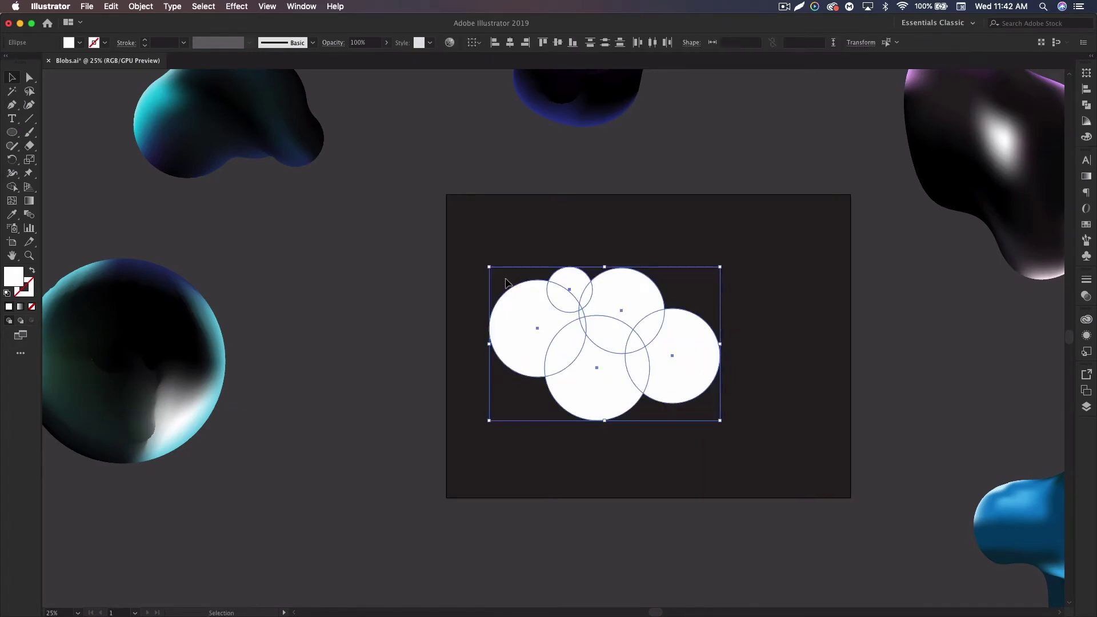
left_click(1086, 109)
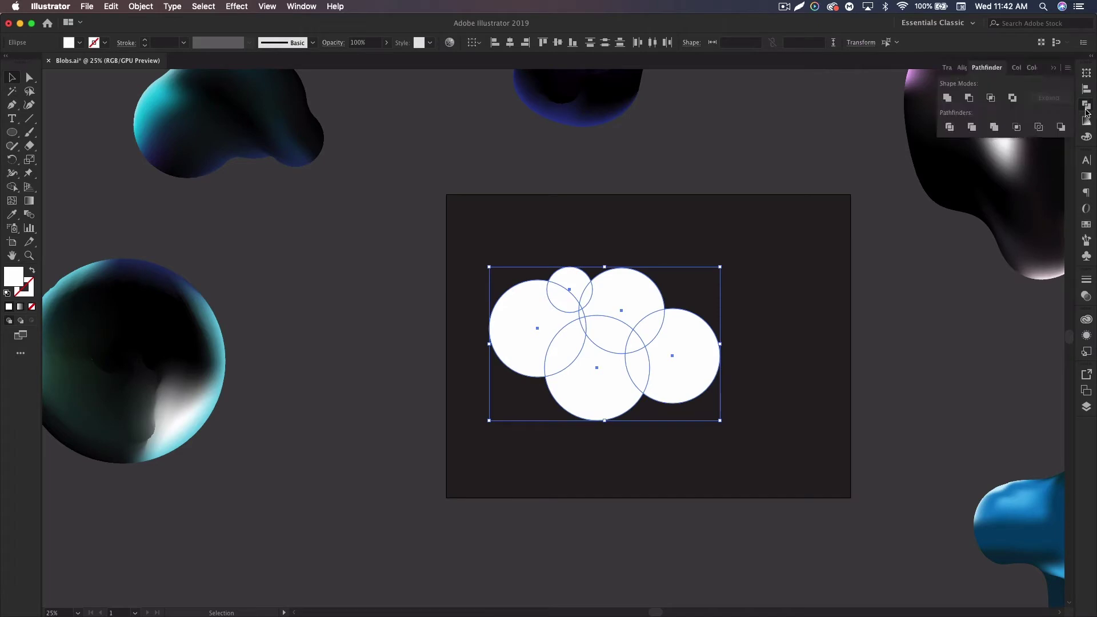
left_click(947, 98)
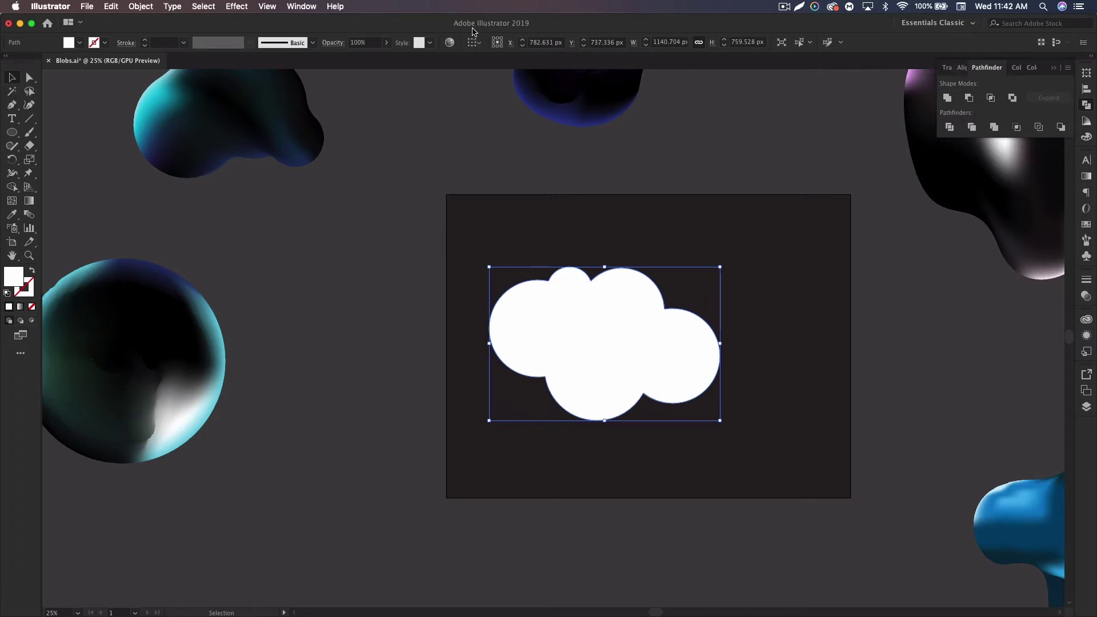
left_click(301, 5)
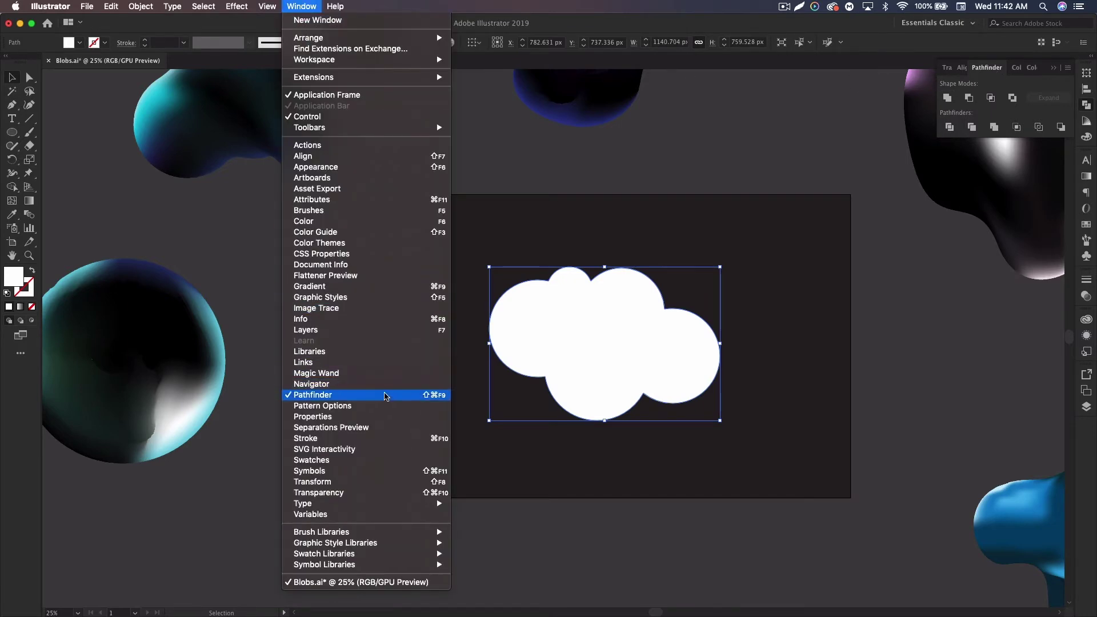
left_click(303, 4)
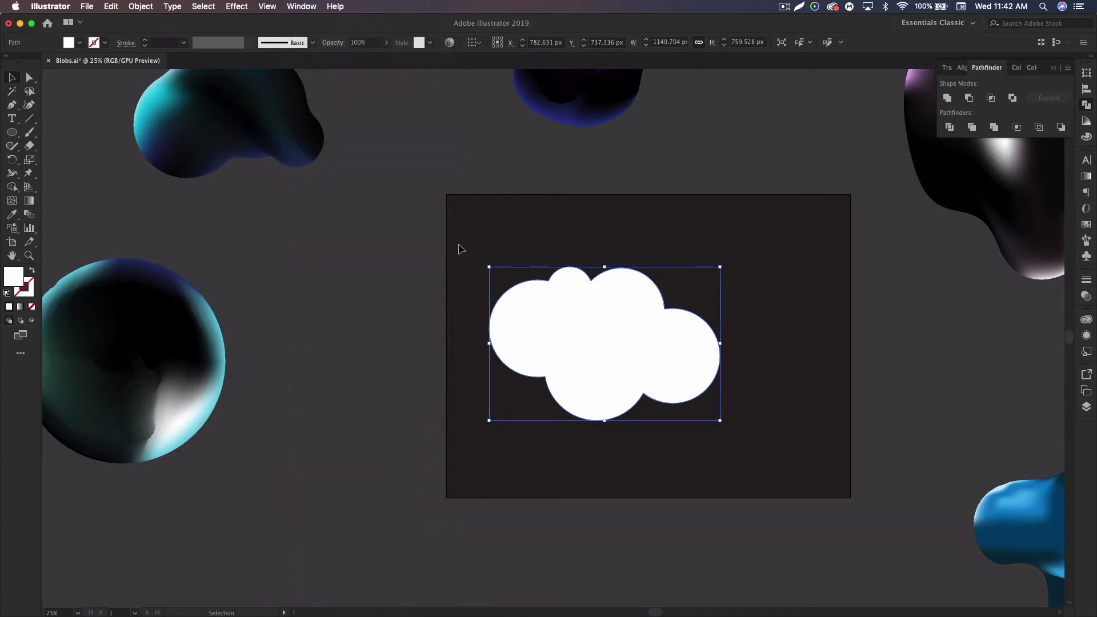
Step: Round the two notches on either side of the small bump along the merged shape's upper edge
left_click(29, 79)
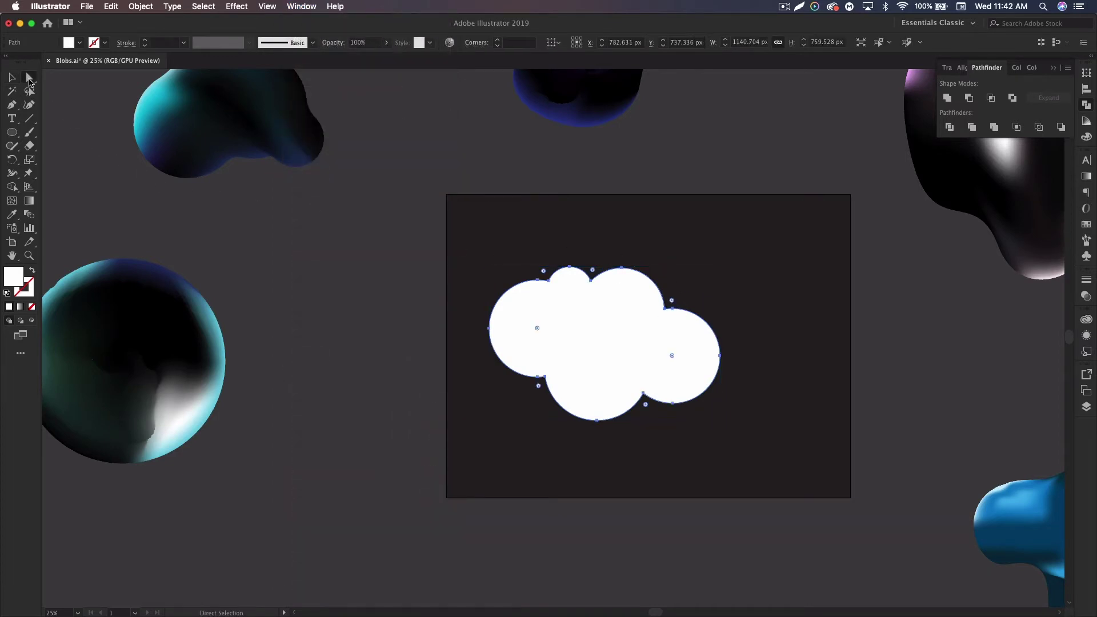
left_click(592, 280)
left_click(592, 283)
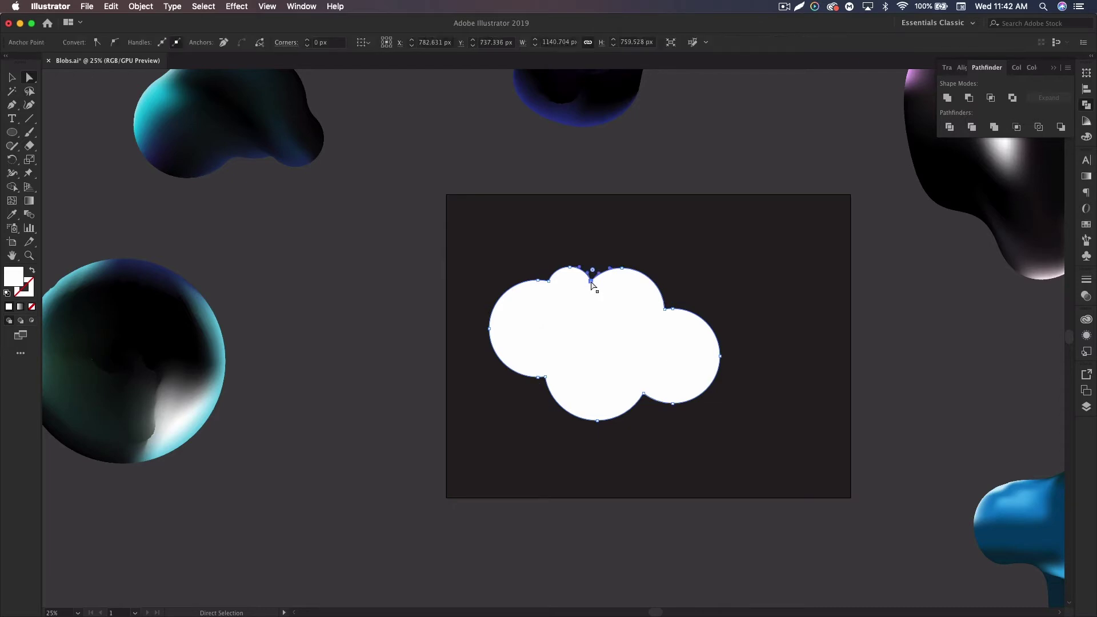
left_click_drag(593, 273, 540, 265)
left_click(547, 278)
left_click(550, 281)
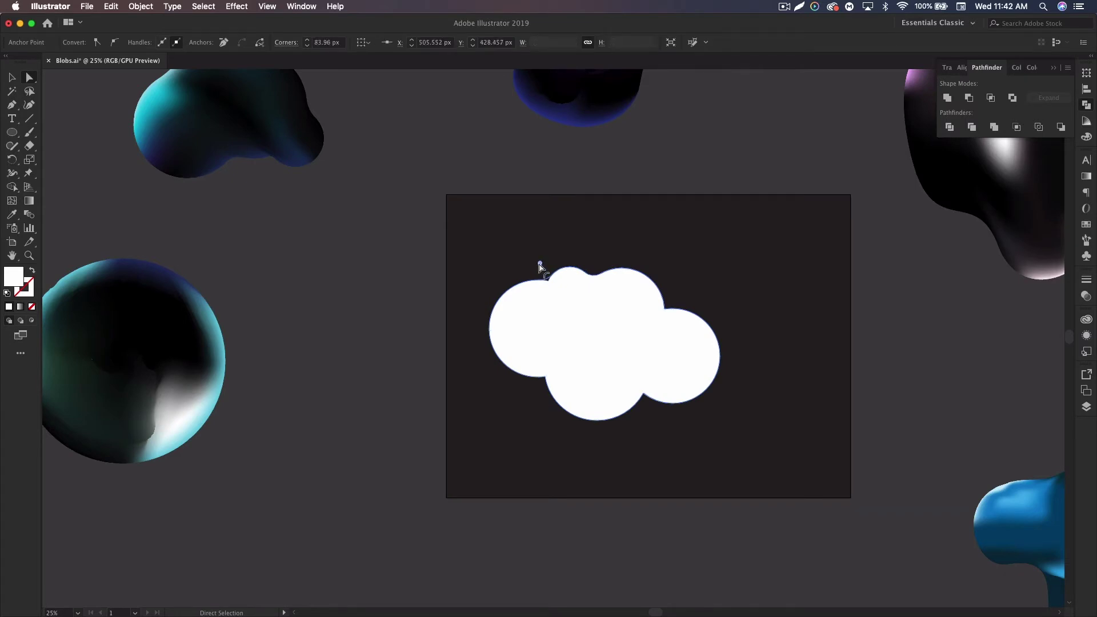
Step: Round the two notches on the merged shape's underside and the notch above its right lobe
left_click(543, 378)
left_click_drag(541, 392, 537, 392)
left_click(614, 415)
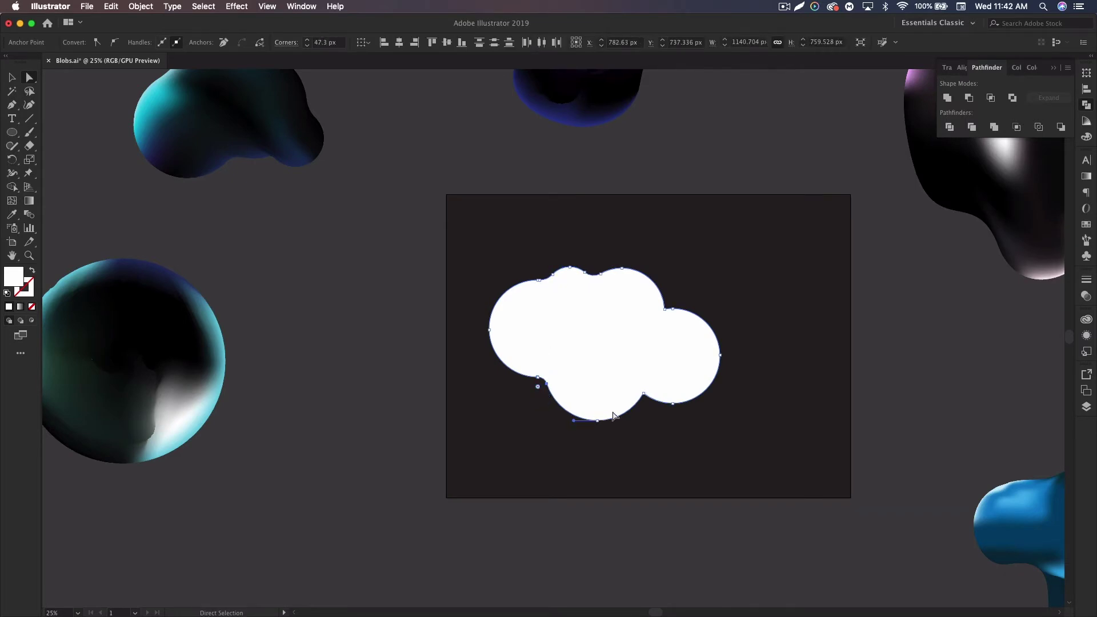
left_click(645, 396)
left_click_drag(645, 404, 658, 441)
left_click(673, 334)
left_click(665, 310)
left_click_drag(669, 299, 693, 293)
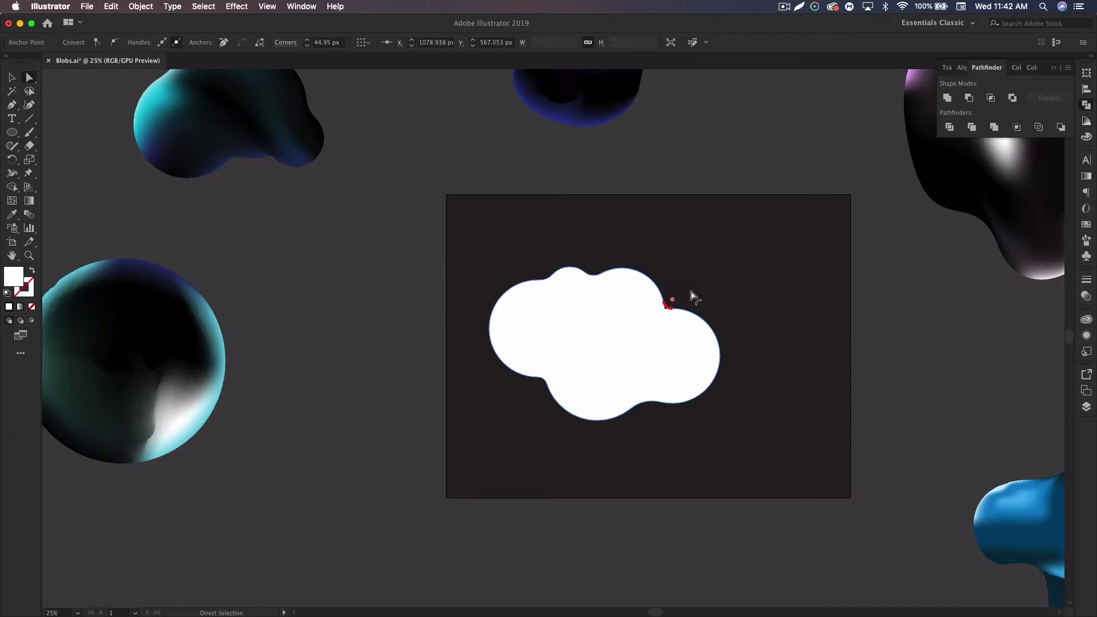
left_click(838, 303)
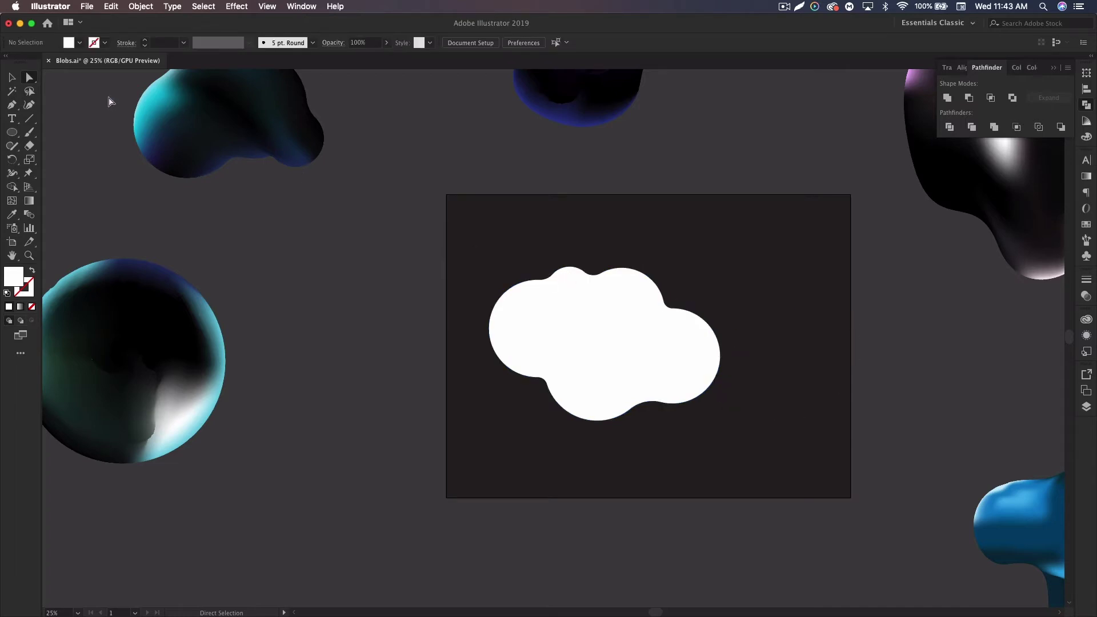
Step: Move the finished white blob to the center of the artboard
left_click(12, 78)
left_click_drag(569, 318, 612, 331)
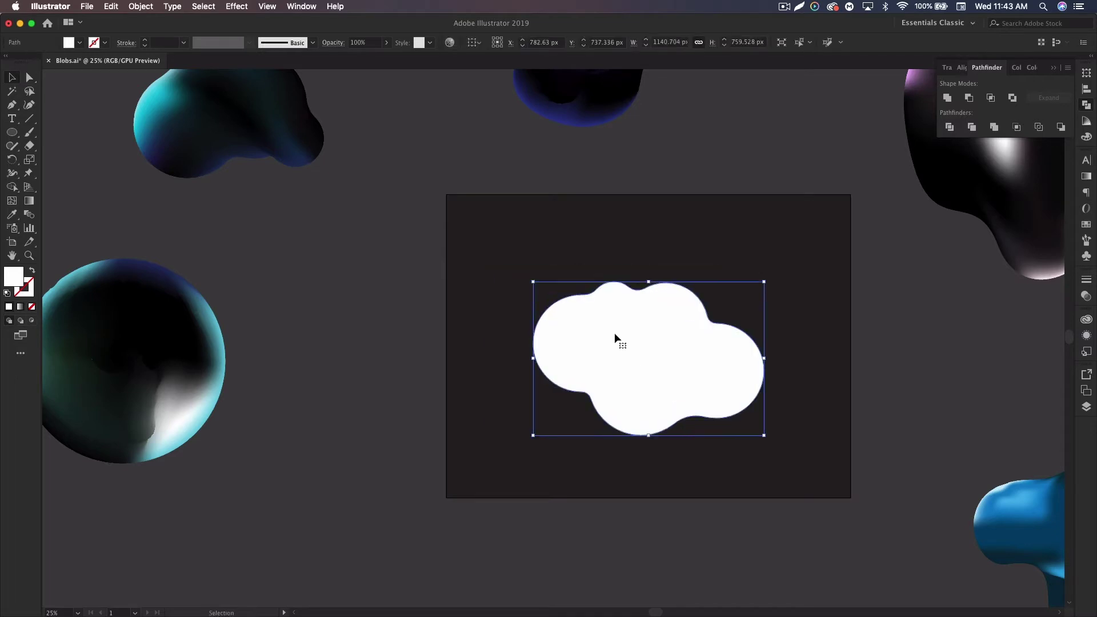
left_click(846, 323)
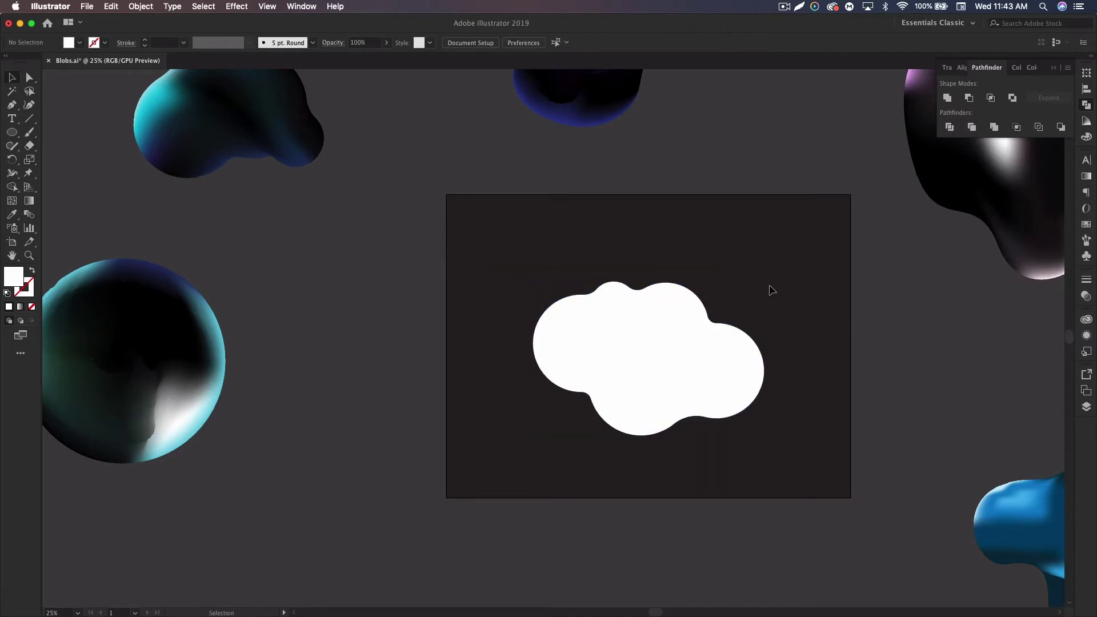
Step: Fill the blob with pure black, #000000
left_click_drag(786, 258, 706, 255)
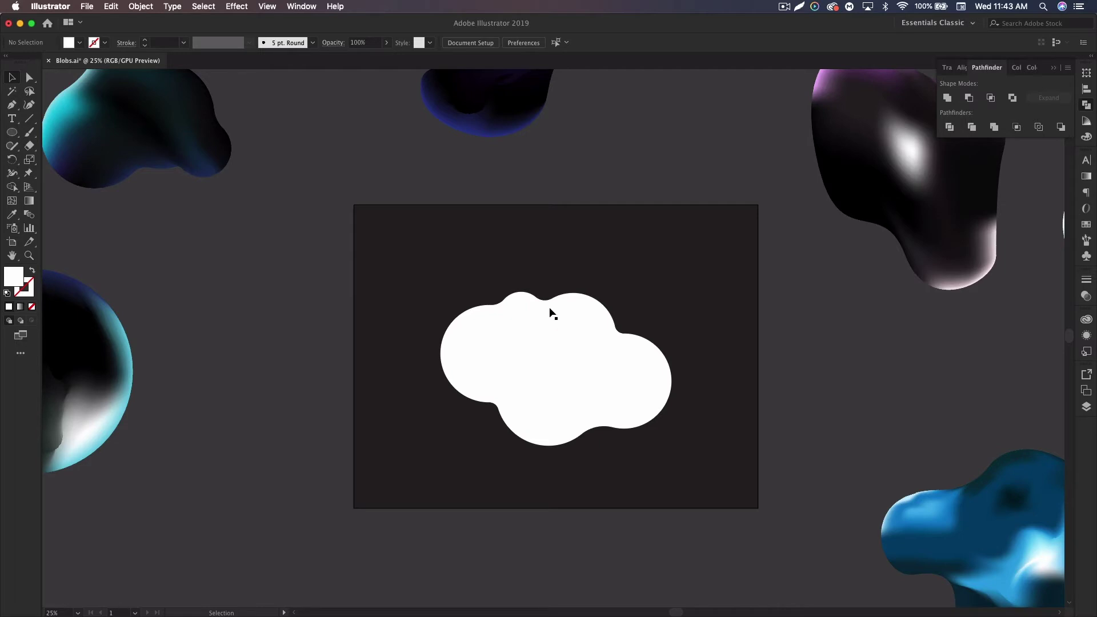
left_click(558, 323)
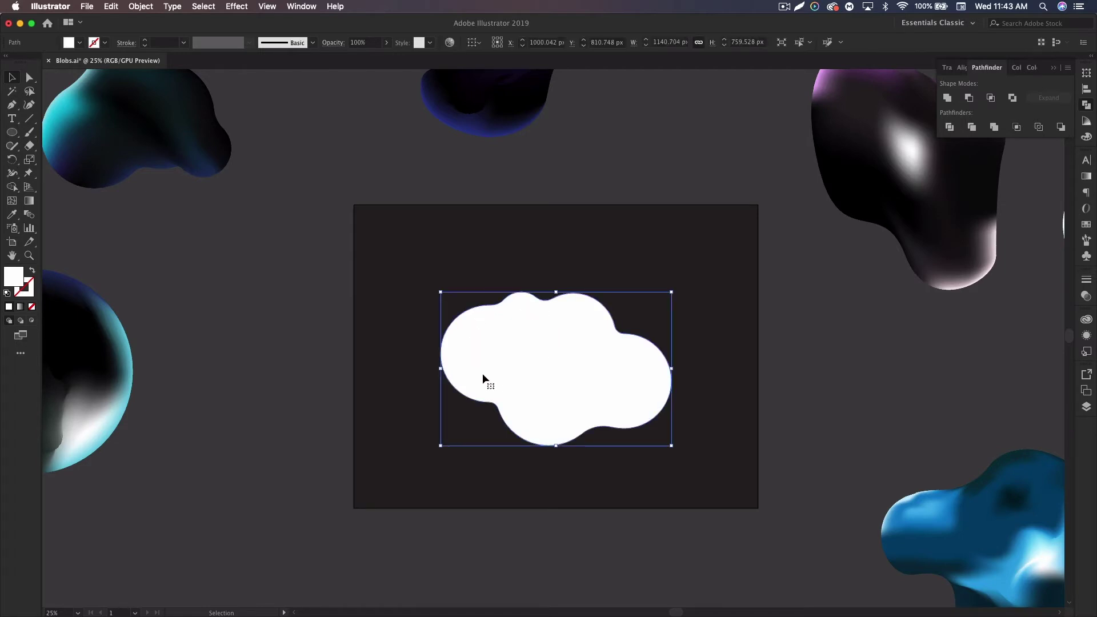
scroll(361, 459, "down", 1)
scroll(601, 398, "up", 1)
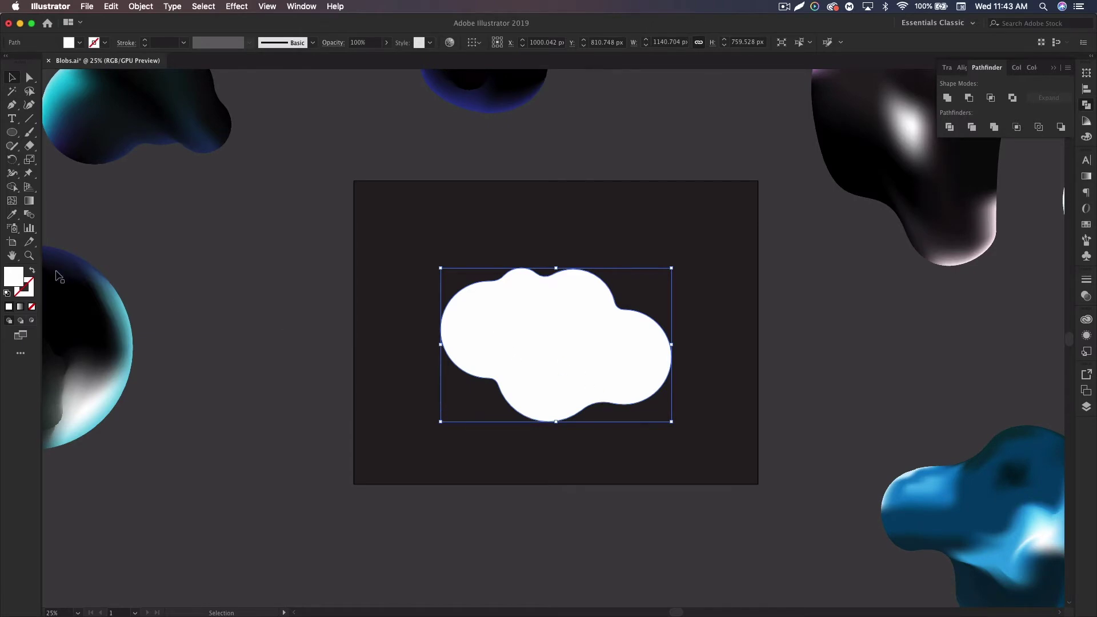
left_click_drag(855, 233, 607, 353)
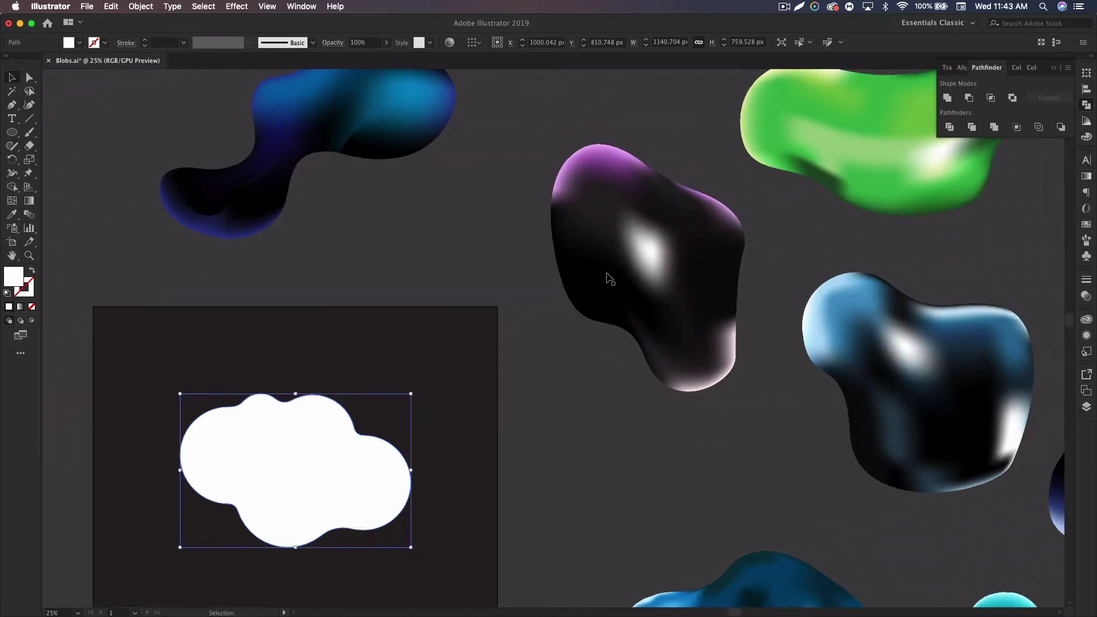
left_click_drag(331, 316, 520, 302)
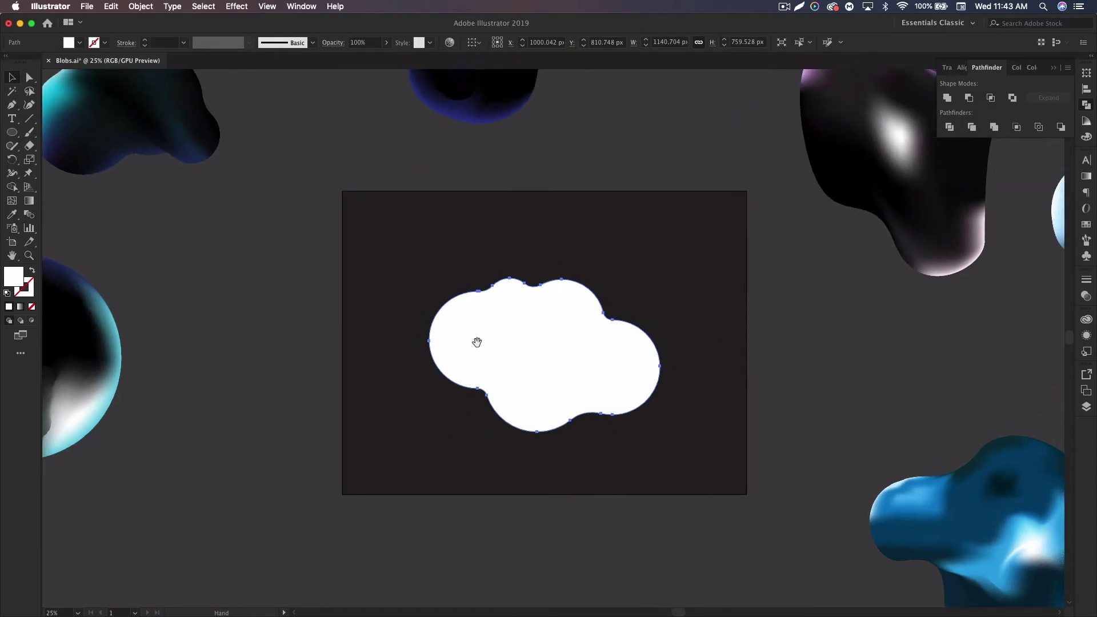
left_click(79, 43)
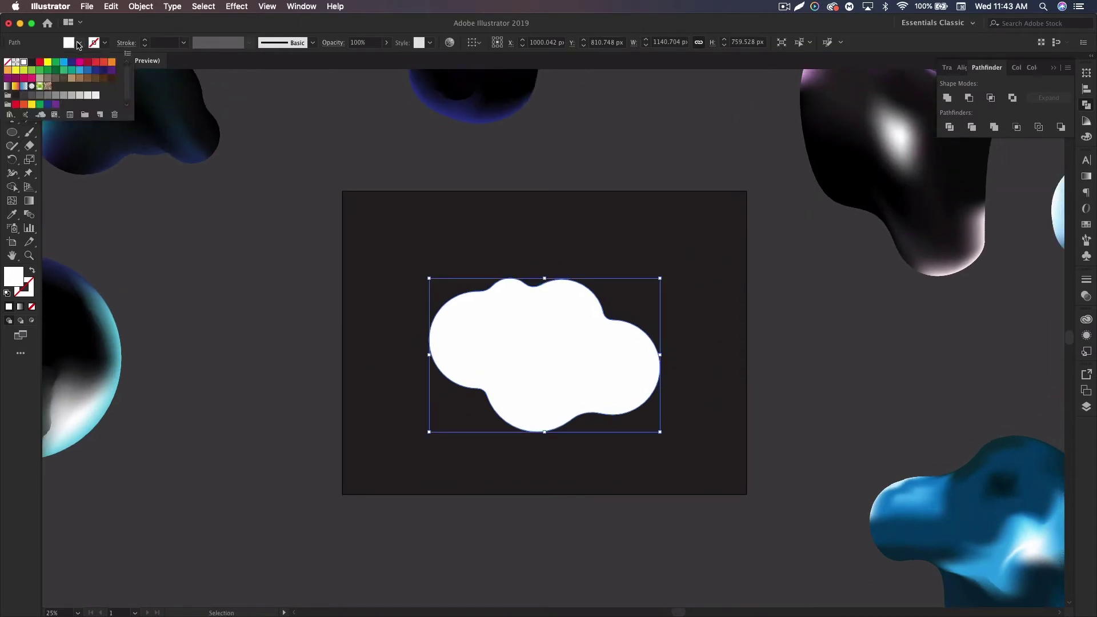
left_click(16, 95)
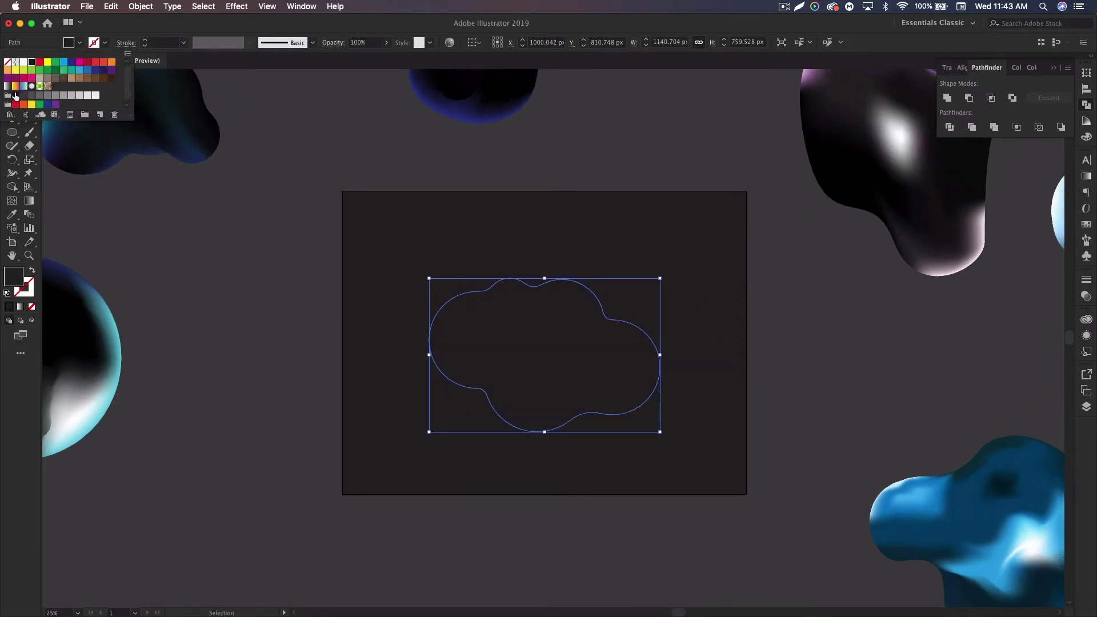
left_click(17, 279)
double_click(13, 279)
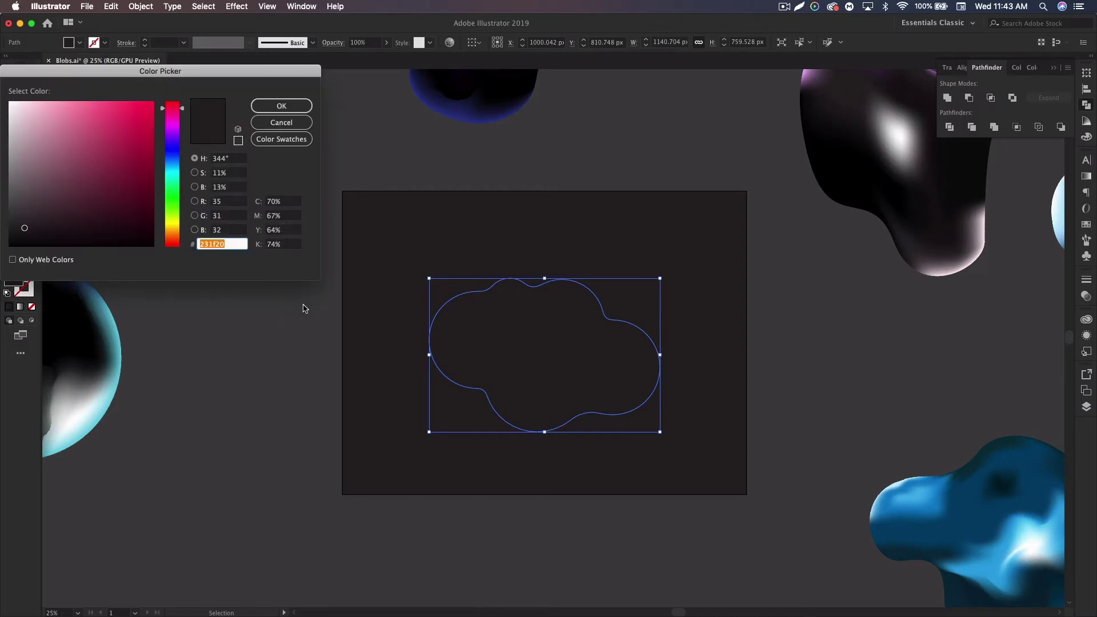
left_click_drag(55, 232, 3, 255)
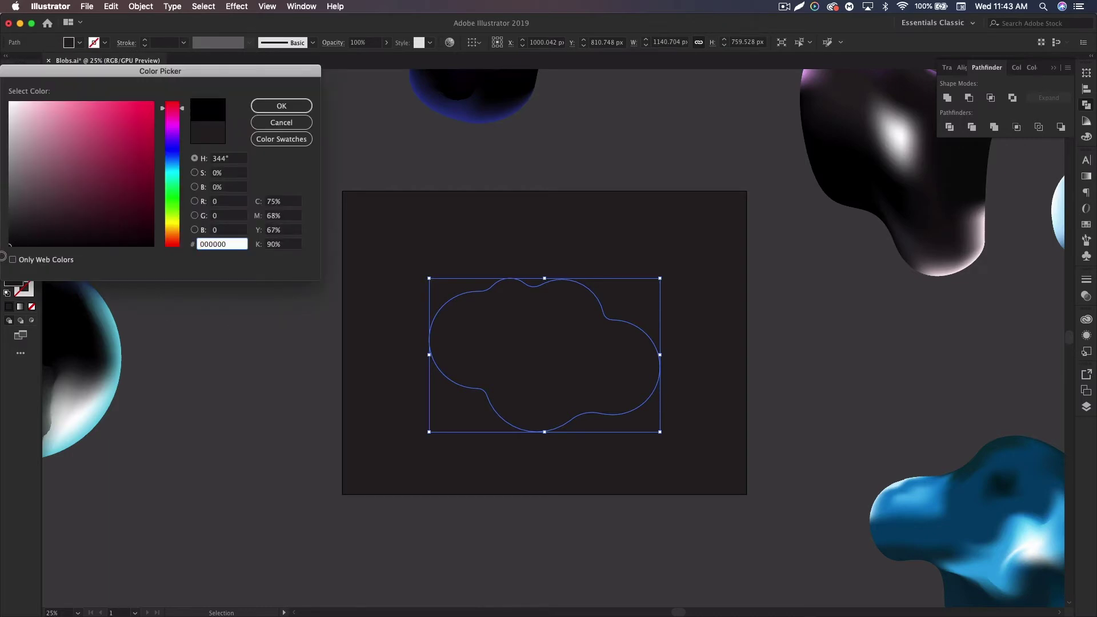
left_click(282, 106)
left_click(724, 296)
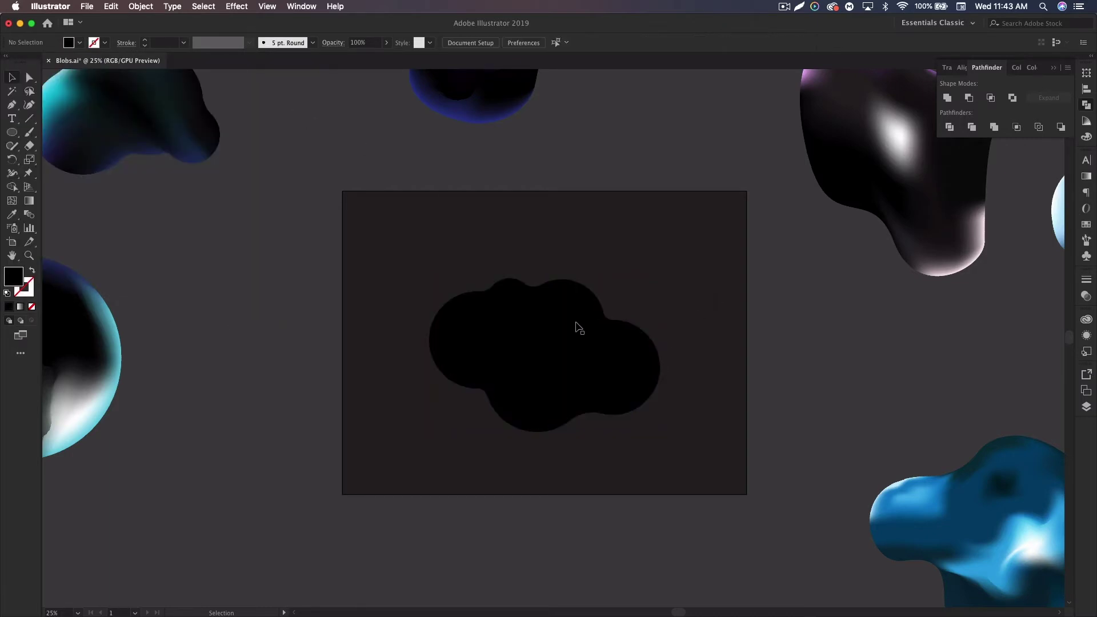
Step: Add seven gradient mesh points to the black blob, spread over its left, top, bottom and right lobes and its center
left_click(523, 335)
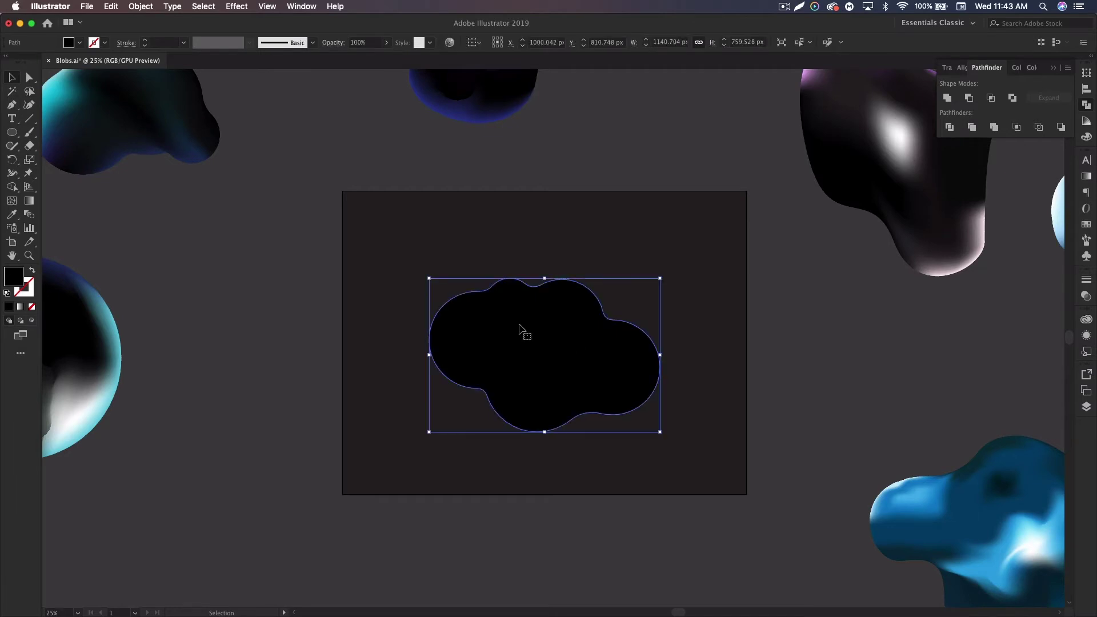
left_click(10, 202)
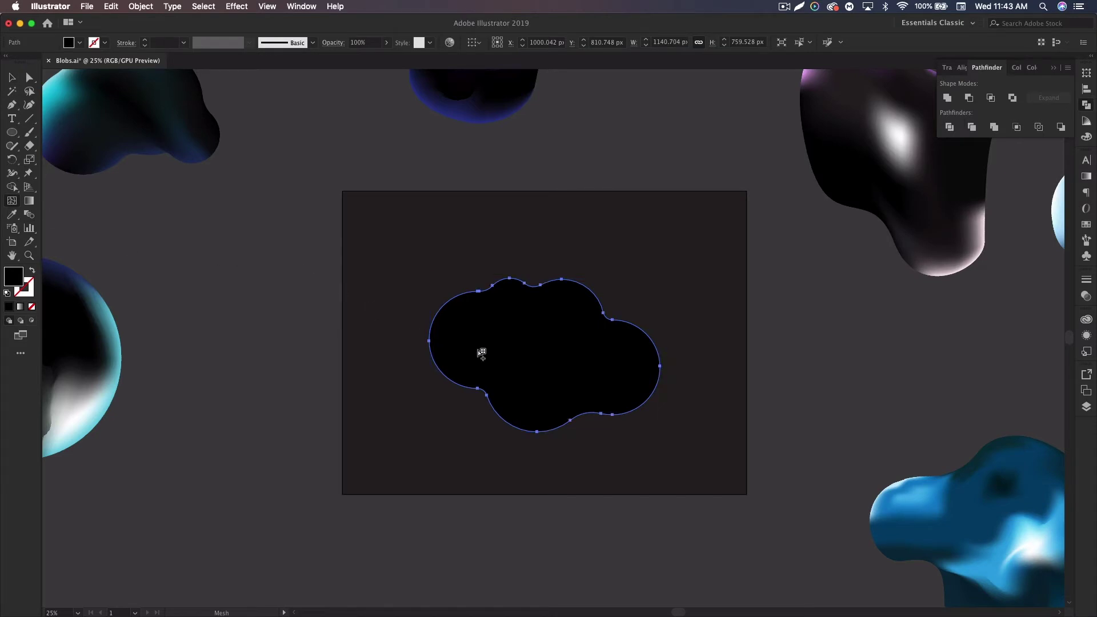
left_click(448, 344)
left_click(476, 309)
left_click(561, 292)
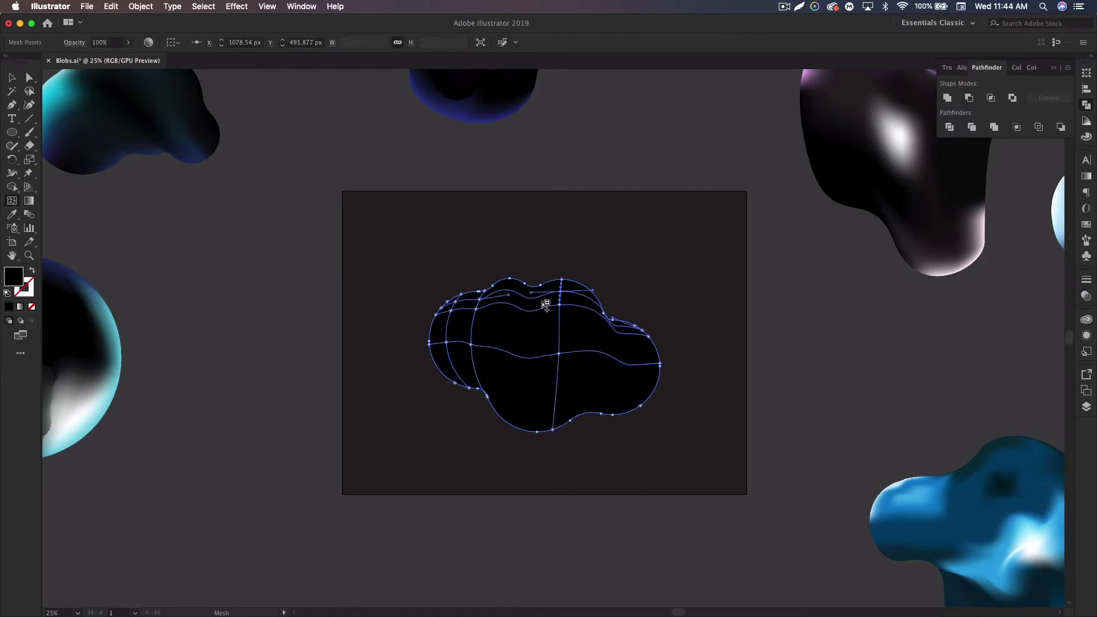
left_click(537, 419)
left_click(633, 379)
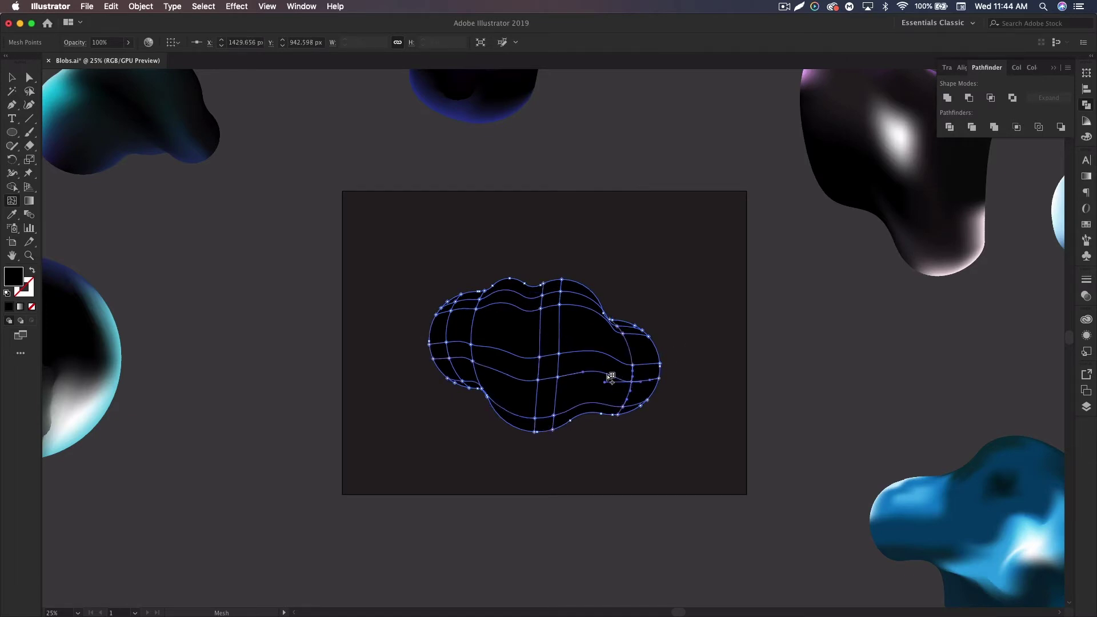
left_click(593, 385)
left_click(515, 338)
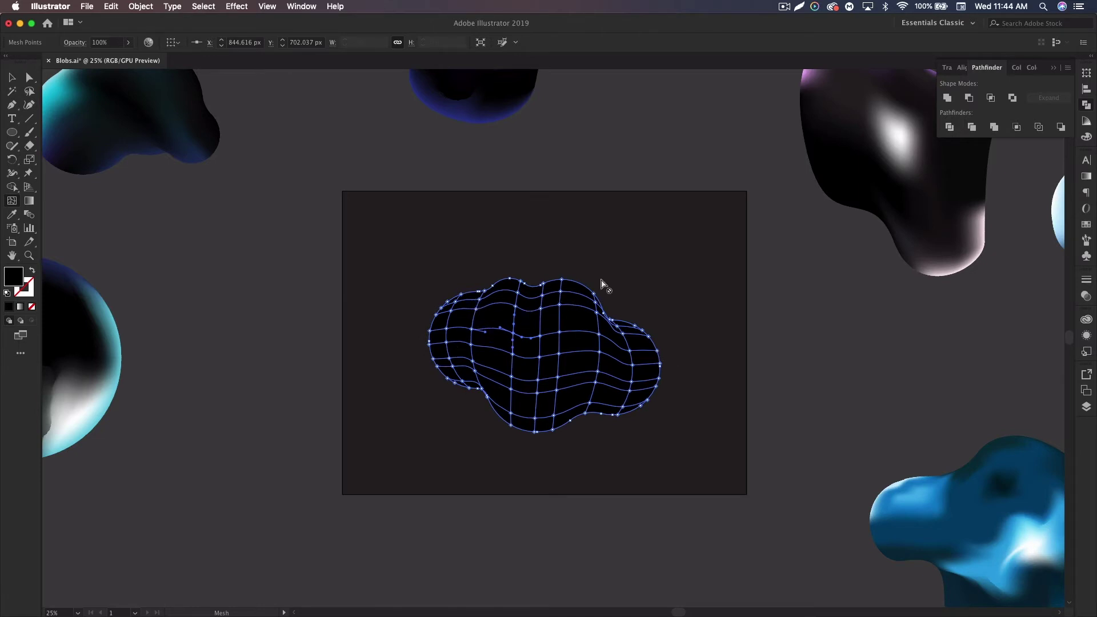
Step: Lasso the mesh points along the blob's upper-left edge and color them cyan, #1bc9db
left_click(30, 94)
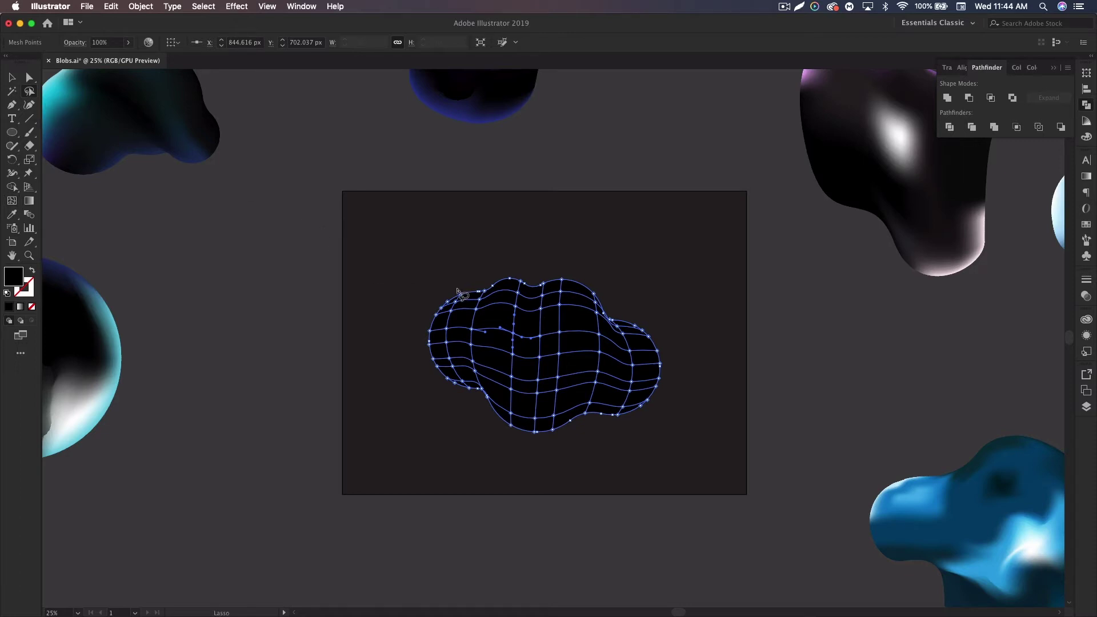
mouse_move(421, 293)
left_mouse_down()
mouse_move(421, 306)
mouse_move(441, 302)
mouse_move(433, 327)
mouse_move(508, 278)
mouse_move(461, 284)
mouse_move(426, 318)
left_mouse_up()
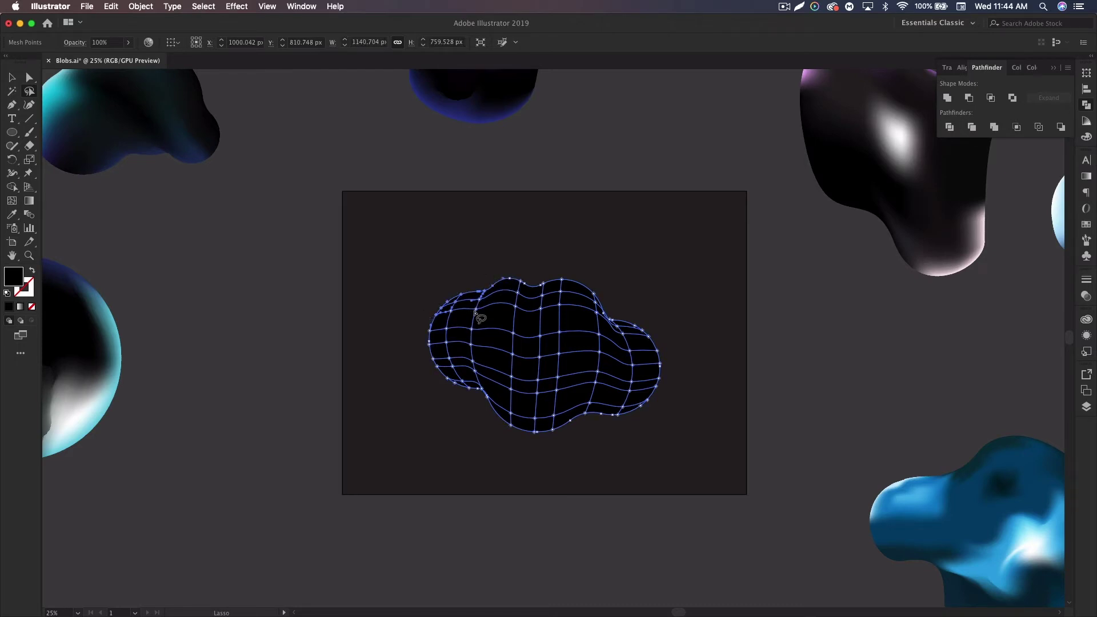
double_click(15, 278)
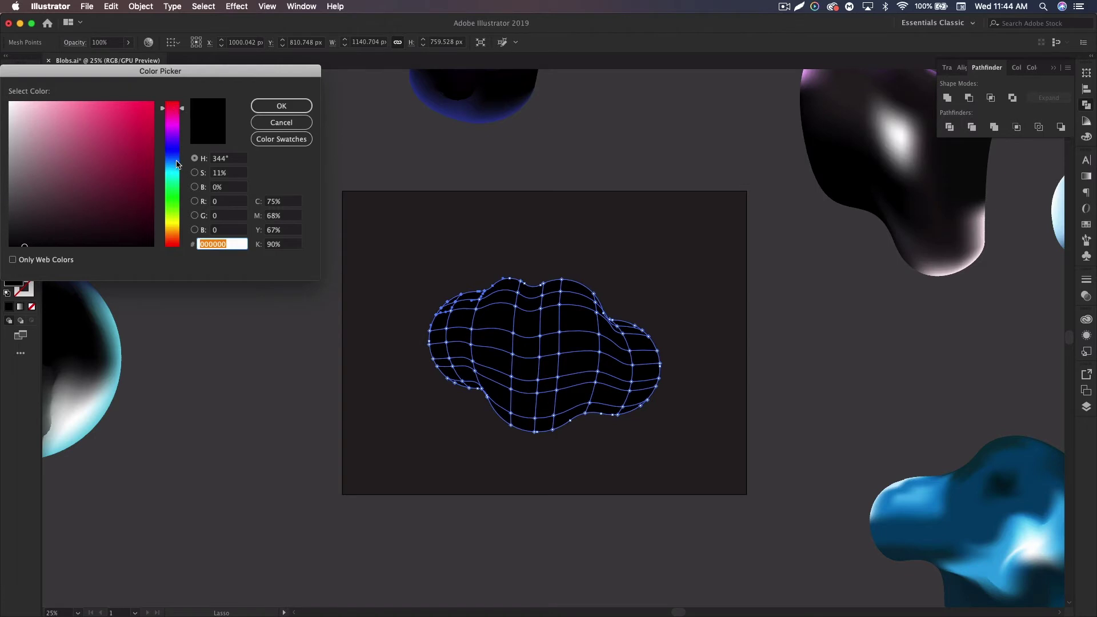
left_click_drag(173, 173, 178, 173)
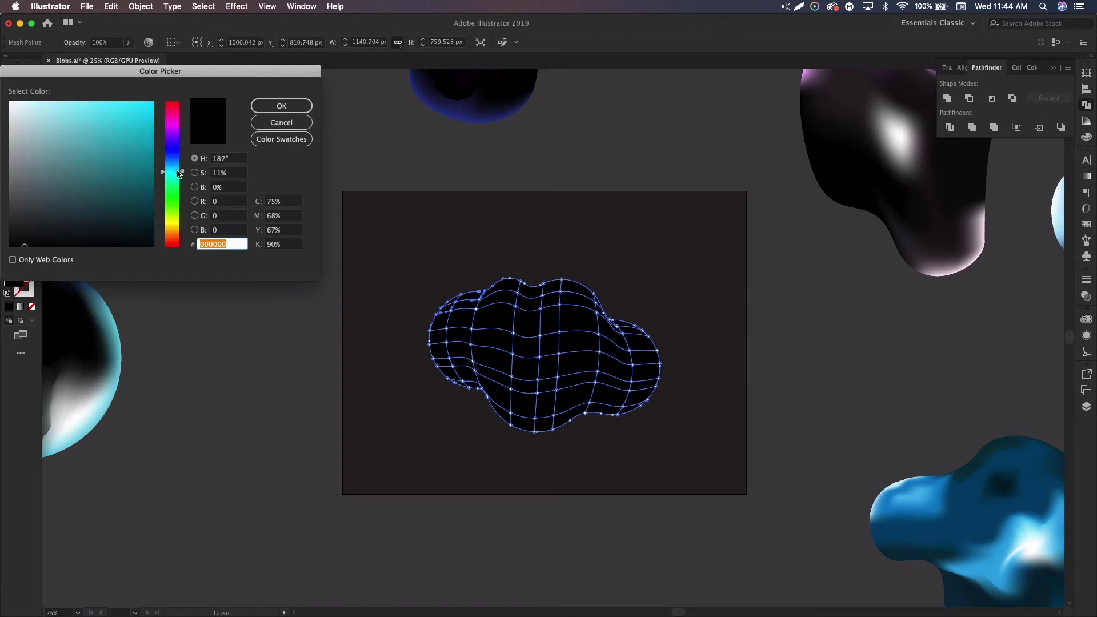
left_click_drag(143, 121, 135, 121)
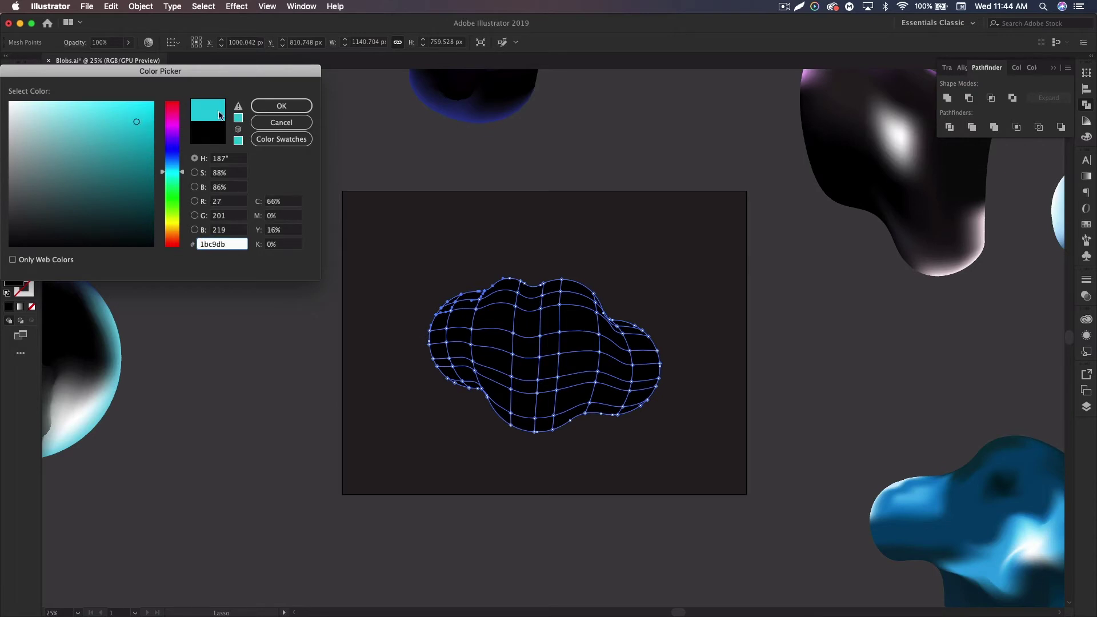
left_click(286, 108)
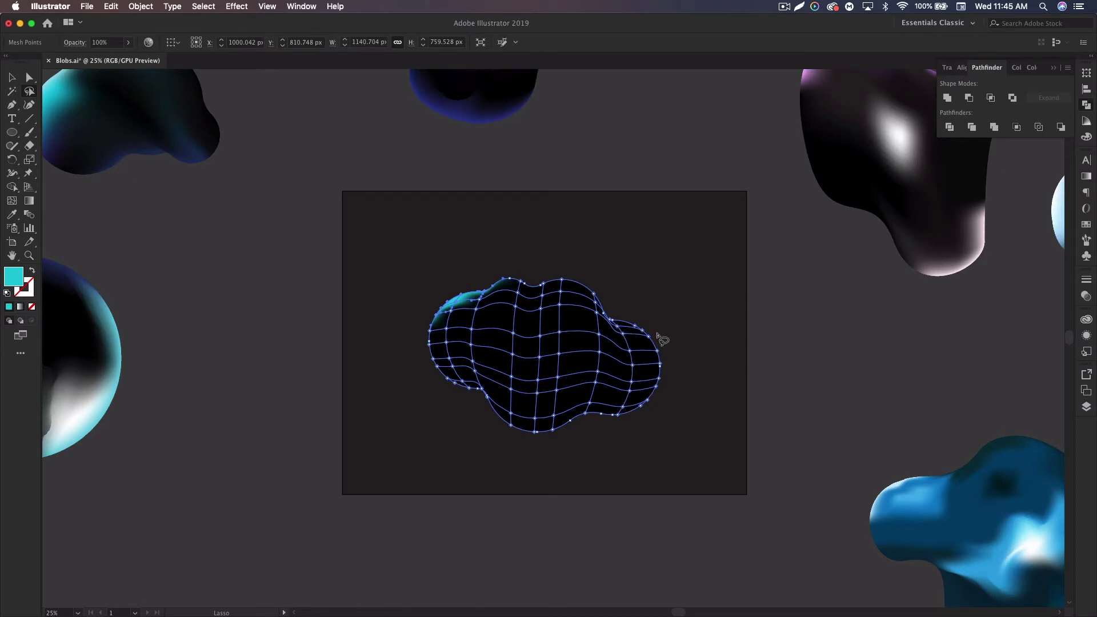
Step: Lasso the mesh points along the outer edge of the right lobe, color them cyan #1ec7e2, and deselect the blob
mouse_move(656, 334)
left_mouse_down()
mouse_move(647, 407)
mouse_move(664, 393)
mouse_move(657, 332)
left_mouse_up()
double_click(17, 276)
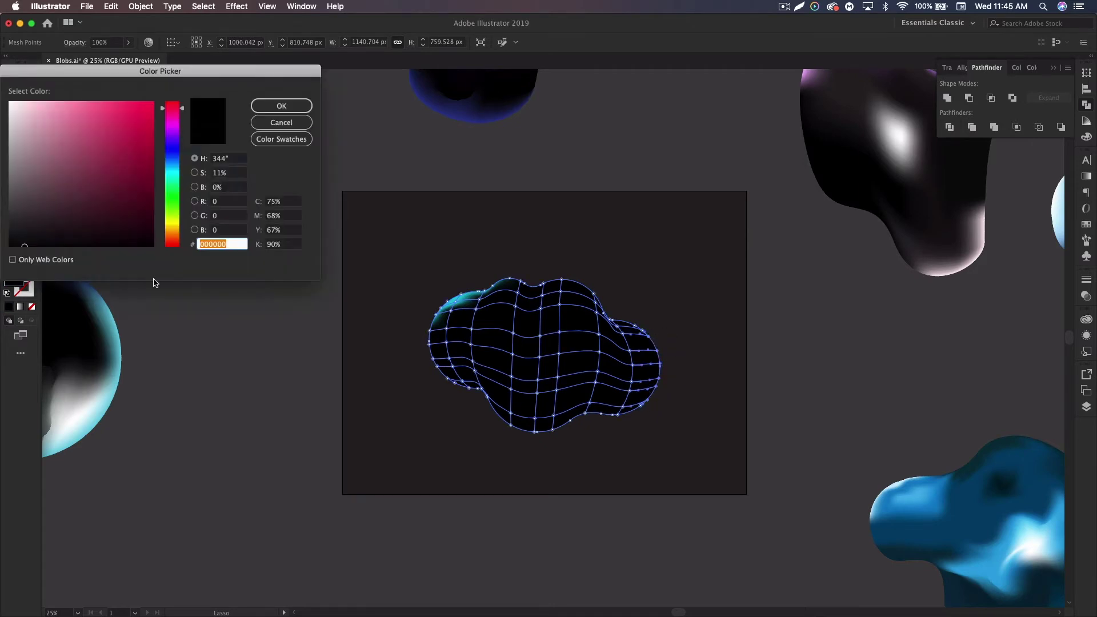
left_click(175, 171)
type("1ec7e2")
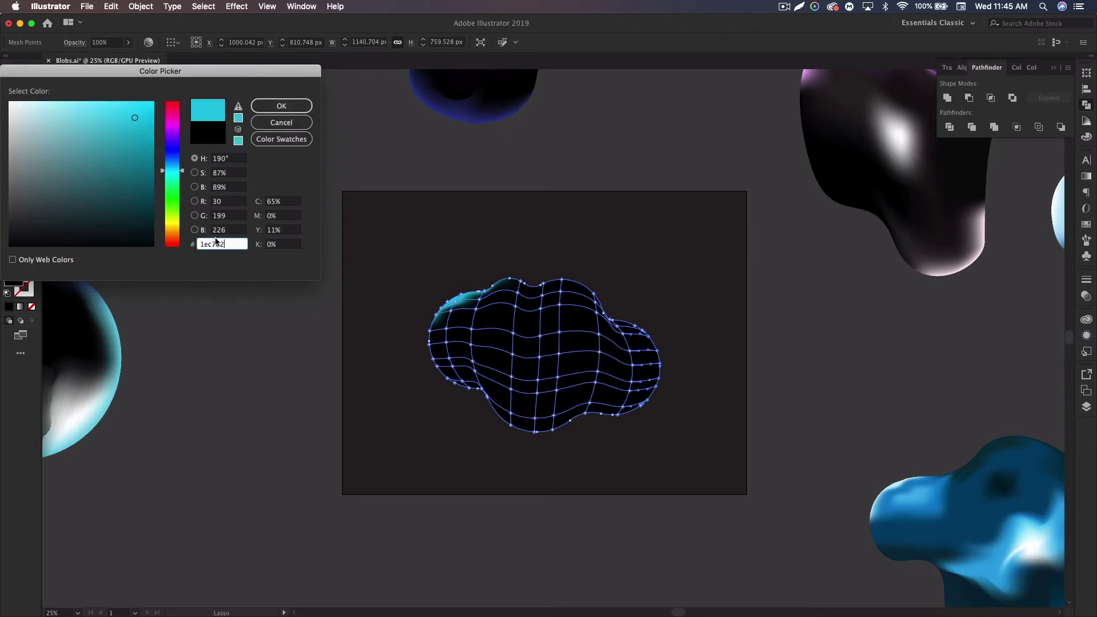
left_click(280, 107)
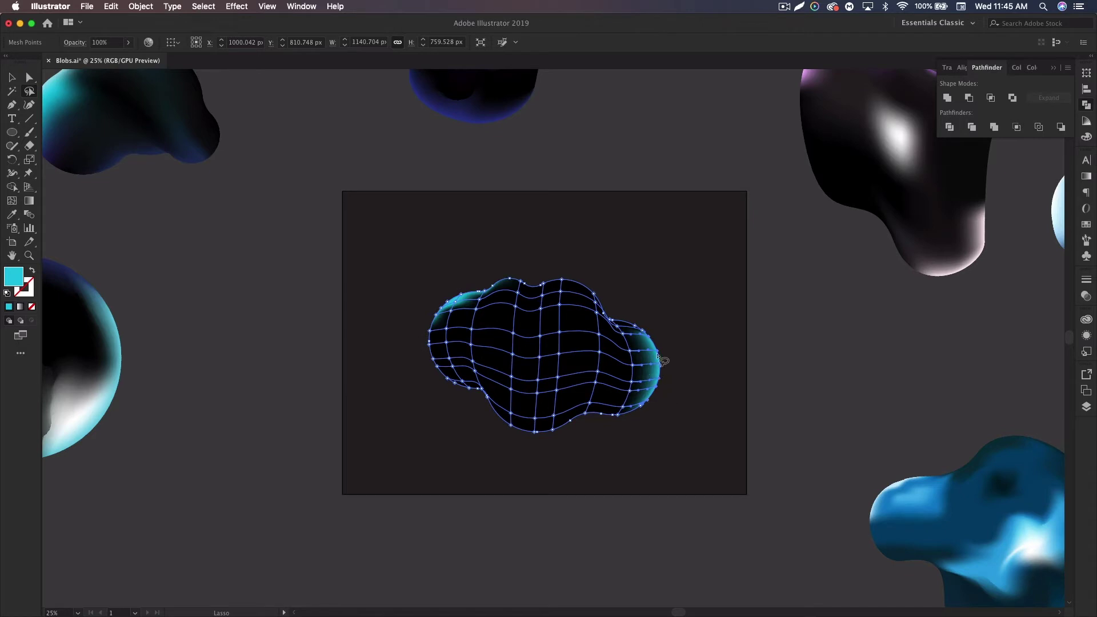
key("super")
left_click(726, 326, "super")
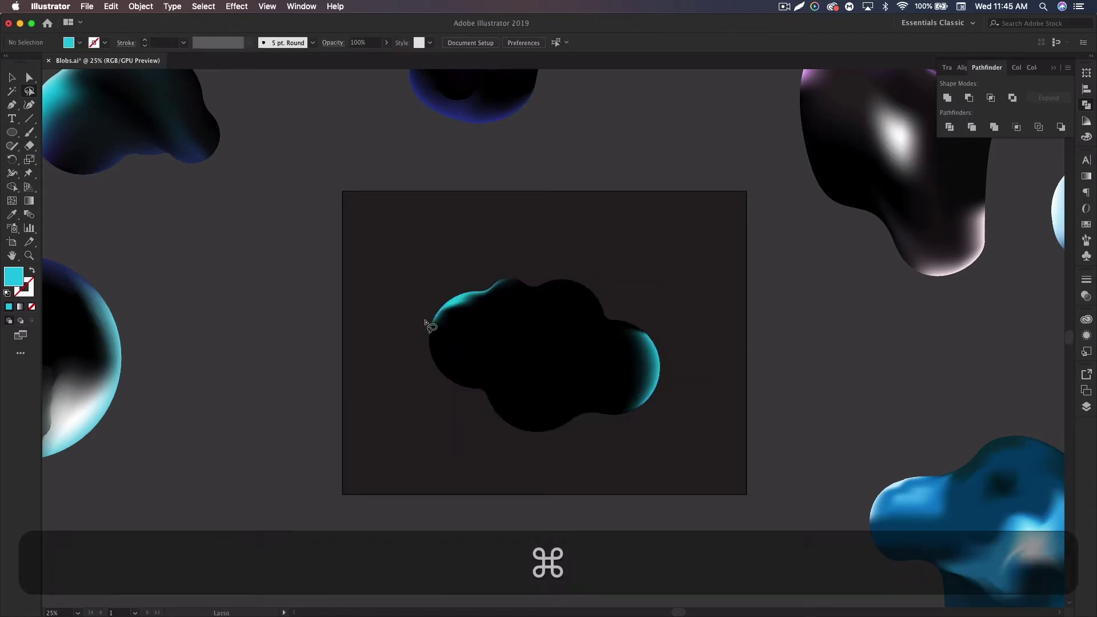
Step: Lasso the mesh points along the lower edge of the blob's right lobe and color them white, #ffffff
key("super")
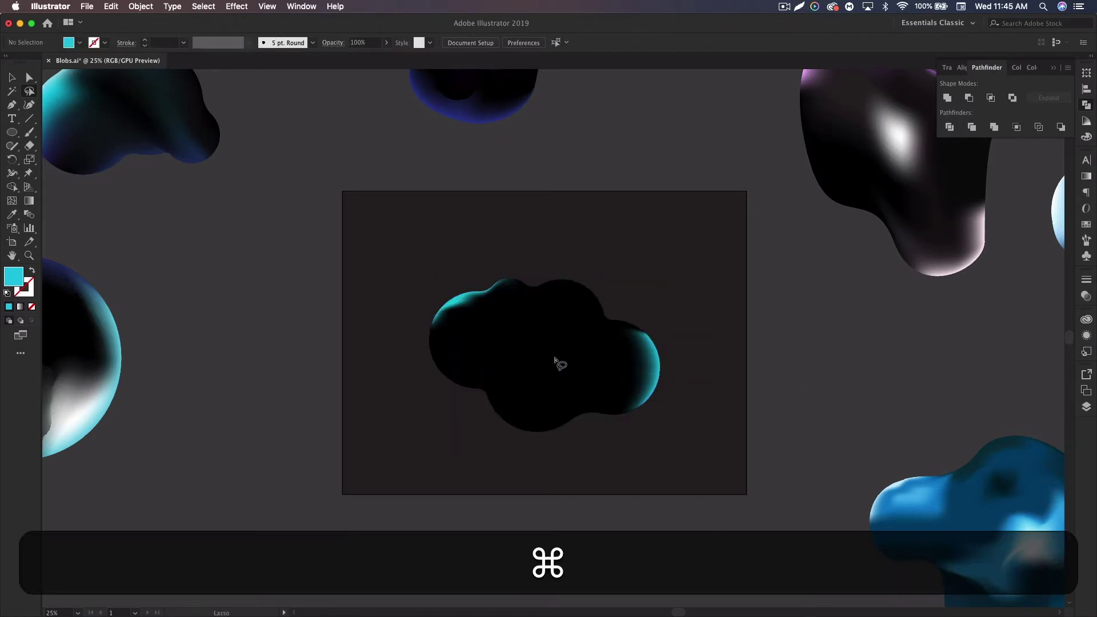
left_click(553, 357, "super")
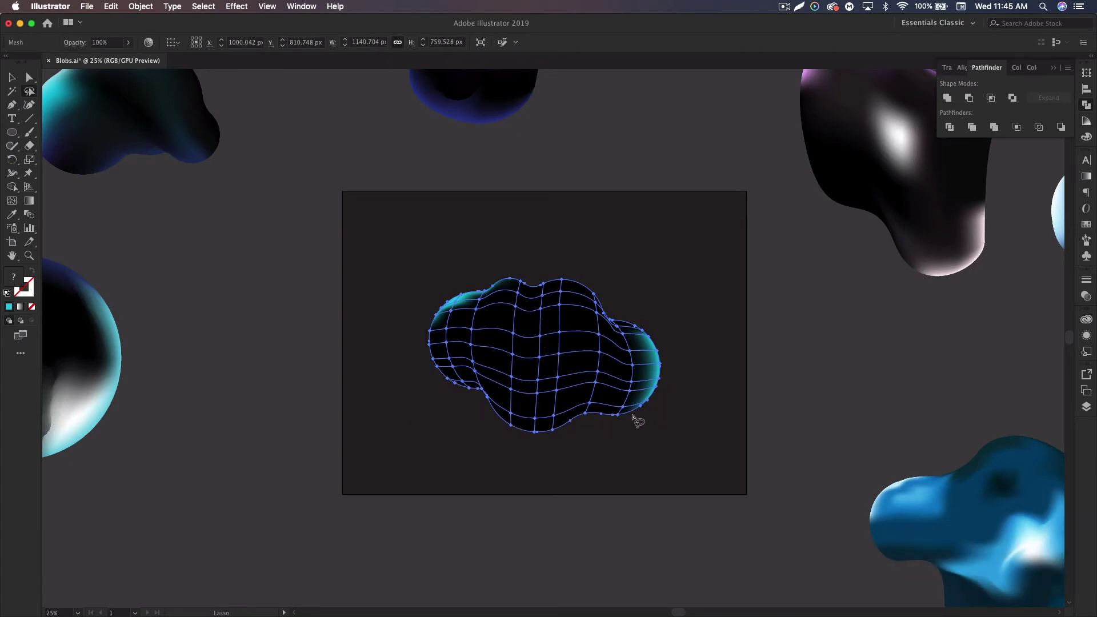
mouse_move(645, 409)
left_mouse_down()
mouse_move(634, 428)
mouse_move(647, 425)
mouse_move(653, 402)
mouse_move(601, 405)
mouse_move(586, 417)
mouse_move(613, 429)
mouse_move(658, 415)
left_mouse_up()
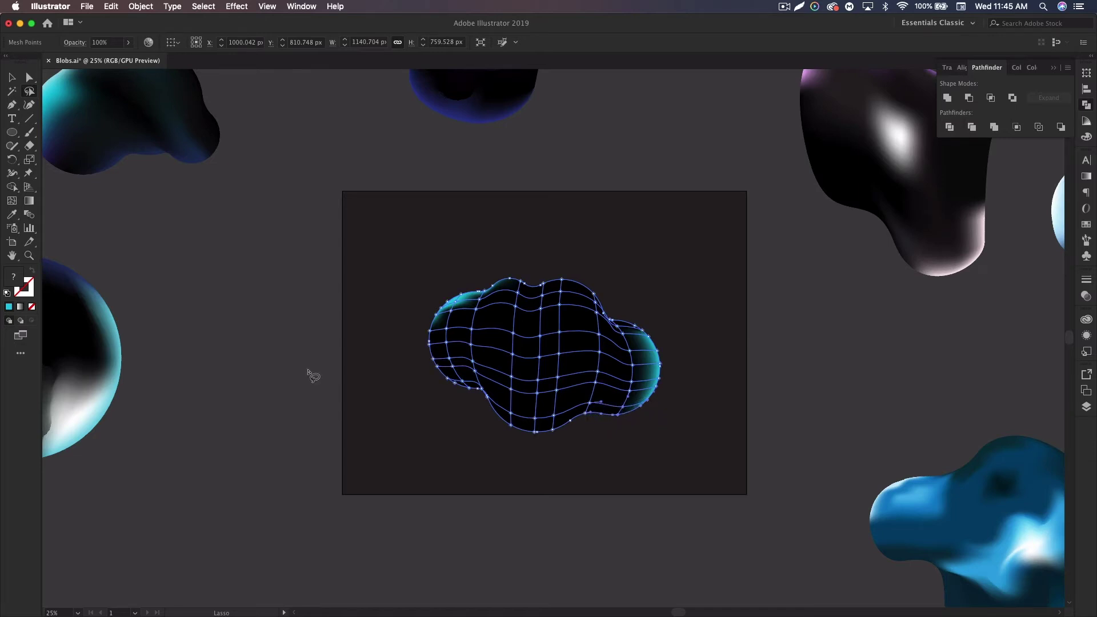
double_click(15, 279)
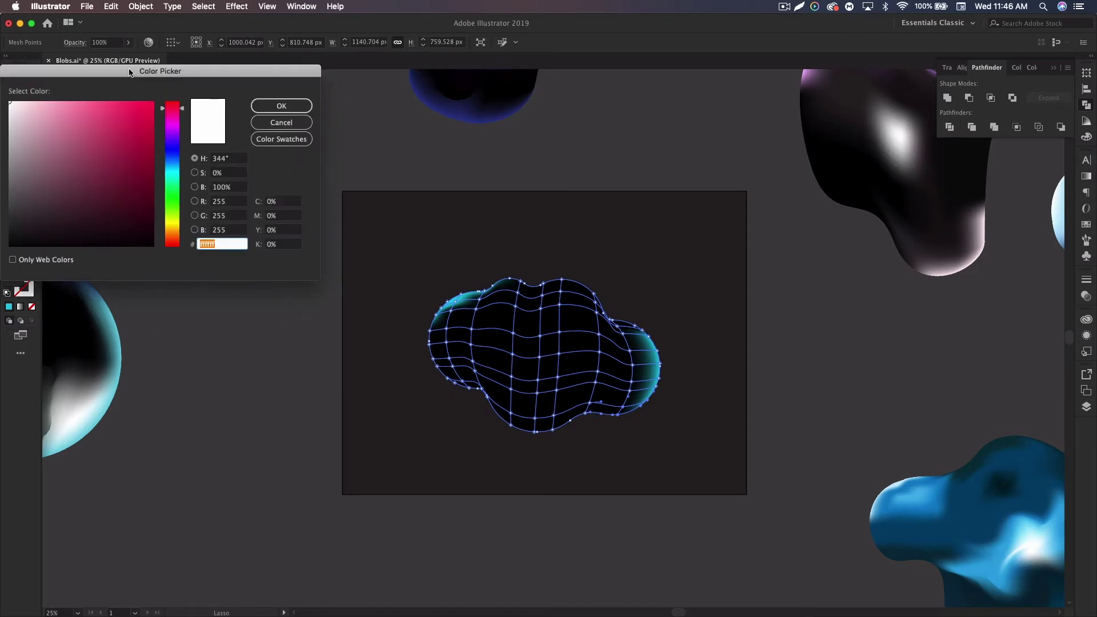
left_click_drag(129, 72, 280, 60)
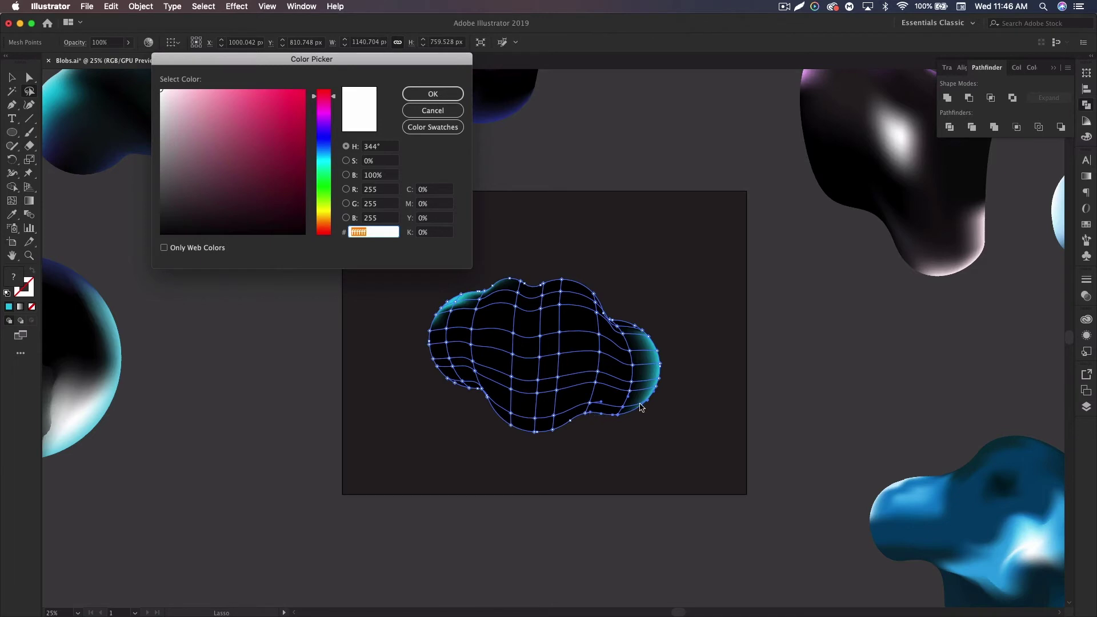
left_click_drag(182, 96, 140, 80)
left_click(410, 95)
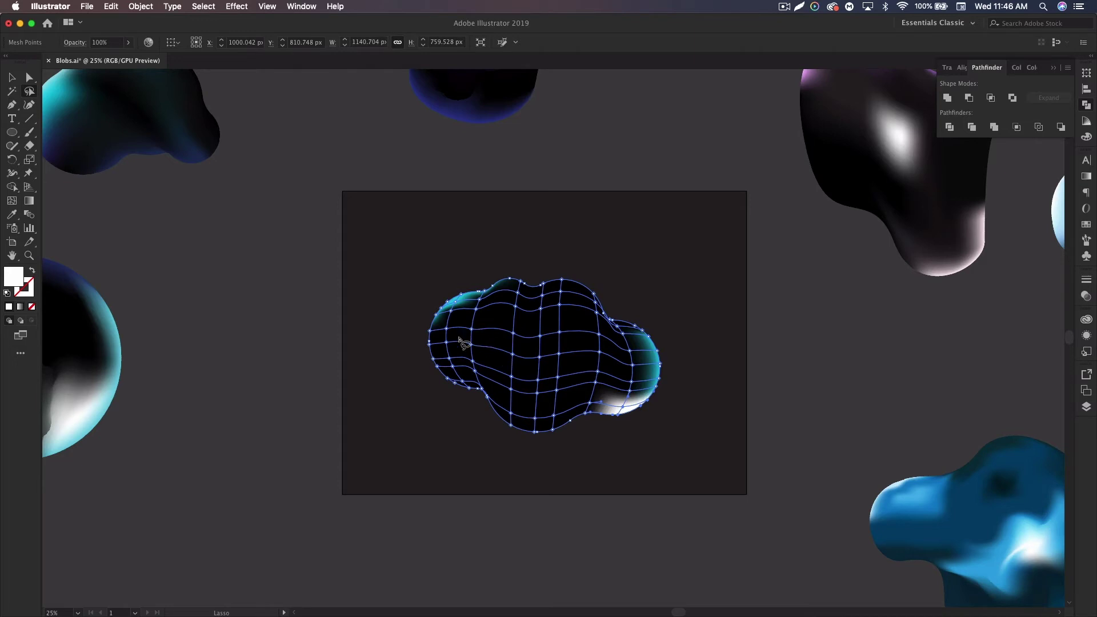
Step: Lasso the mesh points along the blob's top edge and color them white, #ffffff
mouse_move(575, 275)
left_mouse_down()
mouse_move(510, 278)
mouse_move(520, 288)
mouse_move(579, 285)
left_mouse_up()
mouse_move(609, 319)
left_mouse_down()
mouse_move(595, 282)
mouse_move(576, 276)
left_mouse_up()
double_click(14, 277)
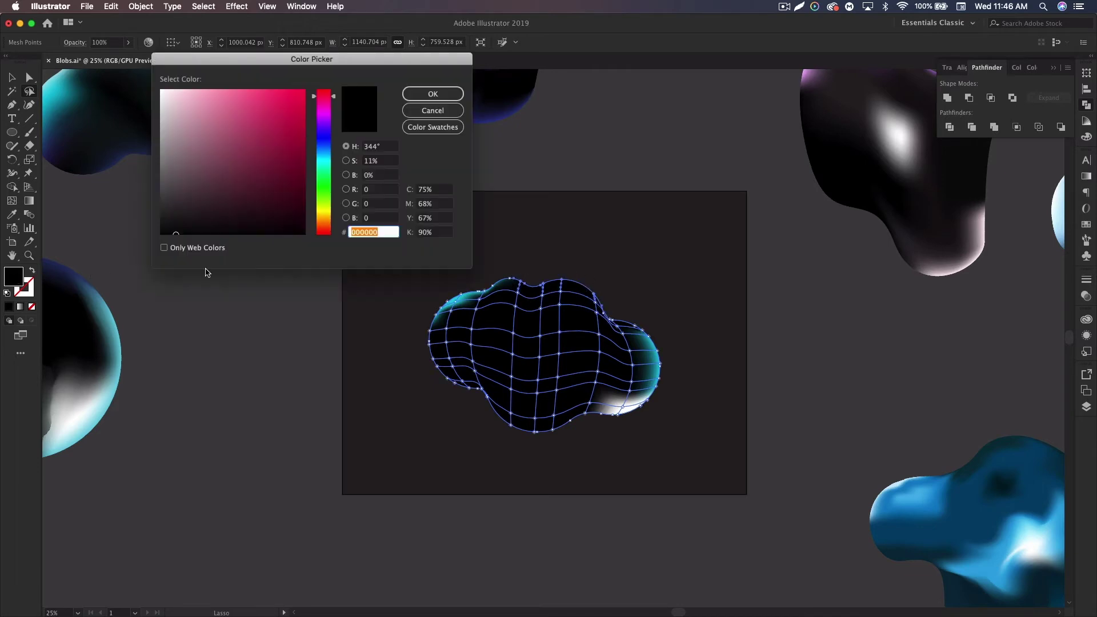
type("ffffff")
left_click(433, 93)
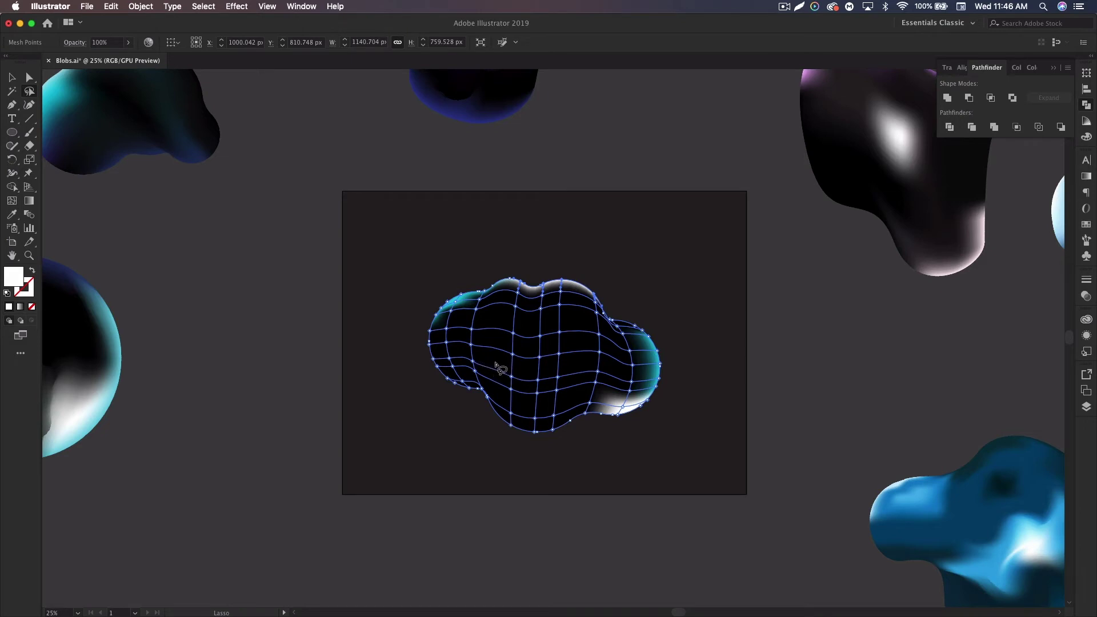
Step: Lasso a mesh point inside the lower part of the left lobe, color it white #ffffff, and deselect the blob
left_click_drag(481, 367, 360, 345)
double_click(18, 277)
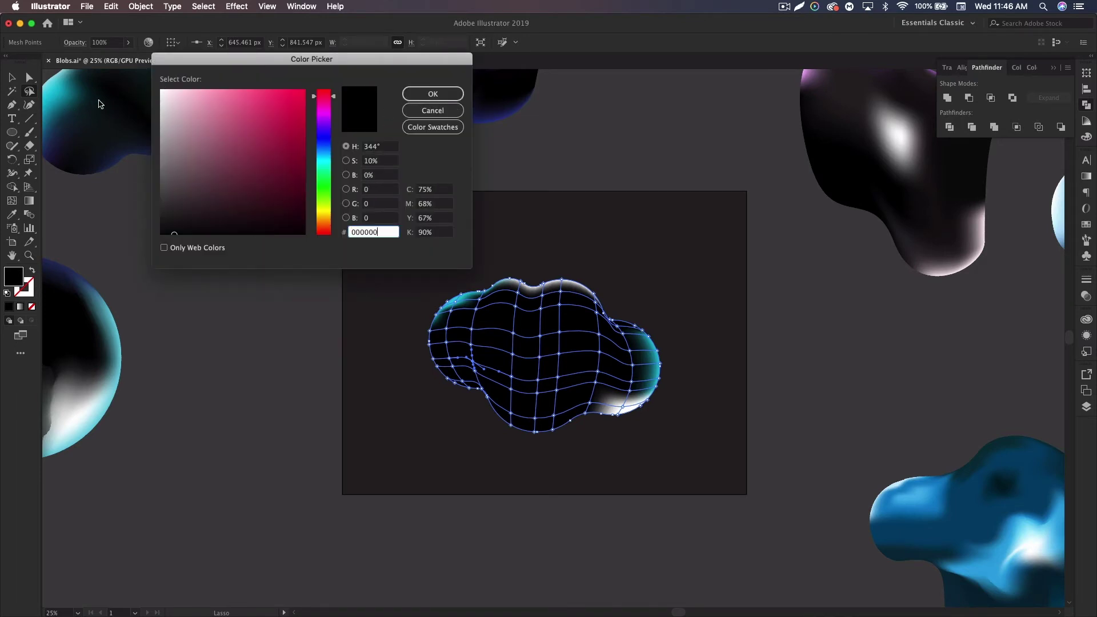
left_click_drag(167, 93, 153, 82)
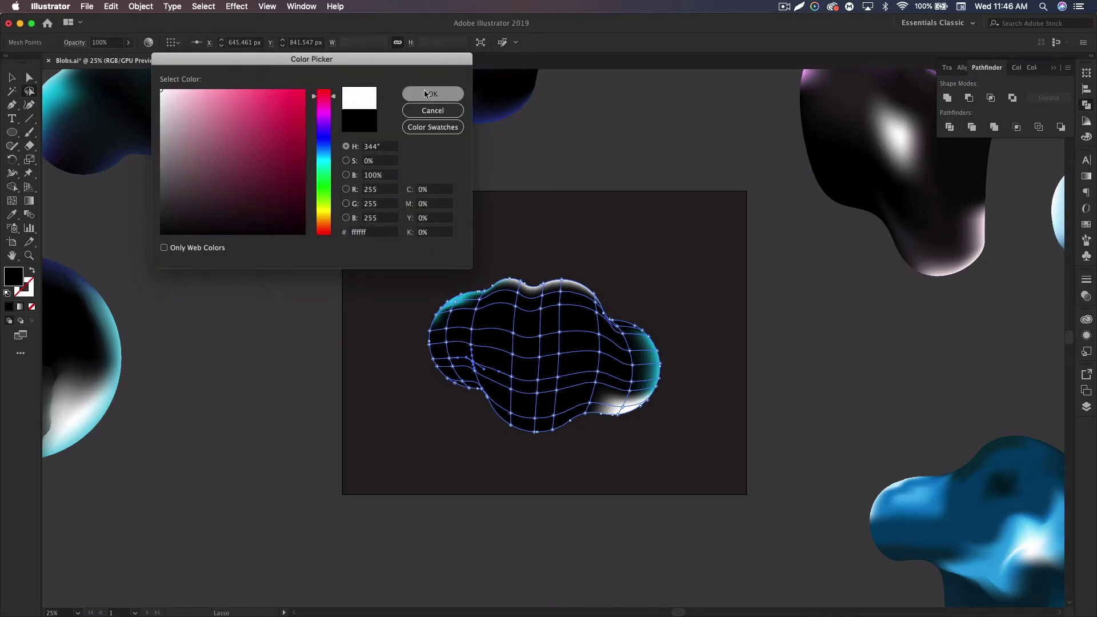
left_click(427, 95)
left_click(720, 258, "super")
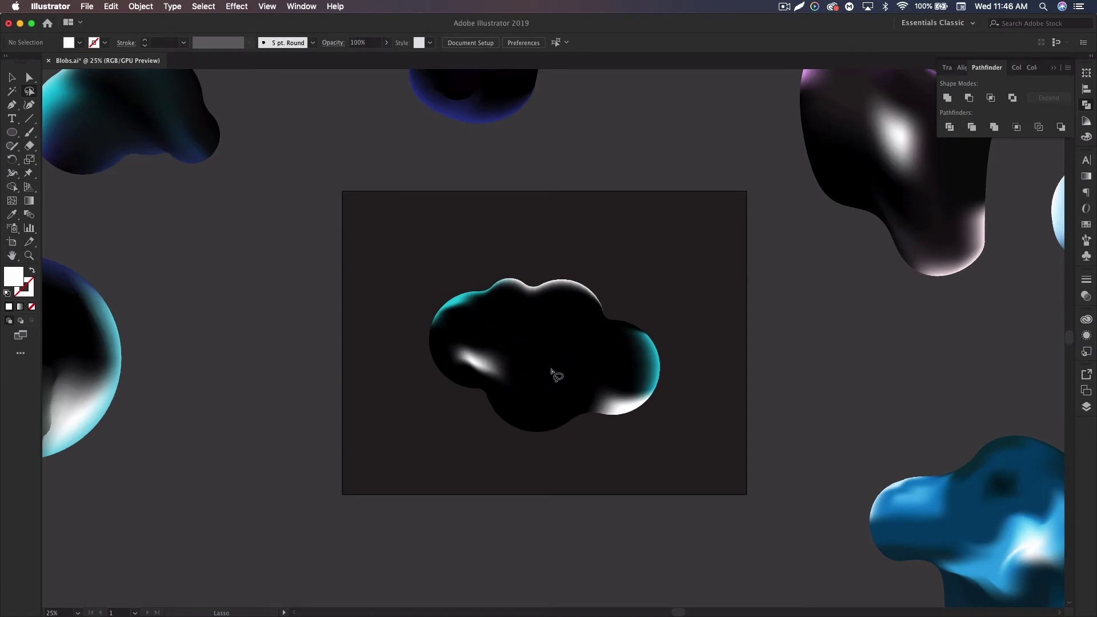
Step: Lasso the mesh points just inside the cyan upper-left edge of the blob and color them dark teal, #235c63
scroll(692, 318, "up", 3)
scroll(693, 318, "right", 4)
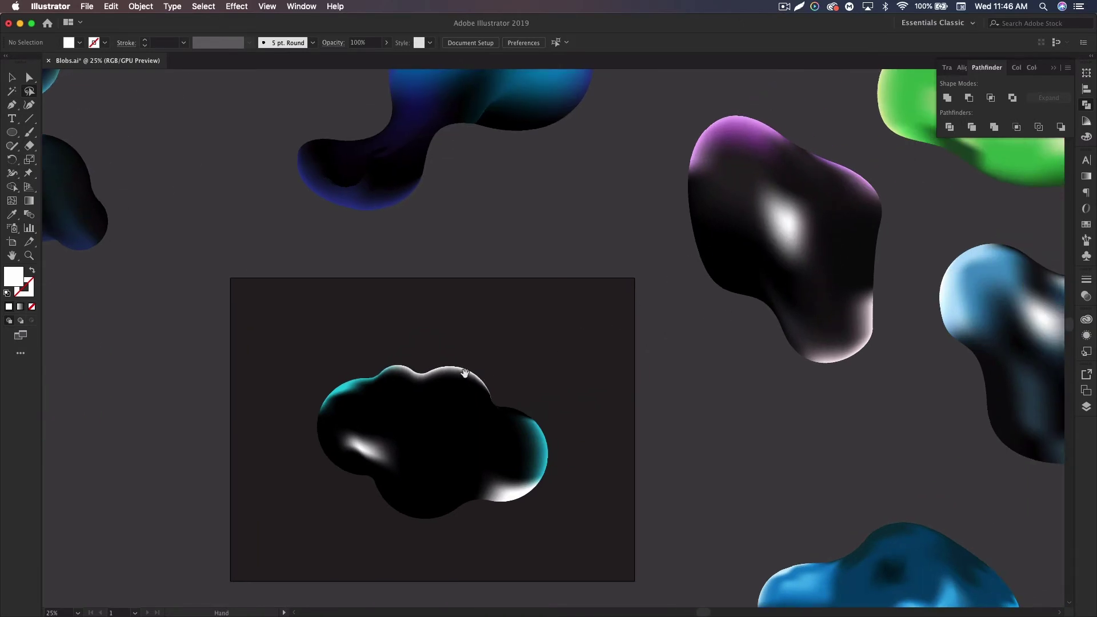
left_click_drag(466, 373, 576, 293)
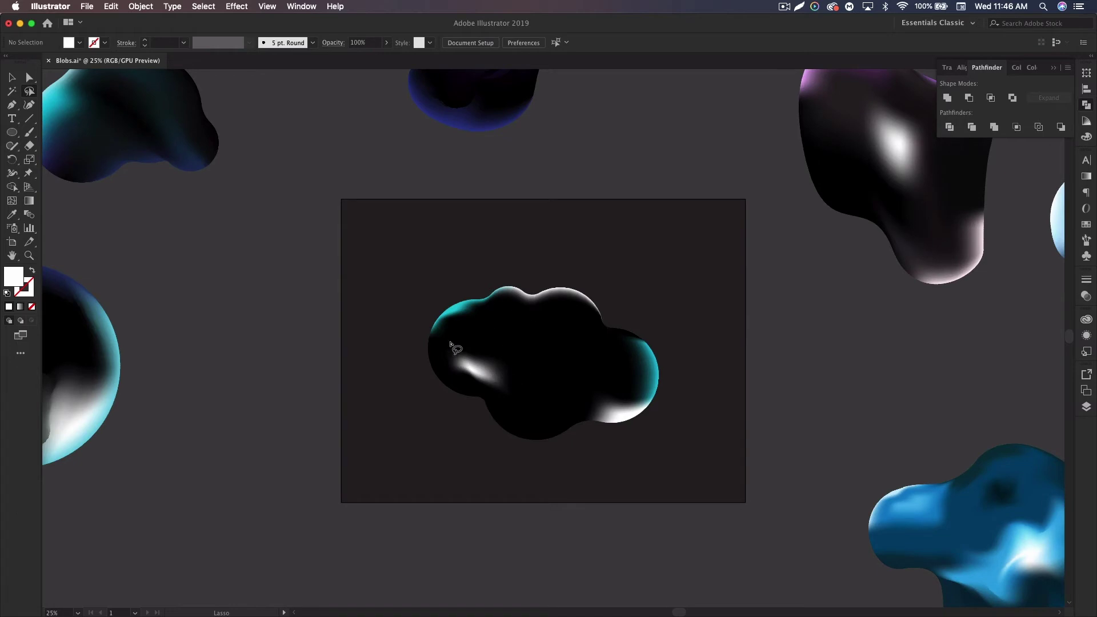
key("super")
left_click(482, 336, "super")
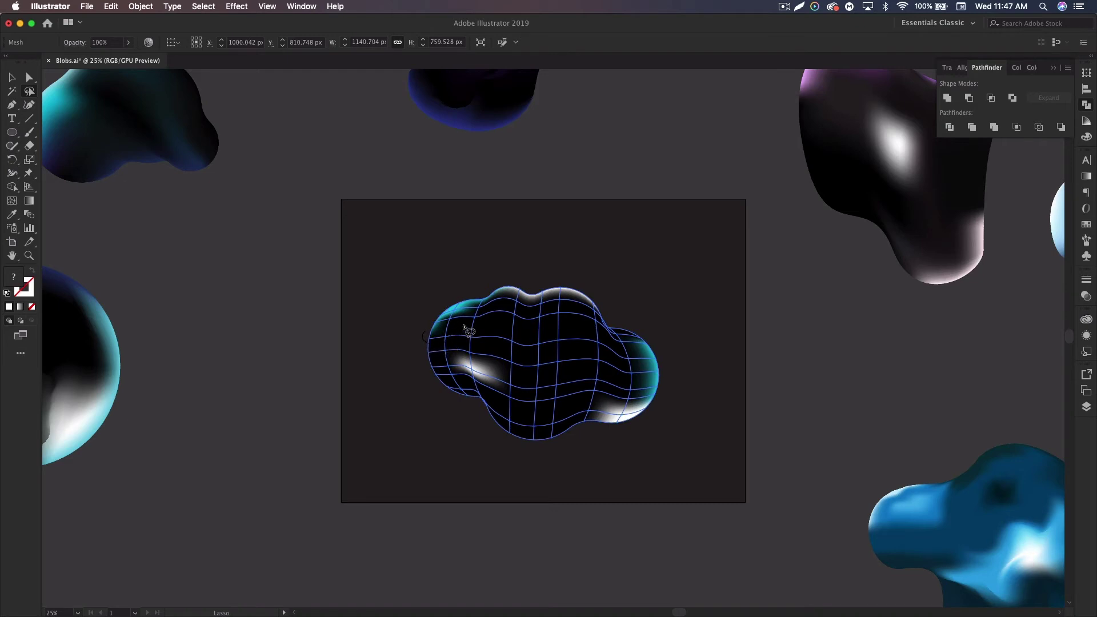
left_click_drag(476, 303, 430, 342)
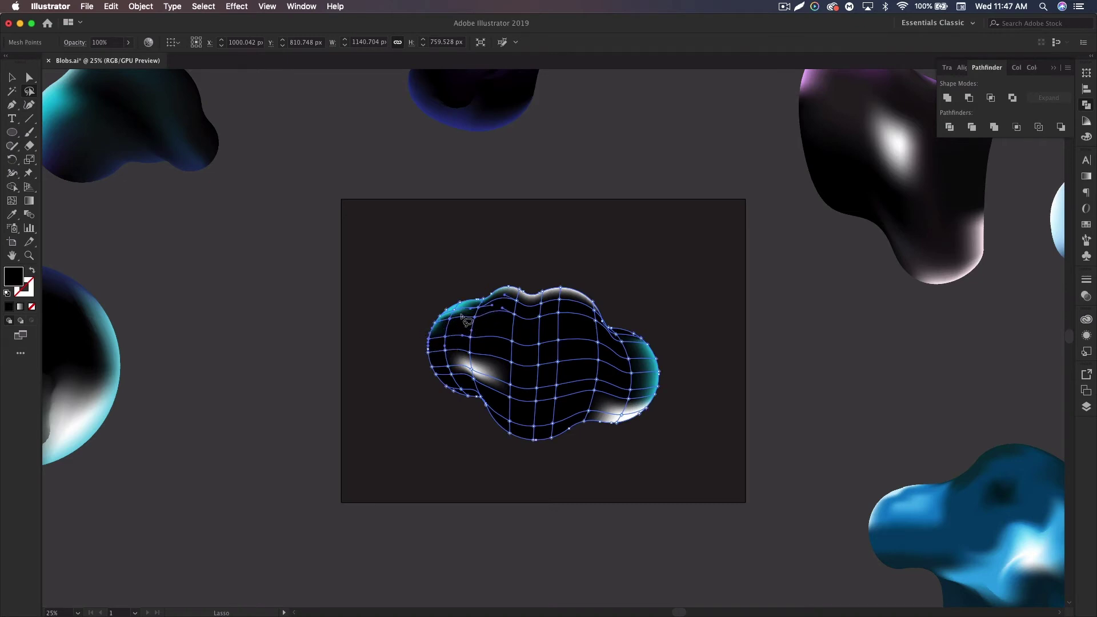
double_click(13, 277)
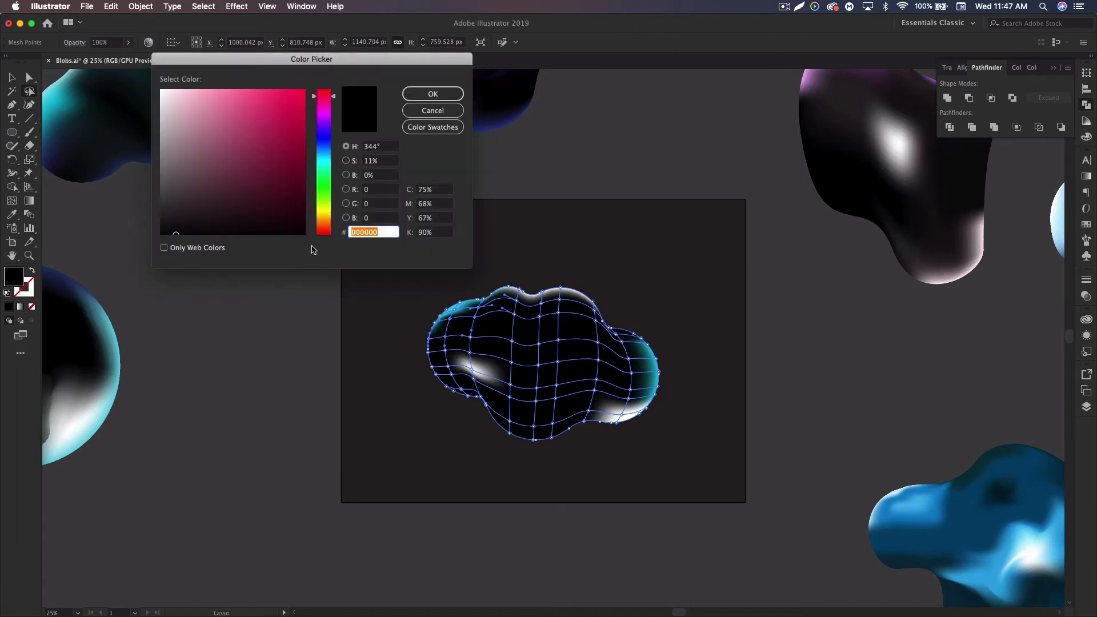
left_click(324, 160)
left_click(283, 118)
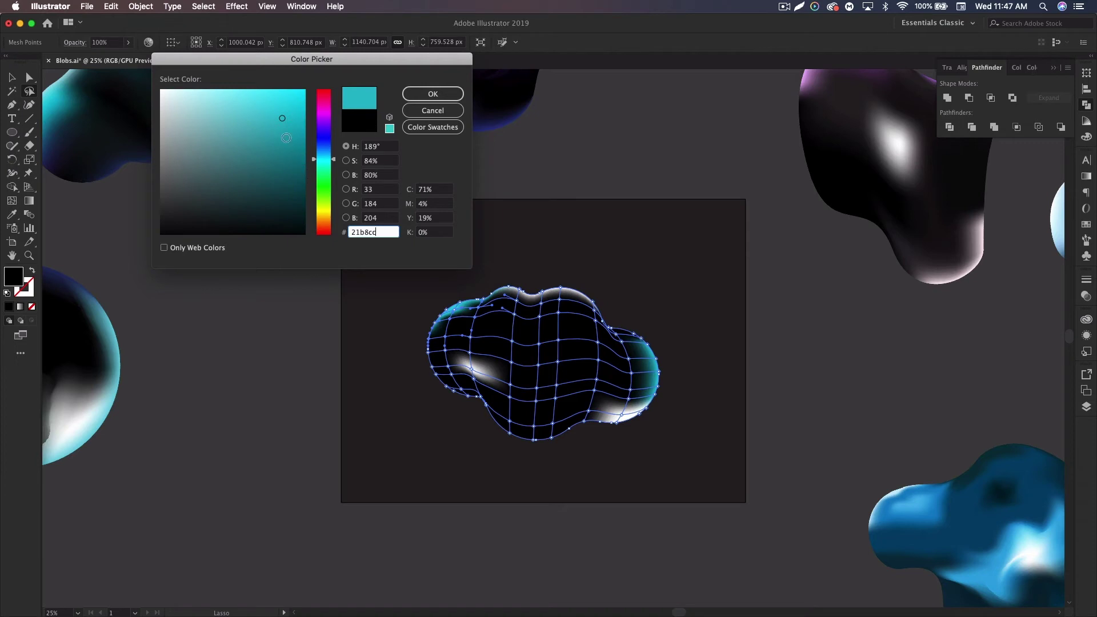
left_click(255, 179)
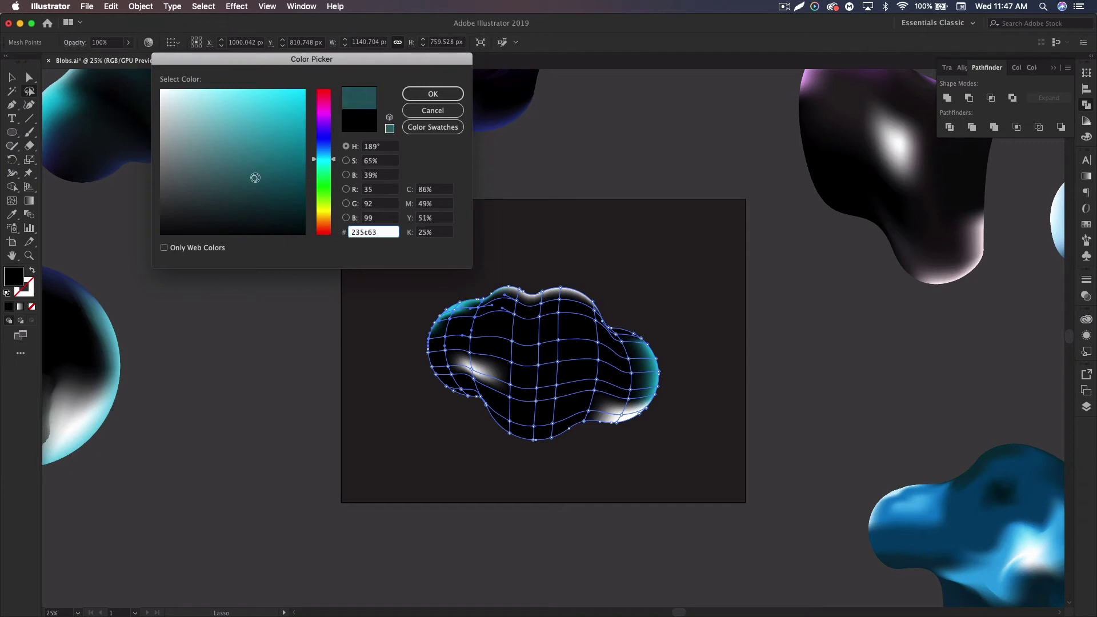
left_click(430, 94)
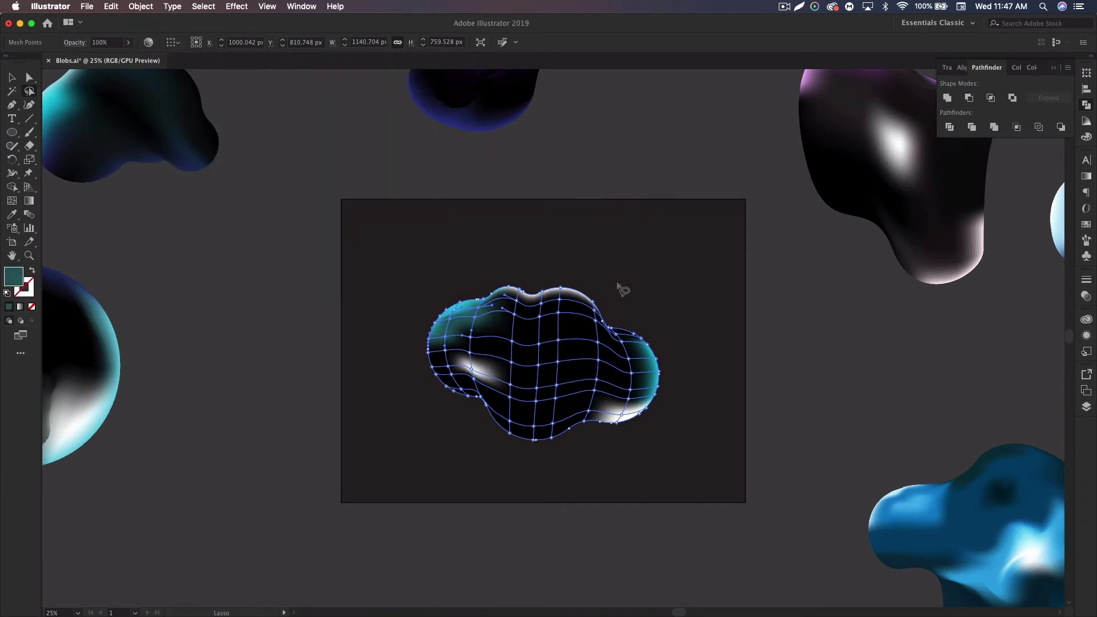
Step: Lasso the mesh points just inside the right lobe's cyan edge, color them dark teal with hue 189°, and deselect the blob
left_click(620, 343)
left_click_drag(629, 344, 640, 351)
double_click(19, 280)
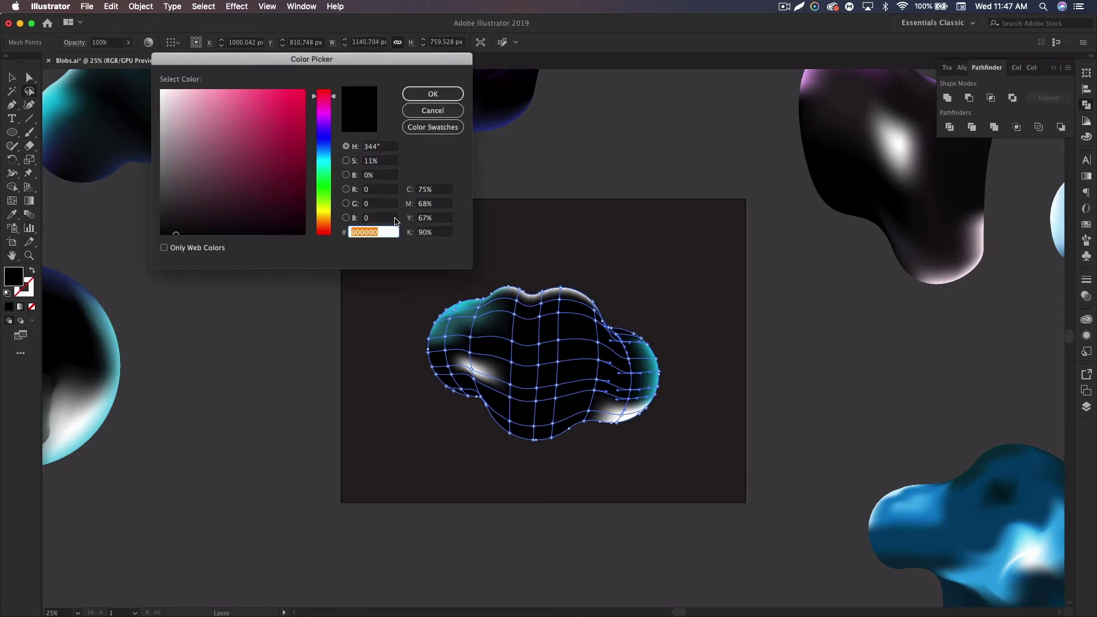
left_click(324, 160)
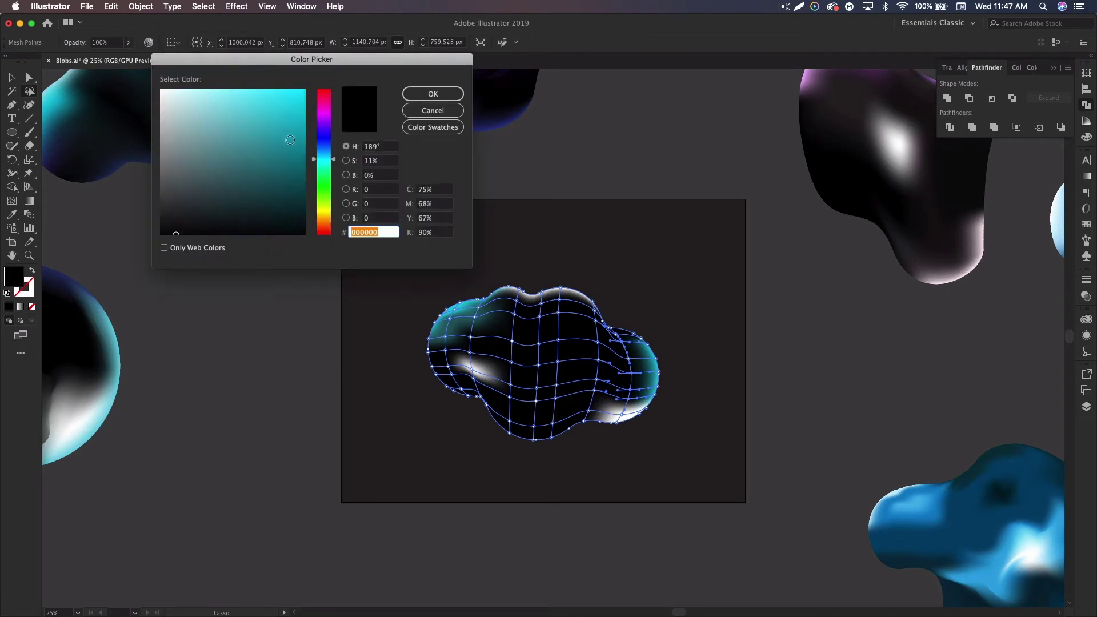
left_click(274, 167)
left_click(433, 94)
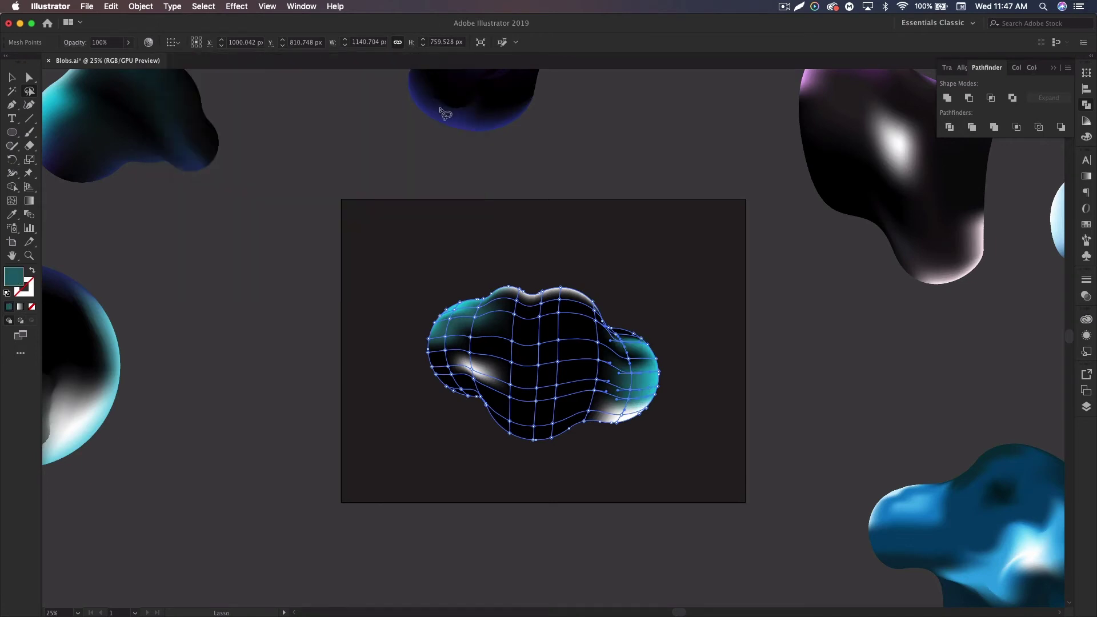
key("super")
left_click(731, 326, "super")
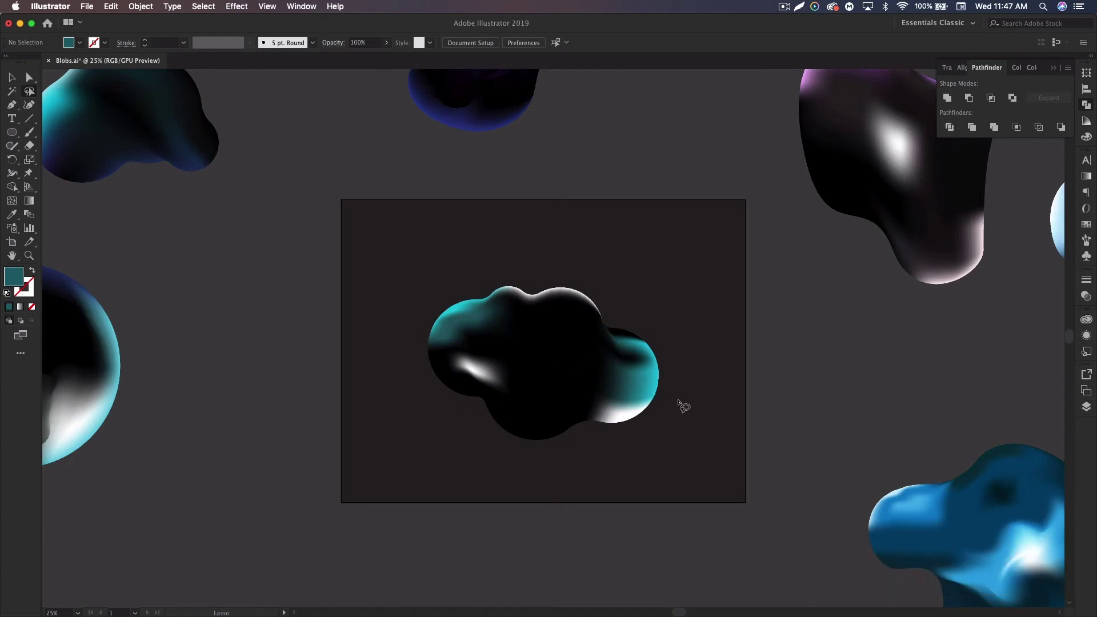
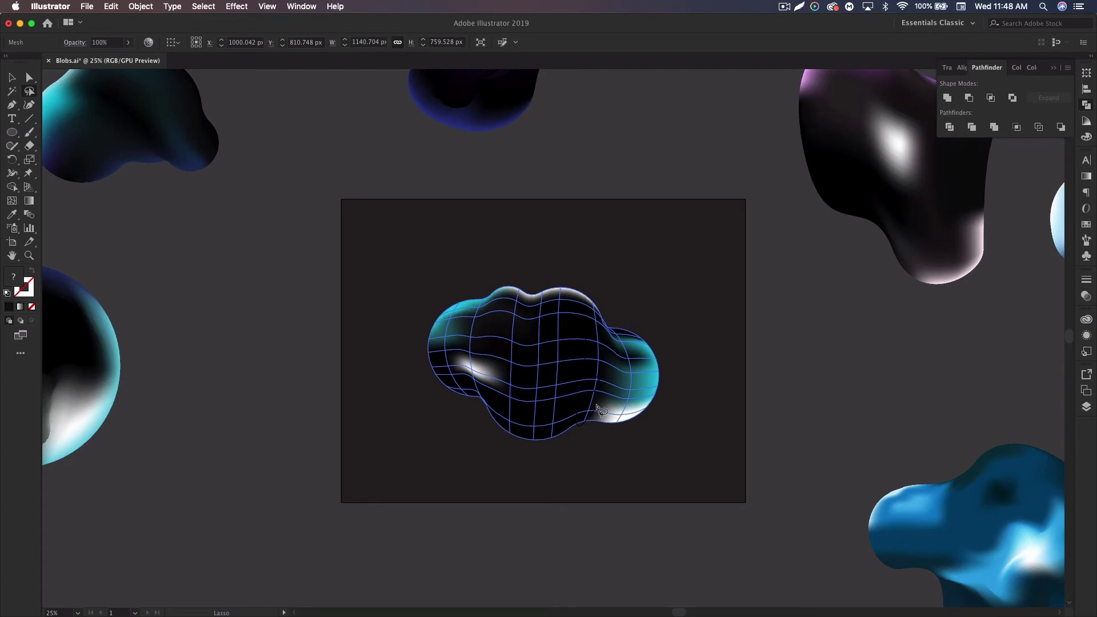
Step: Lasso the inner mesh points between the blob's center and right lobe, color them near-black with hue 192°, and deselect the blob
left_click(667, 462, "super")
left_click(592, 356, "super")
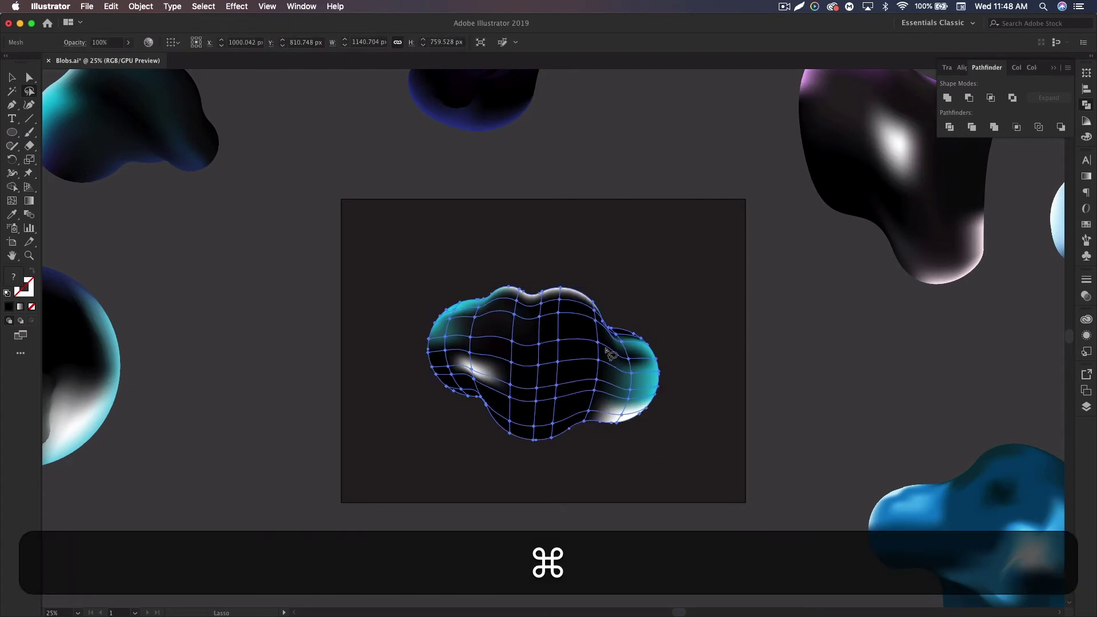
left_click(598, 323)
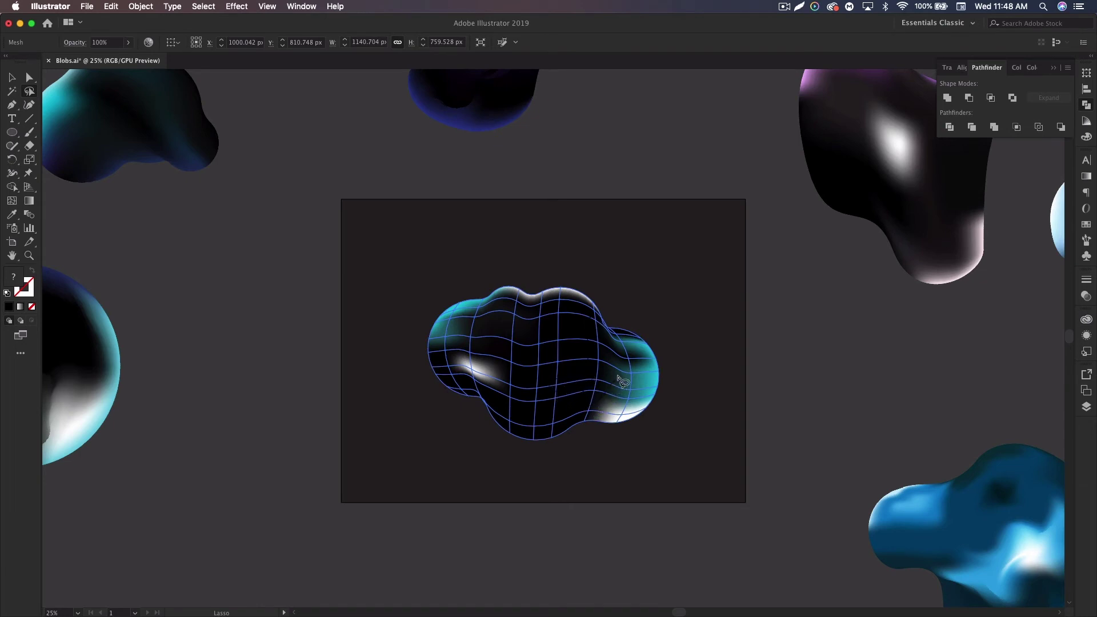
key("super+a")
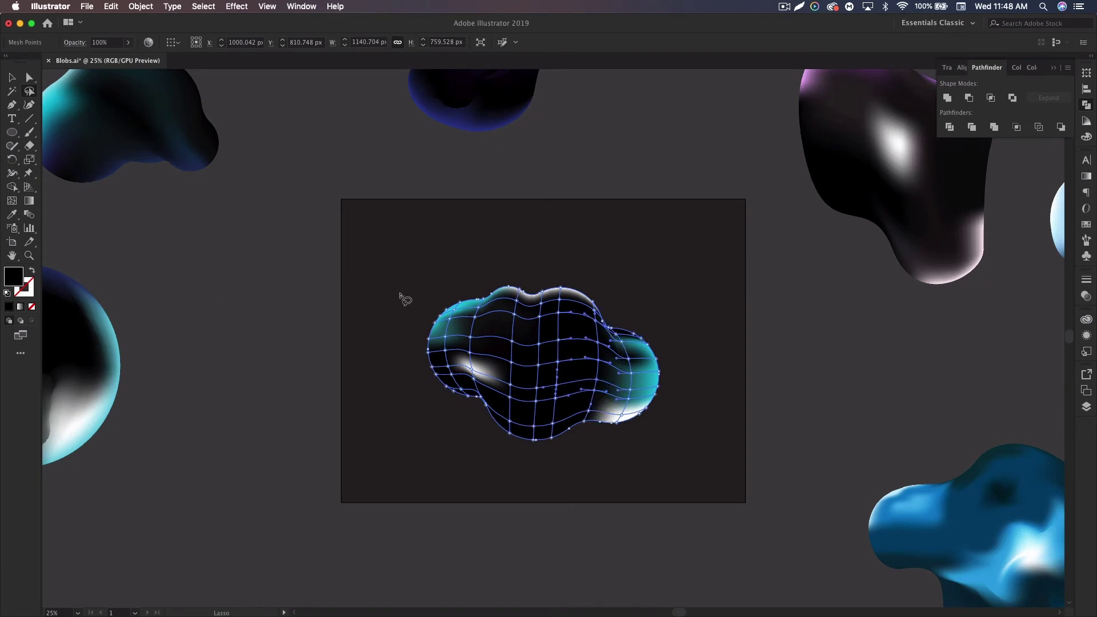
double_click(15, 277)
left_click(324, 159)
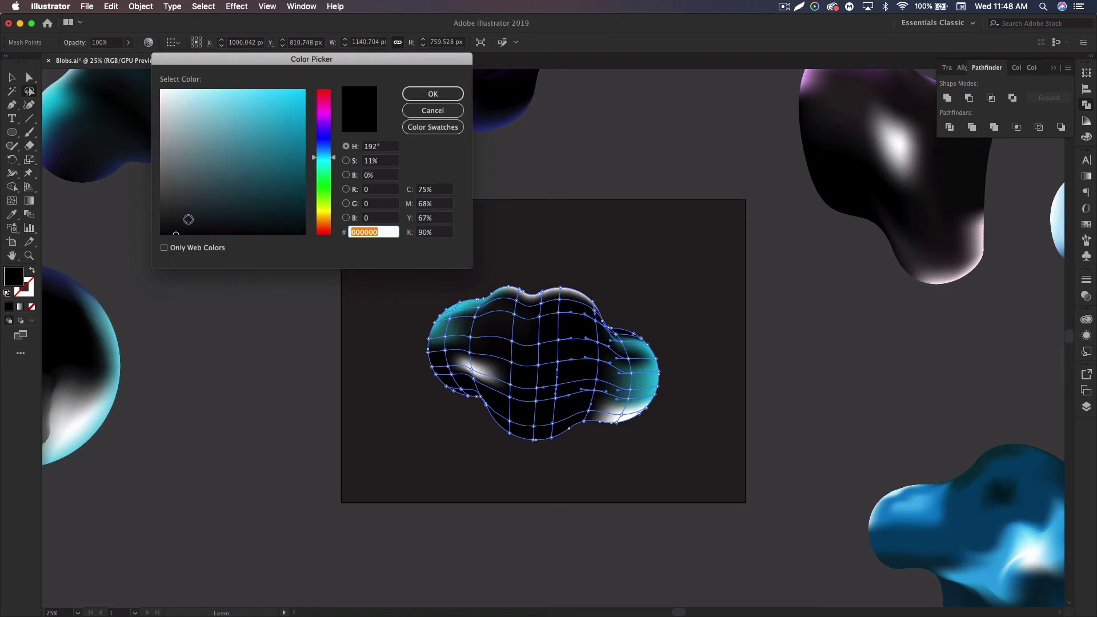
left_click(176, 222)
left_click(433, 94)
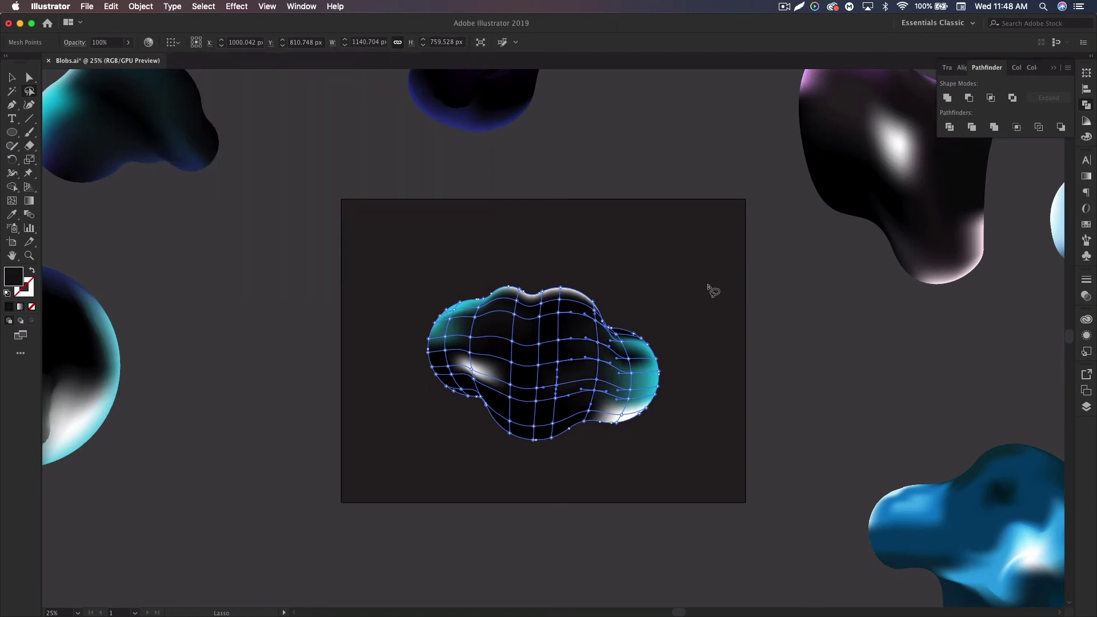
key("super+shift+a")
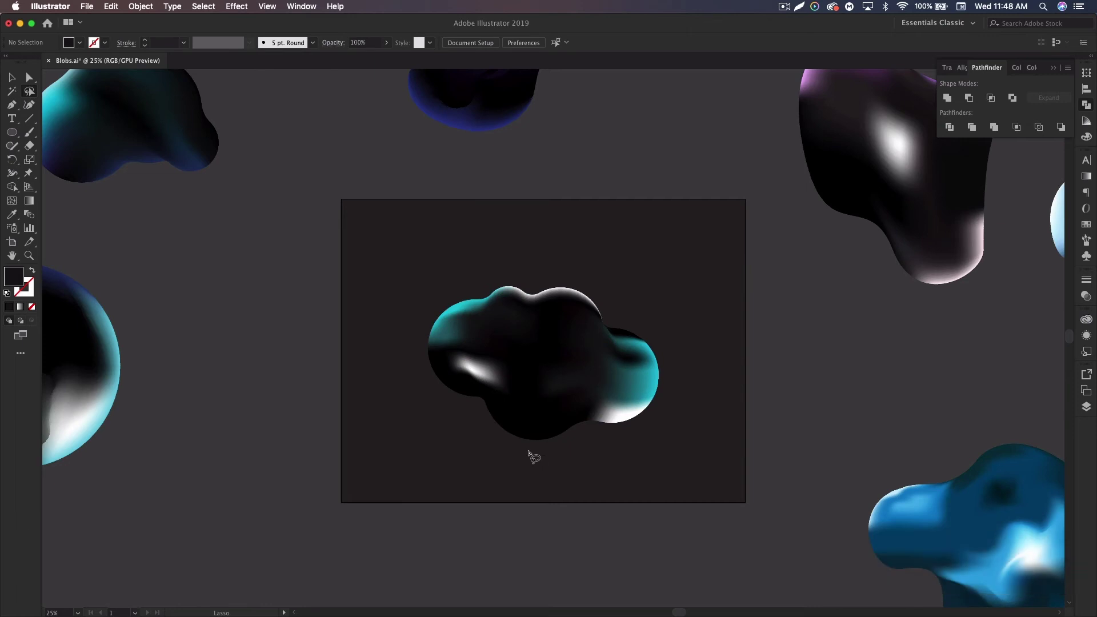
Step: Lasso the mesh points along the blob's bottom edge, color them very dark gray #171919, and deselect the blob
left_click(526, 427, "super")
mouse_move(566, 449)
left_mouse_down()
mouse_move(487, 425)
mouse_move(499, 442)
mouse_move(566, 448)
left_mouse_up()
double_click(17, 282)
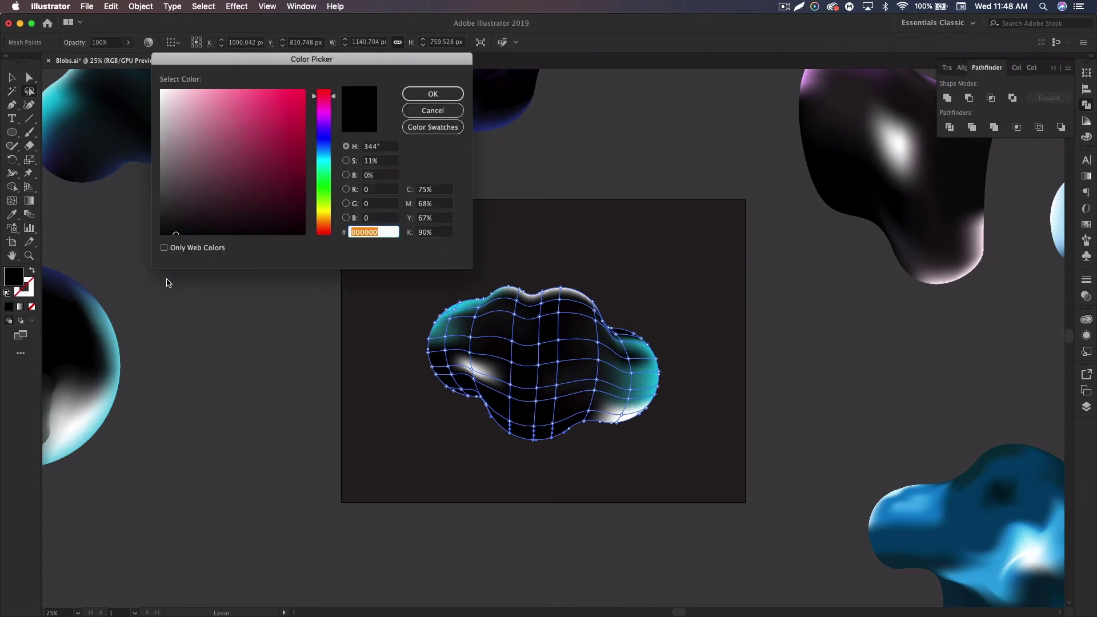
left_click(325, 161)
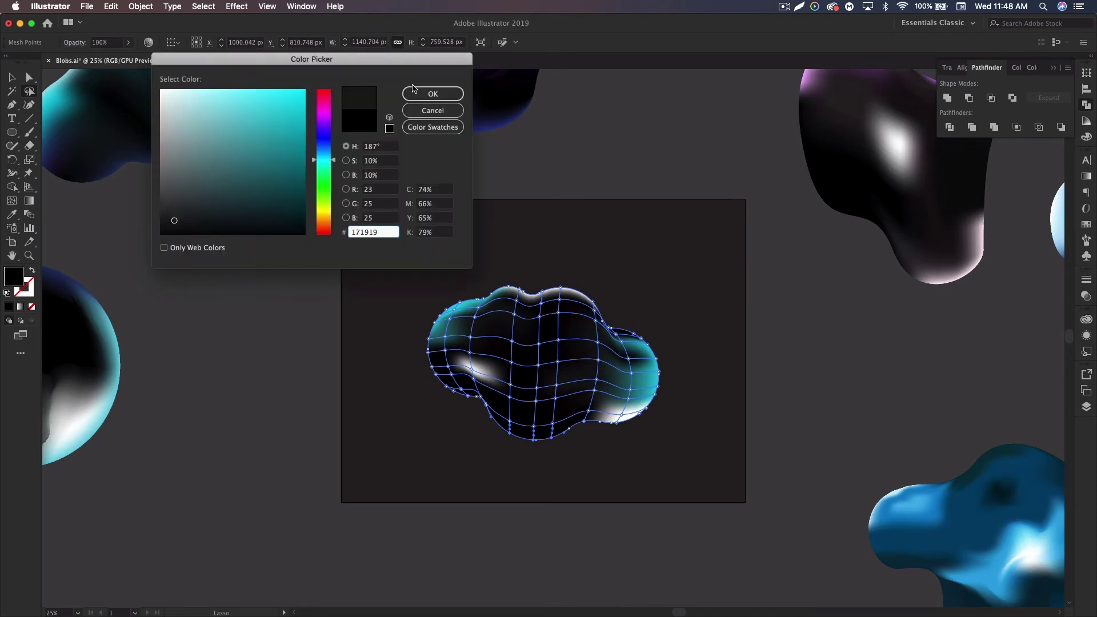
left_click(432, 94)
left_click(746, 325, "super")
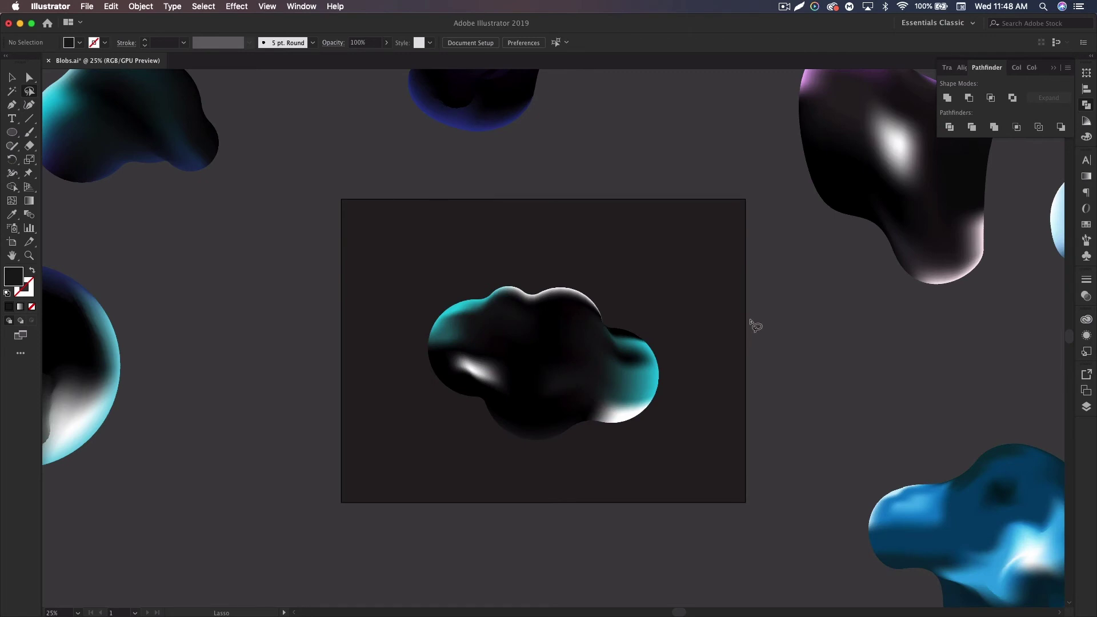
Step: Lasso the mesh points inside the blob's right lobe, color them black, and deselect the blob
left_click(621, 370, "super")
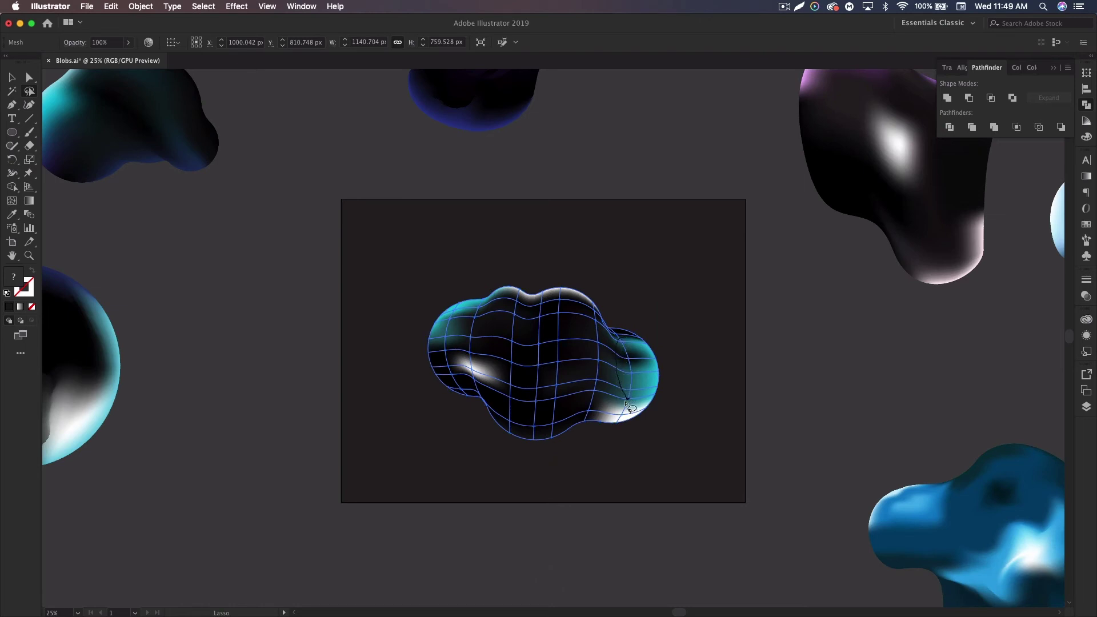
left_click_drag(633, 346, 631, 343)
double_click(19, 280)
left_click_drag(179, 227, 152, 240)
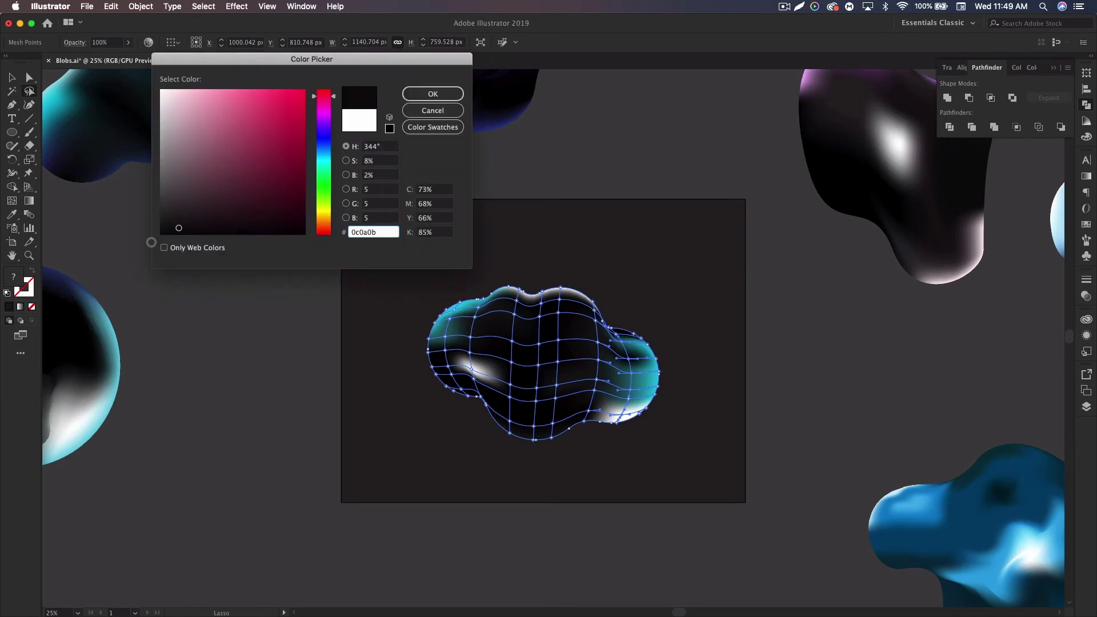
left_click(441, 94)
left_click(744, 356, "super")
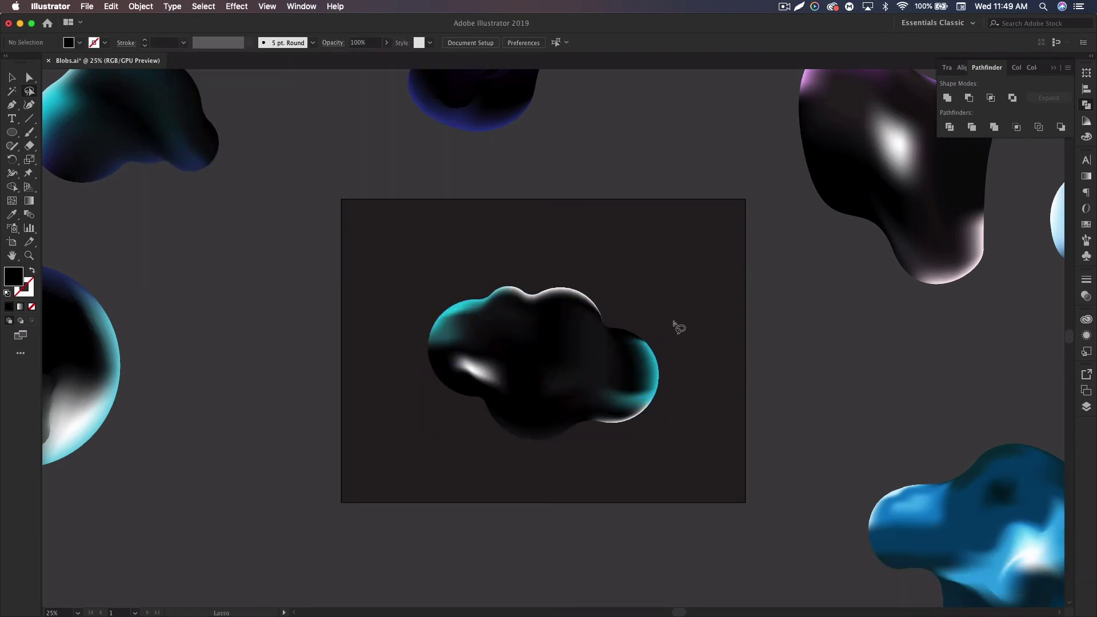
Step: Lasso the mesh points in the blob's center, color them black with hue 193°, and deselect the blob
left_click(597, 340, "super")
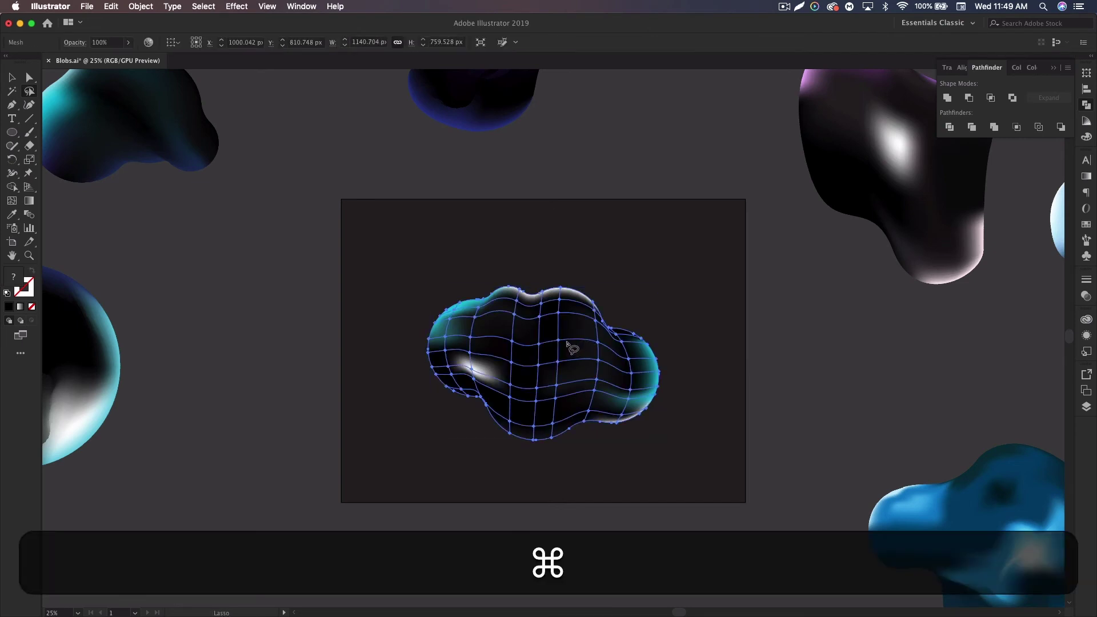
mouse_move(563, 320)
left_mouse_down()
mouse_move(516, 316)
mouse_move(513, 407)
left_mouse_up()
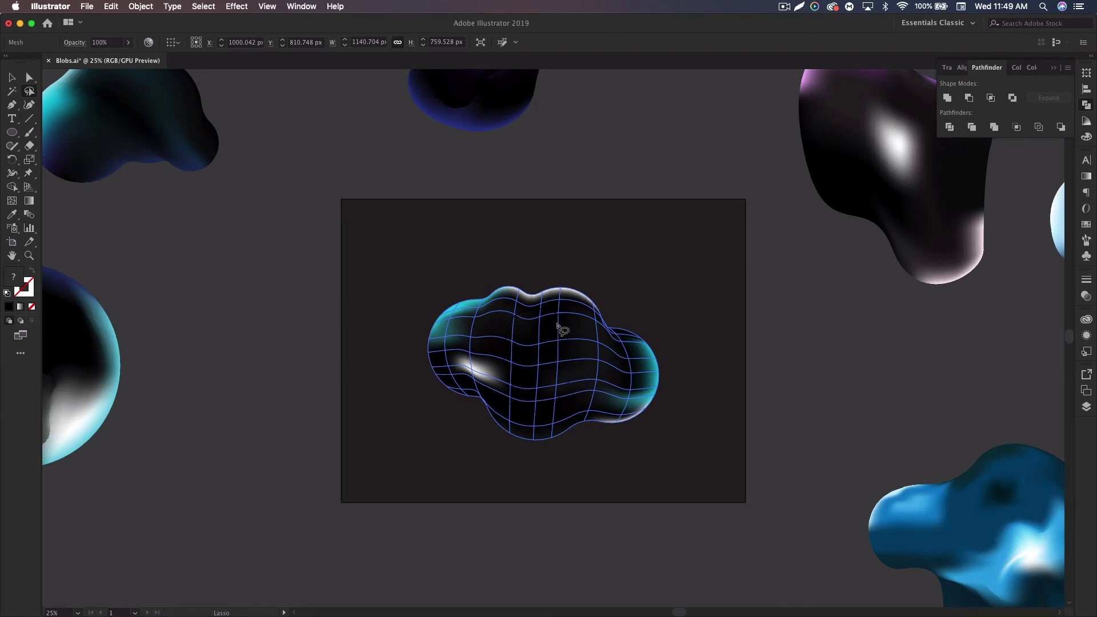
left_click_drag(522, 314, 522, 315)
double_click(20, 281)
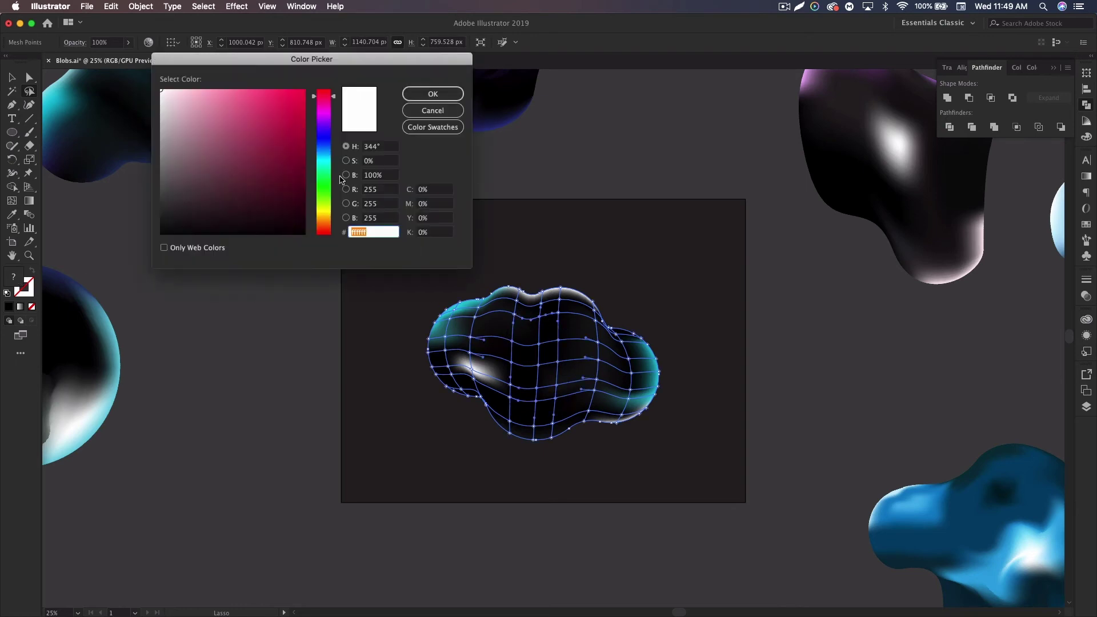
left_click(317, 156)
left_click_drag(227, 201, 169, 233)
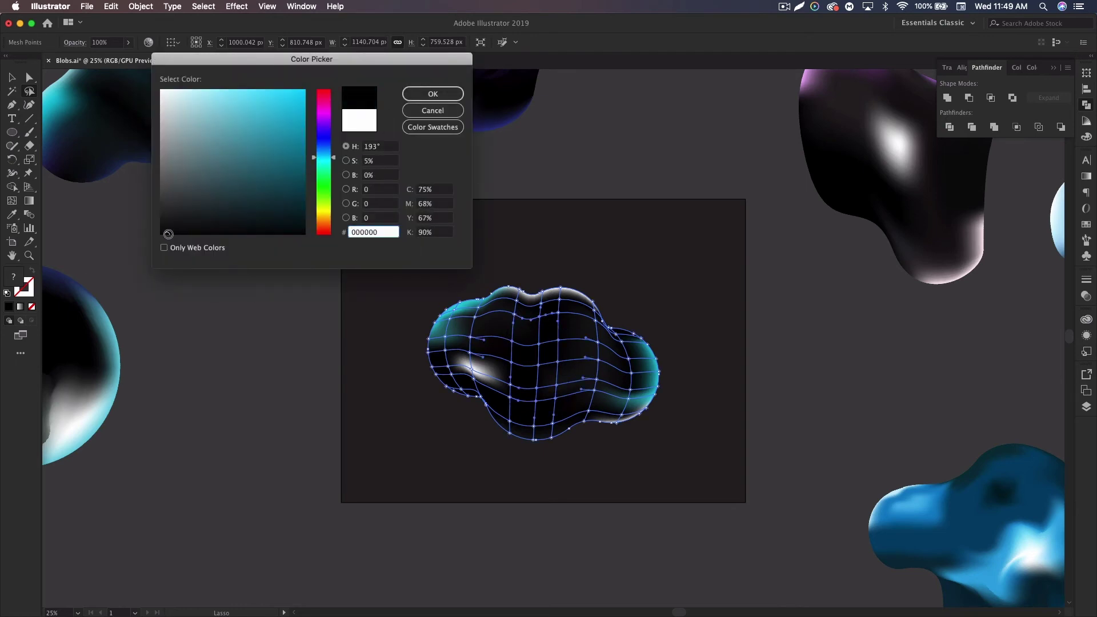
left_click(446, 93)
left_click(719, 289, "super")
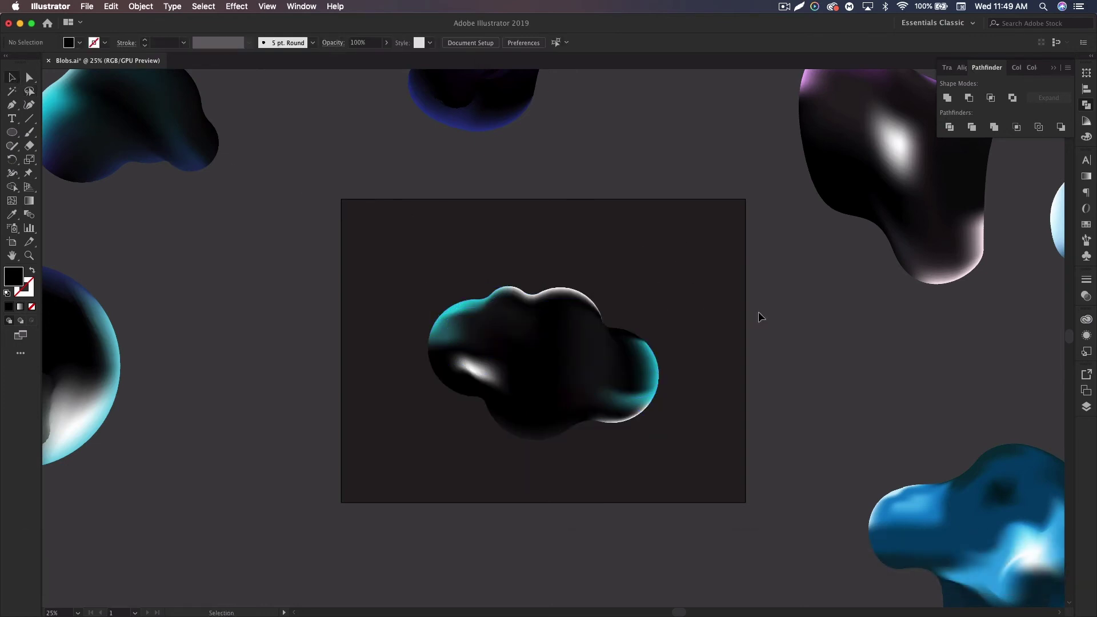
Step: Move the blob toward the lower right of the artboard
key("super+minus")
key("super+minus")
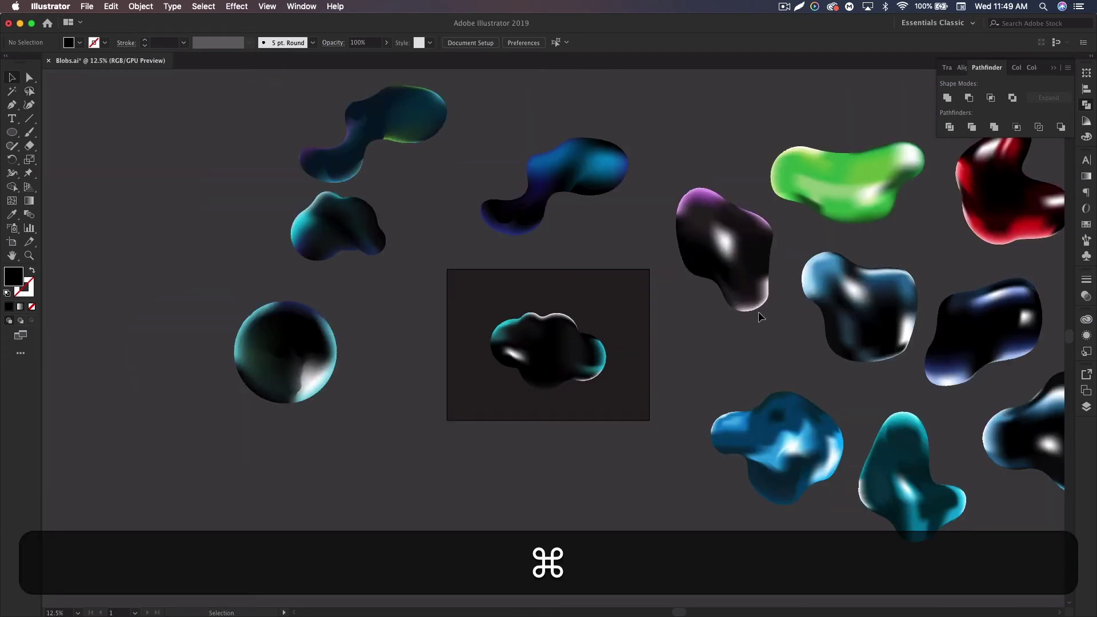
left_click_drag(572, 356, 597, 371)
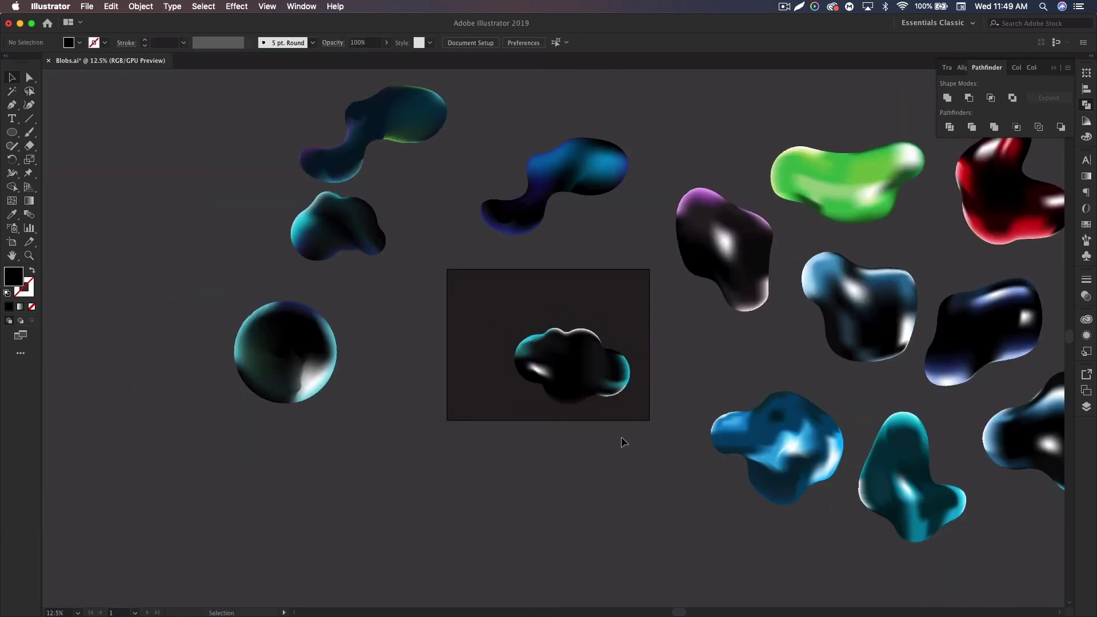
Step: Lasso the white mesh points along the blob's upper-right edge, color them black, and deselect the blob
left_click(585, 335)
left_click(30, 91)
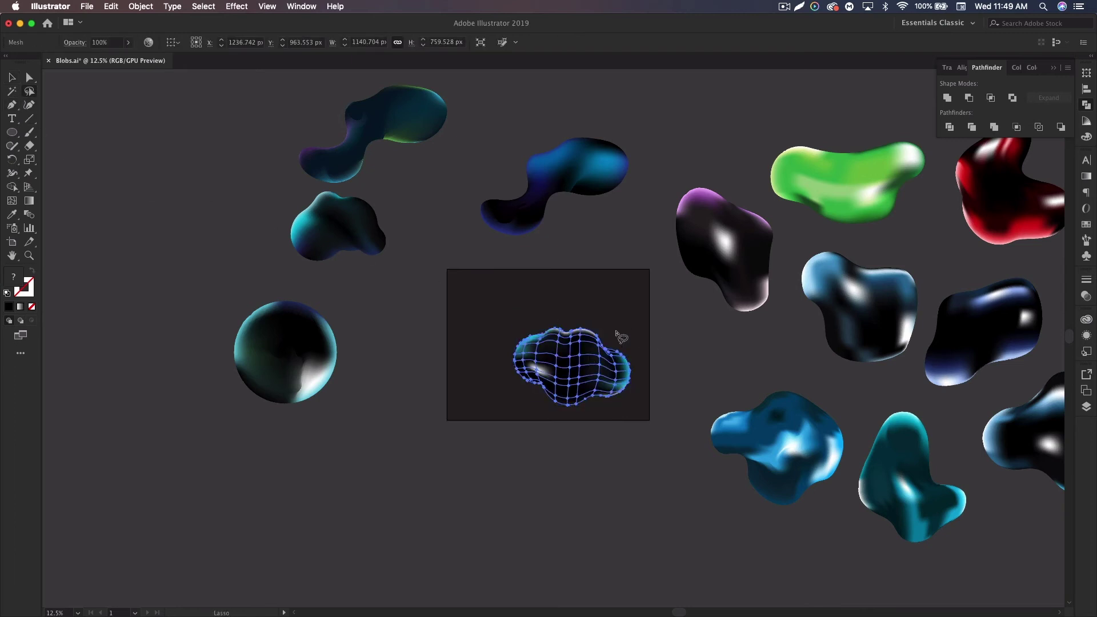
left_click_drag(598, 342, 606, 335)
double_click(19, 280)
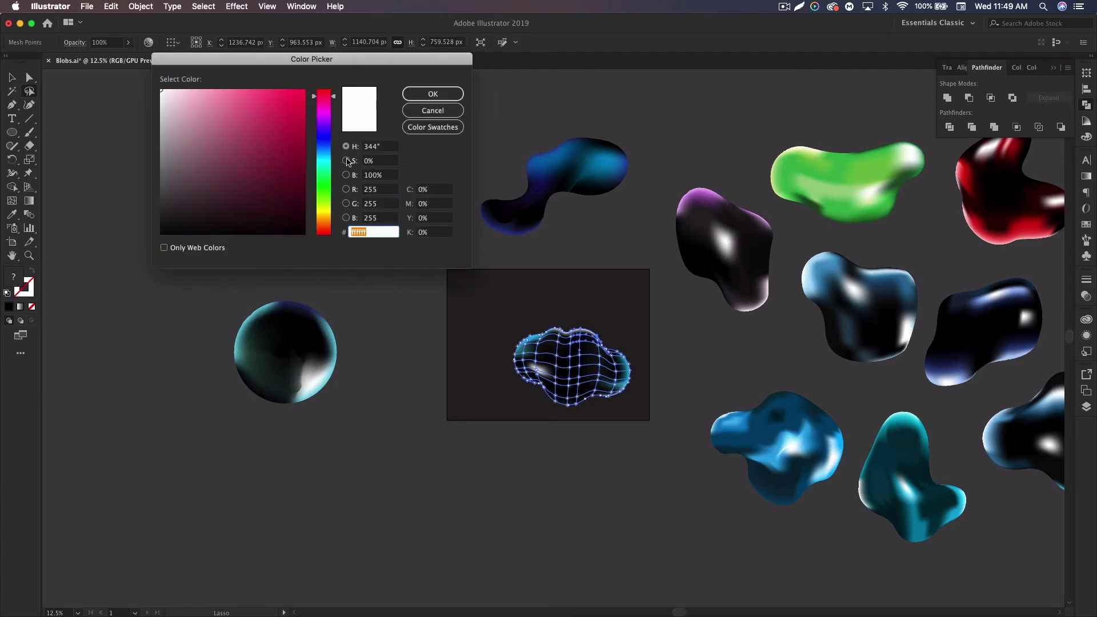
left_click(171, 228)
left_click_drag(179, 228, 166, 235)
left_click(432, 94)
left_click(617, 290, "super")
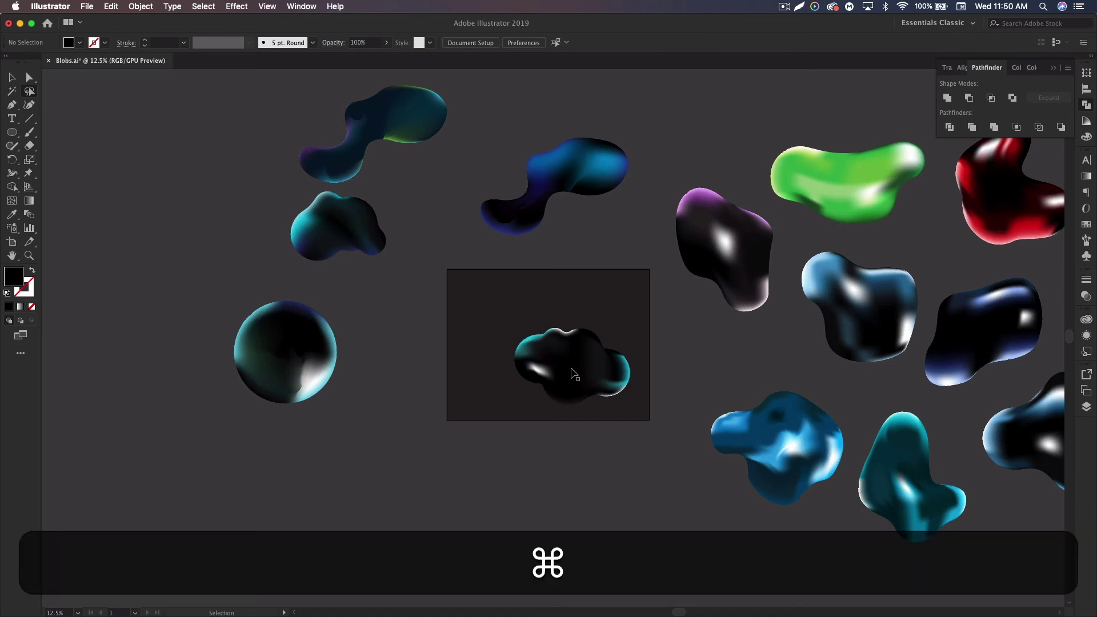
Step: Move the blob down across the artboard's lower edge and place a duplicate of it above, on the artboard
key("super+equal")
key("super+equal")
key("super+equal")
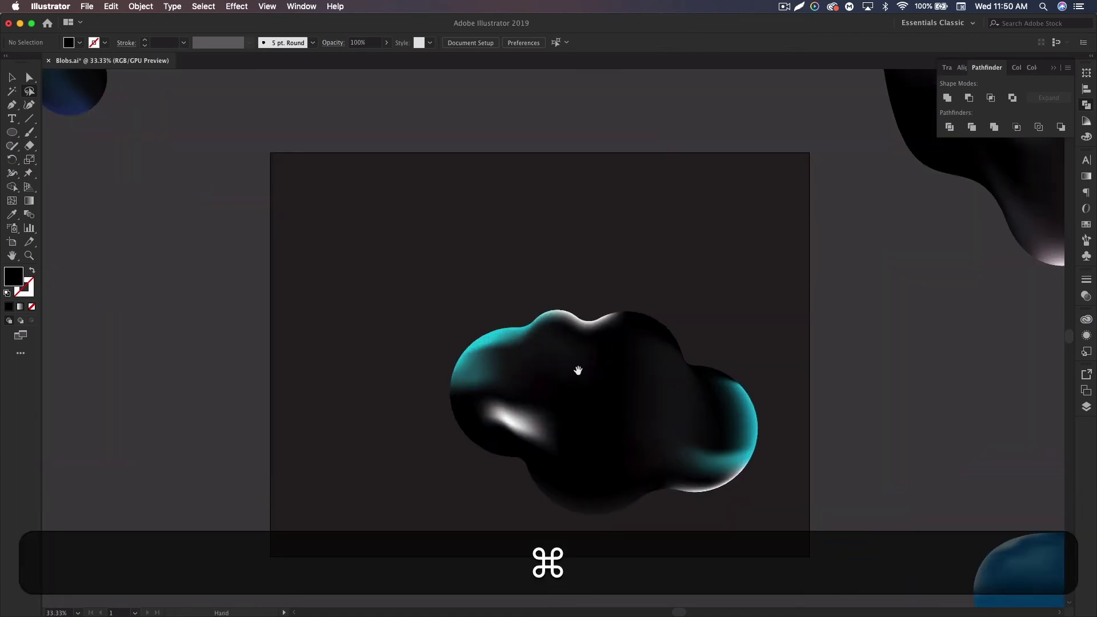
left_click_drag(673, 311, 629, 248)
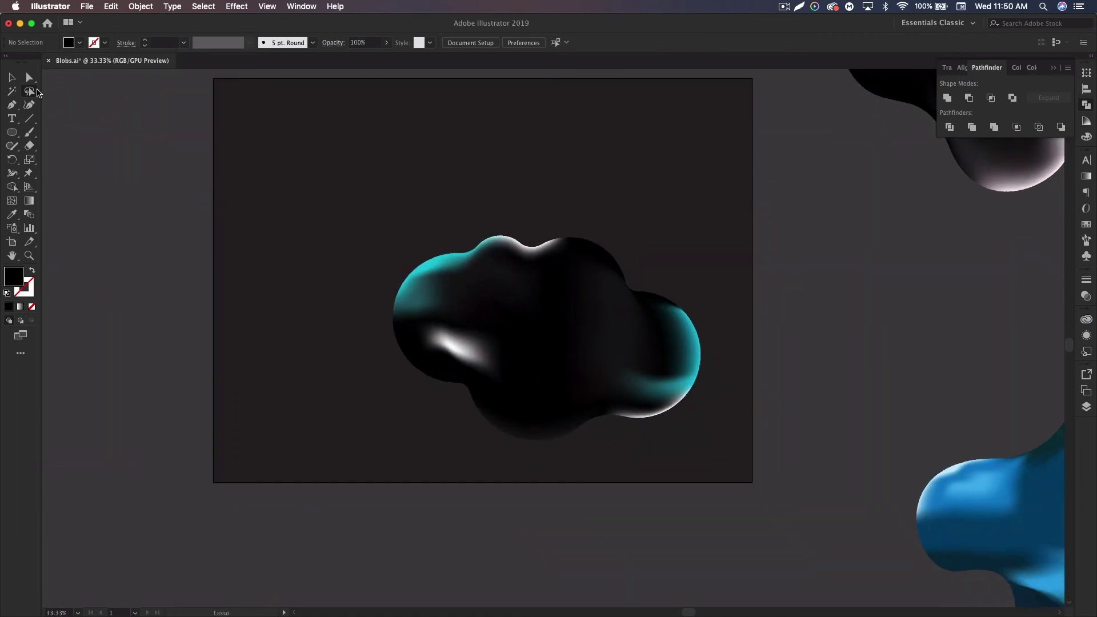
left_click_drag(542, 333, 478, 526)
key("alt")
left_click_drag(340, 300, 370, 277)
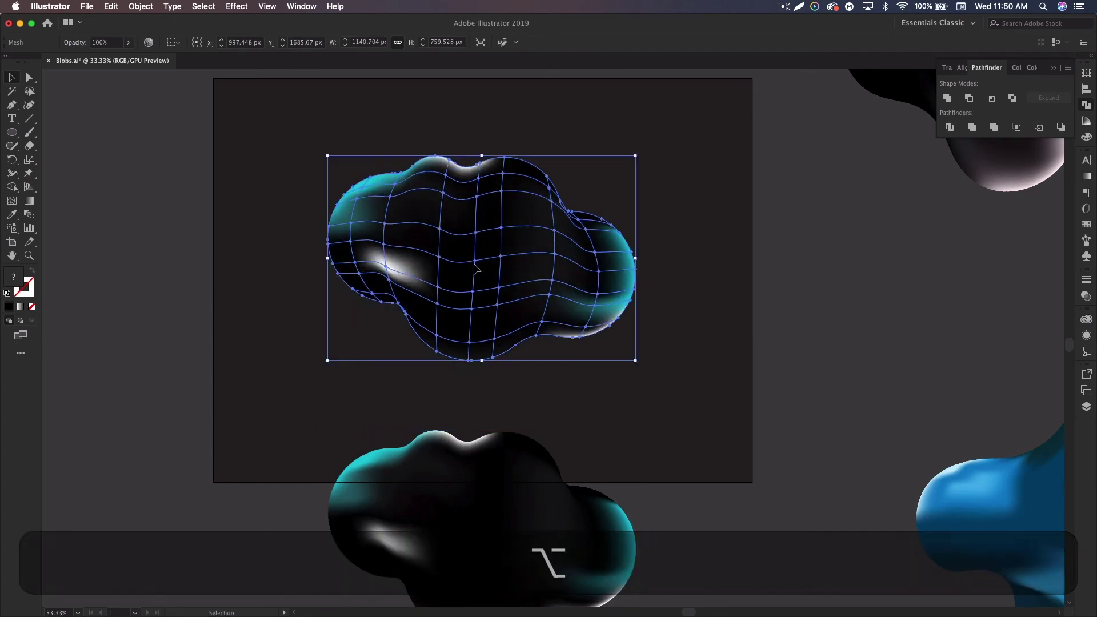
Step: Activate the Twirl tool and set its brush to 300 px wide and 300 px high
left_click(13, 175)
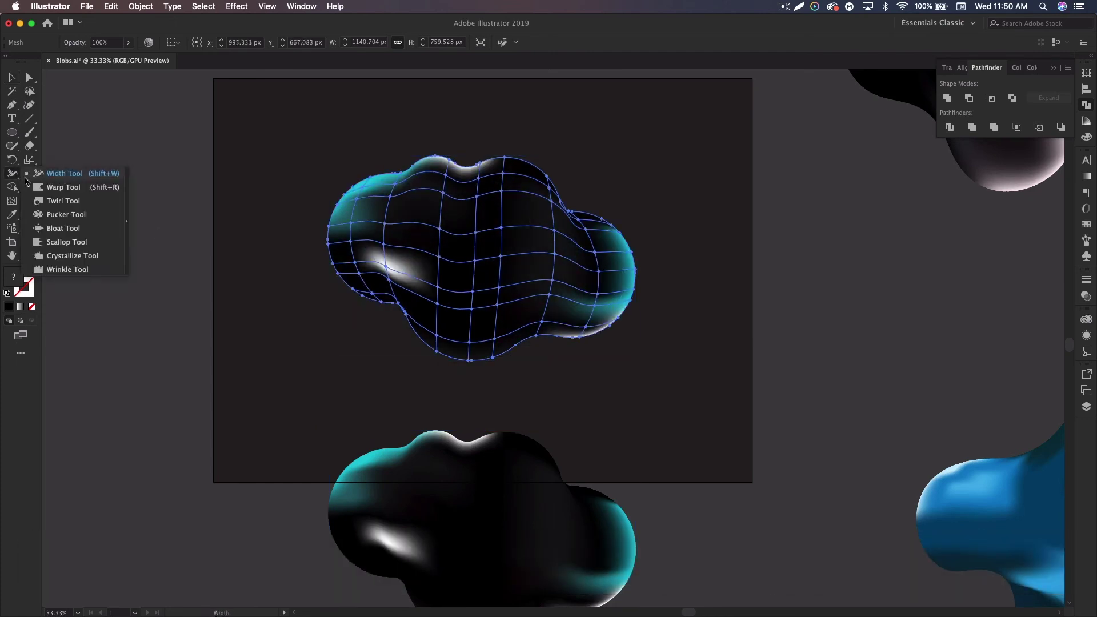
left_click(63, 207)
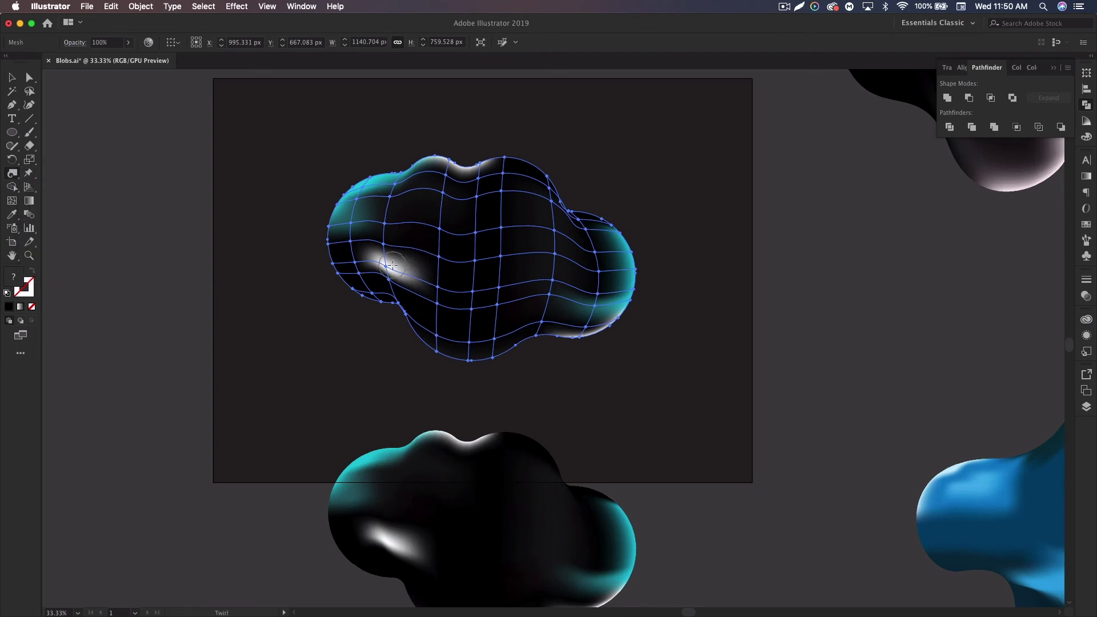
key("Return")
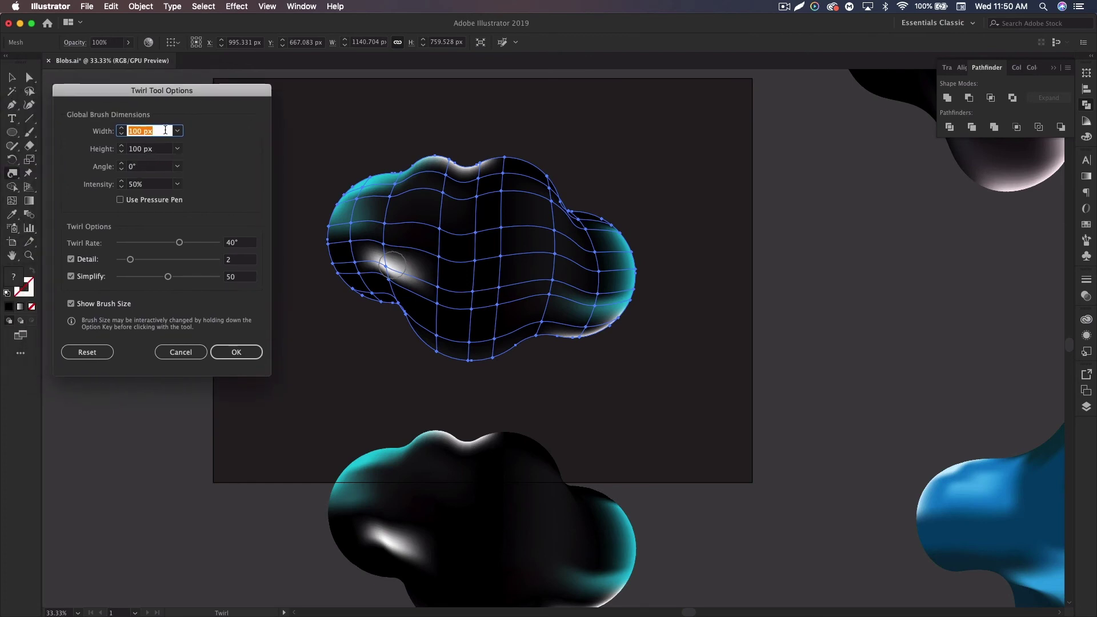
left_click(179, 132)
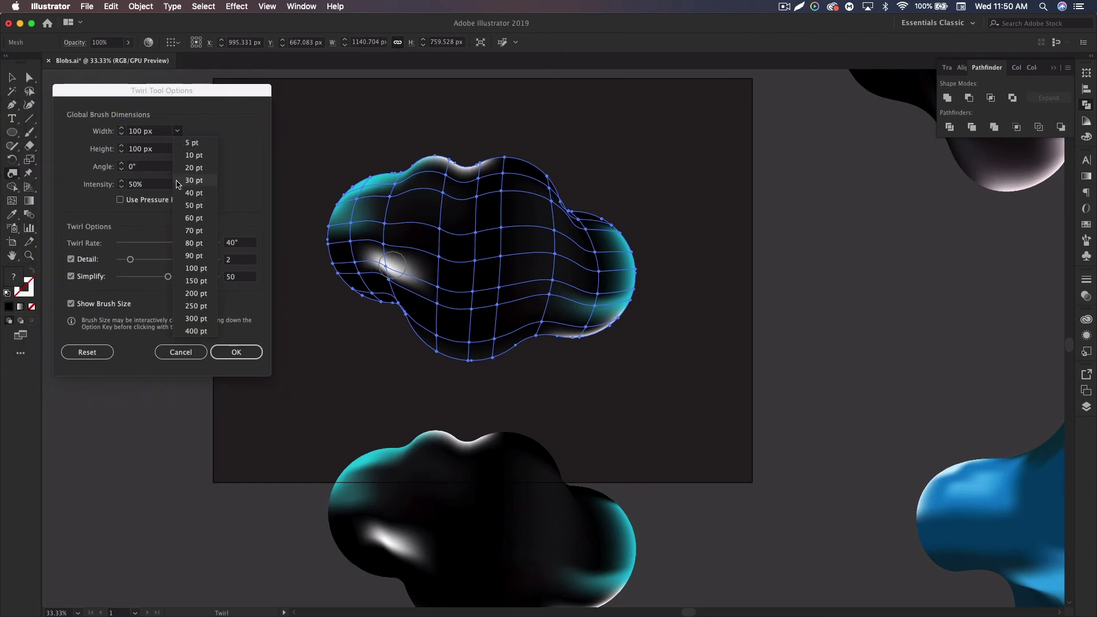
left_click(207, 319)
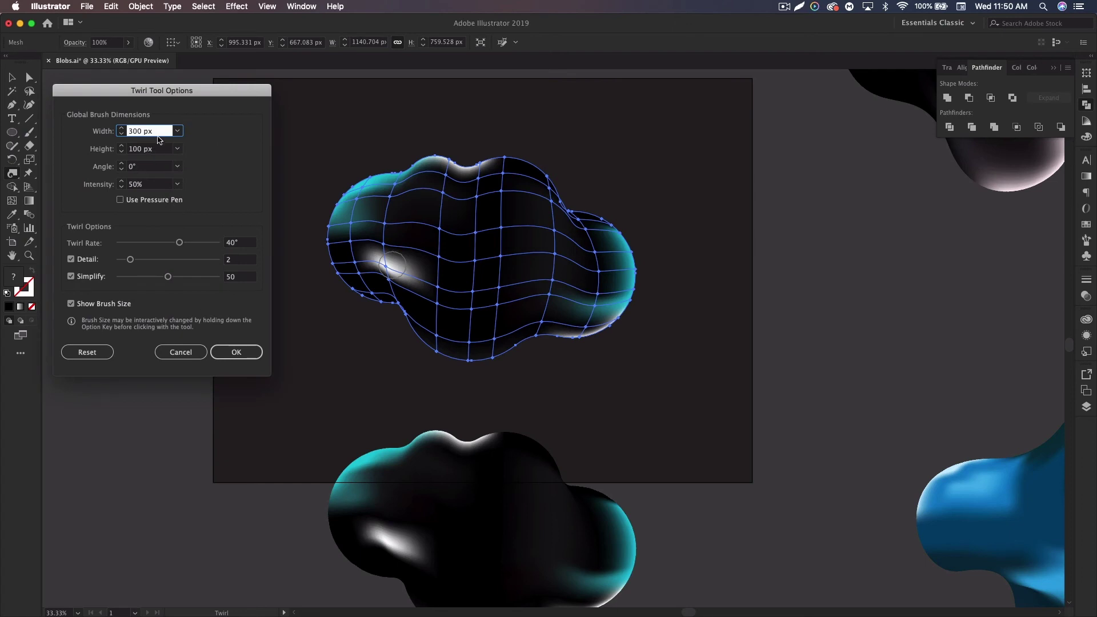
left_click(178, 151)
left_click(206, 336)
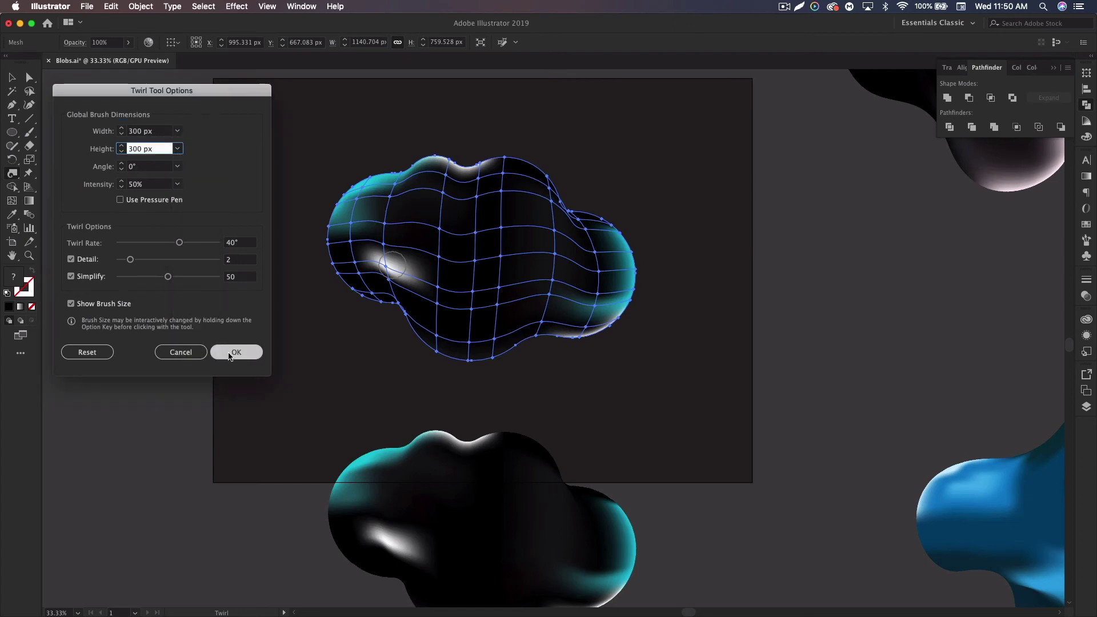
left_click(236, 352)
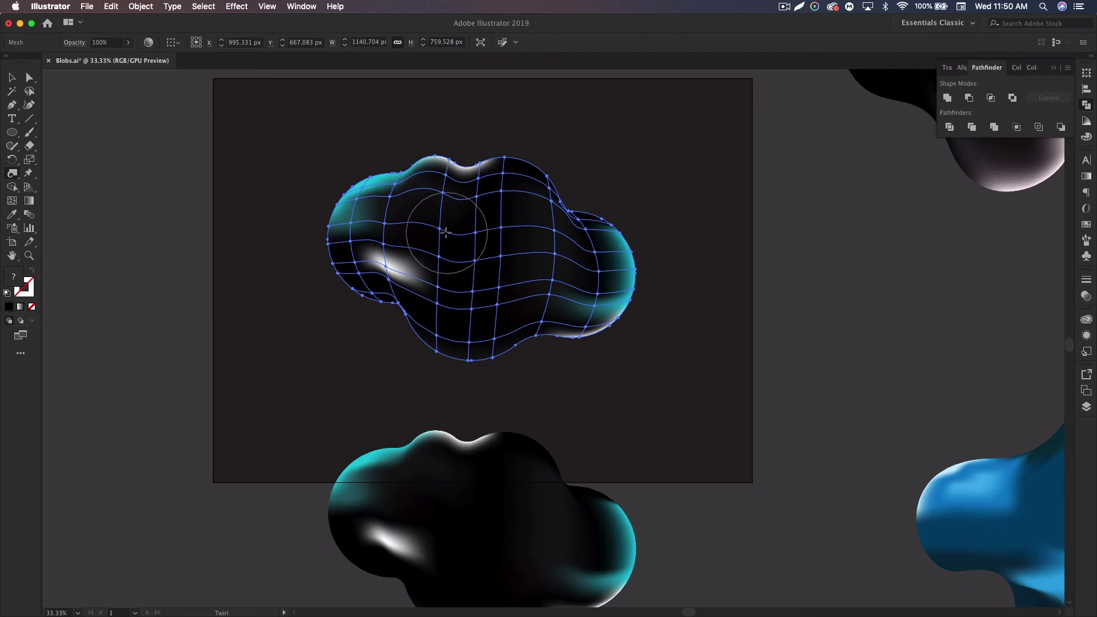
Step: Try one twirl near the upper blob's center and undo it, twirl lightly from the white highlight to the lower right, and deselect
left_click_drag(443, 230, 444, 230)
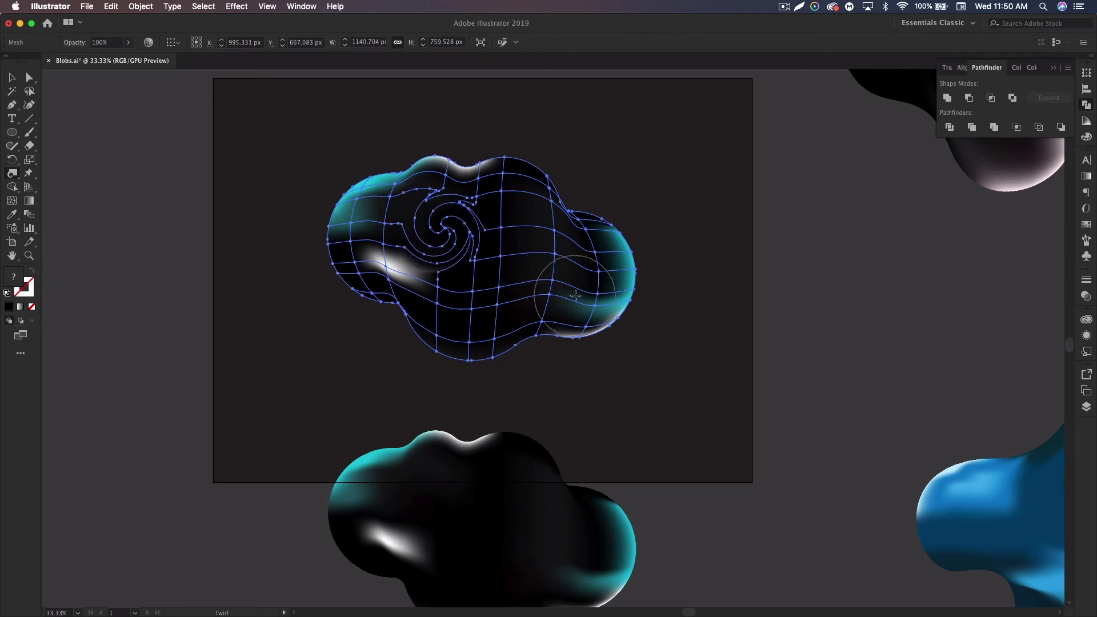
key("super+z")
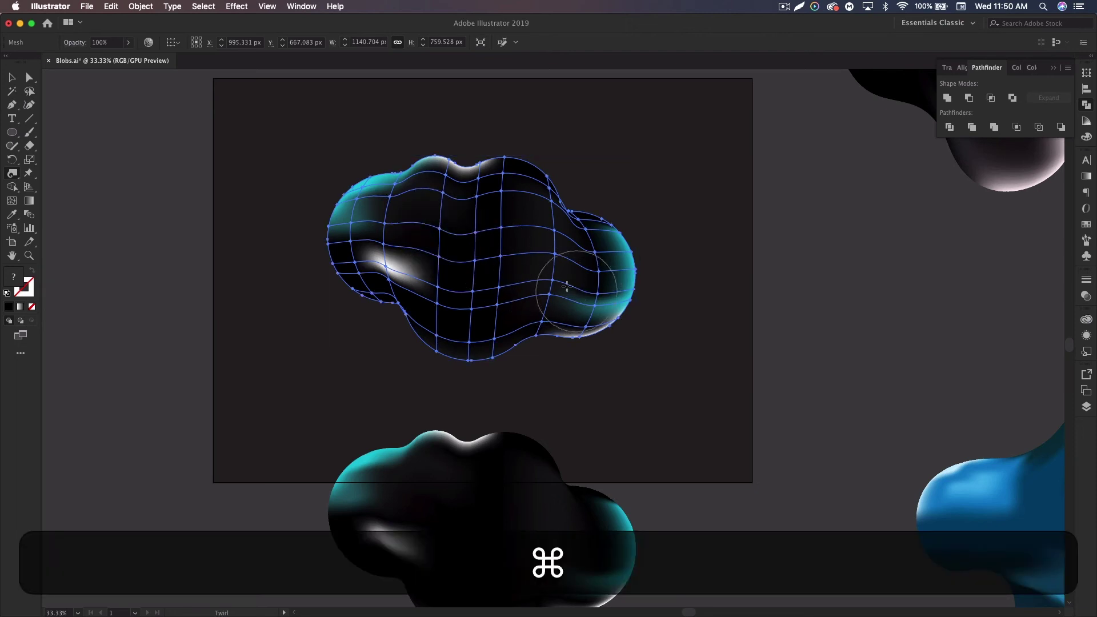
mouse_move(386, 228)
left_mouse_down()
mouse_move(441, 257)
mouse_move(563, 290)
mouse_move(440, 280)
mouse_move(532, 312)
left_mouse_up()
key("super+z")
key("super+shift+a")
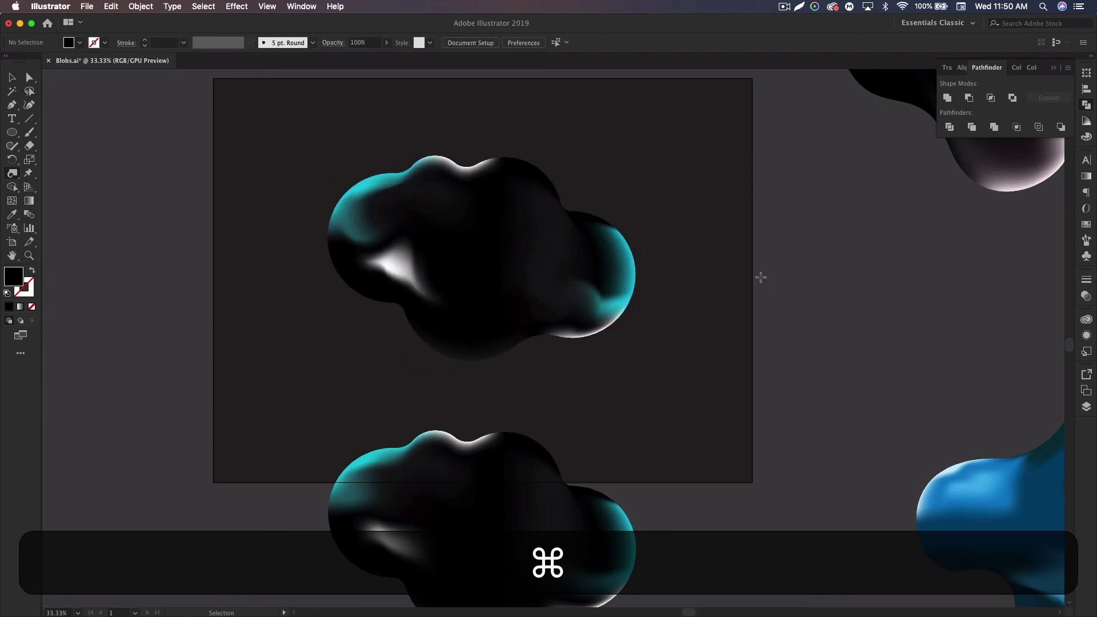
Step: Select the upper blob, twirl the mesh slightly around its center, and deselect it
left_click(519, 277, "super")
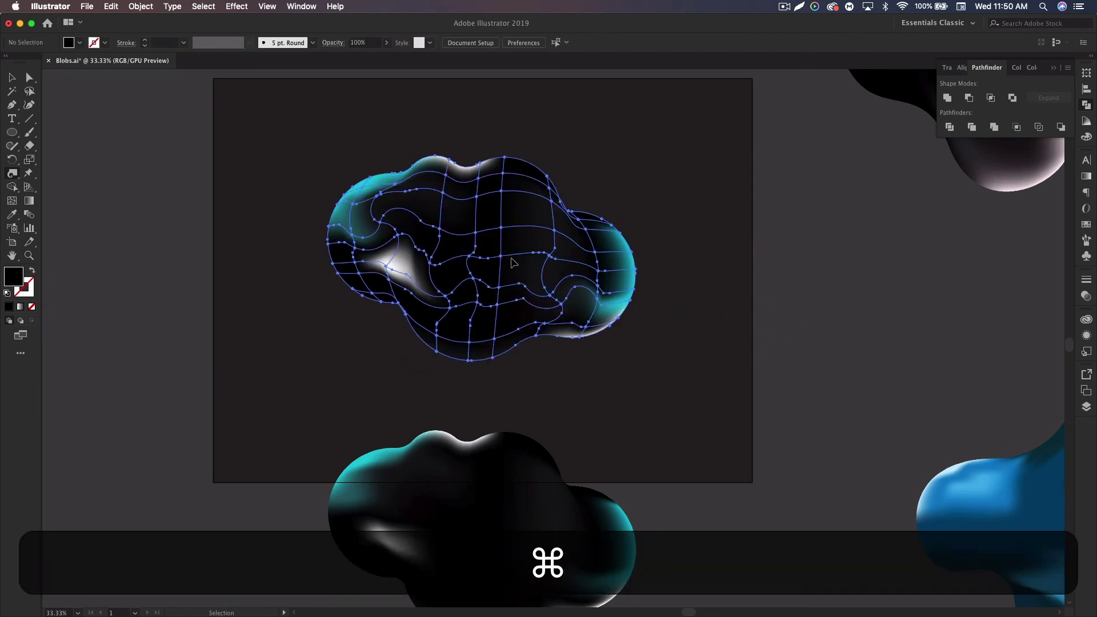
left_click_drag(502, 245, 509, 235)
key("super+z")
key("super+shift+a")
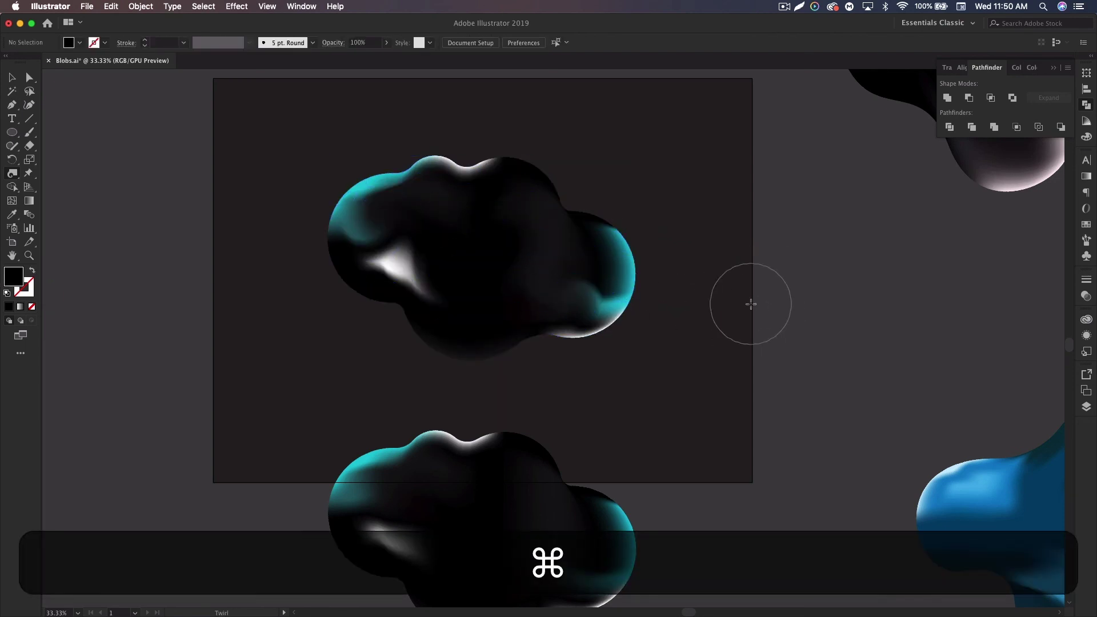
Step: Twirl the cyan outer edge of the upper blob's right lobe into a curved notch and deselect the blob
left_click(629, 285, "super")
left_click_drag(629, 286, 700, 318)
left_click(709, 320, "super")
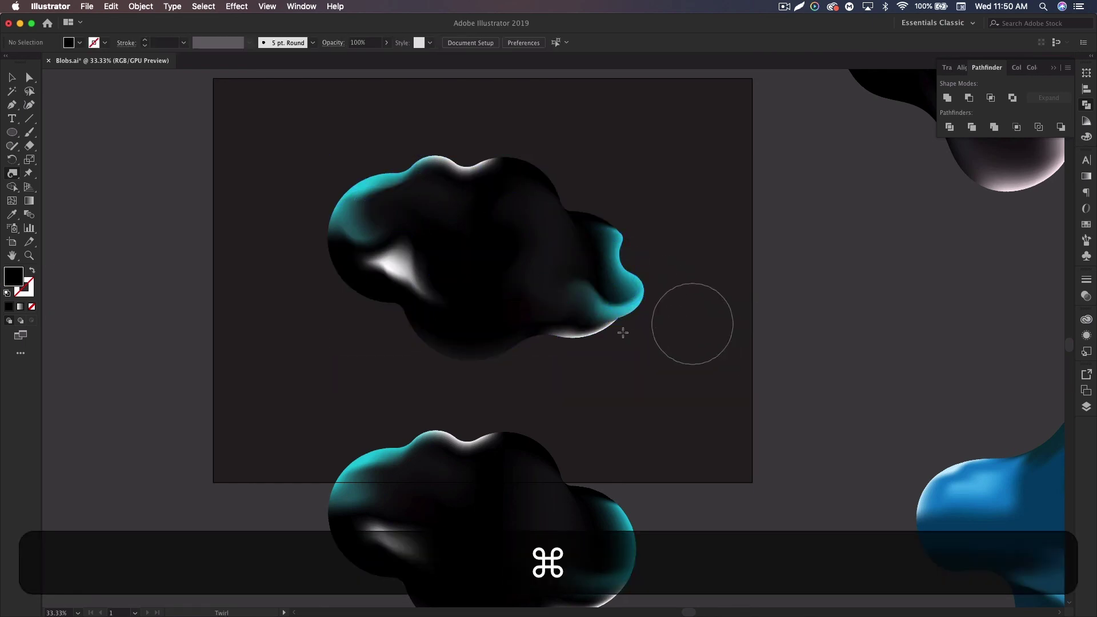
Step: Try twirling the upper blob's left edge and undo the distortion
left_click(429, 277, "super")
left_click_drag(342, 246, 345, 252)
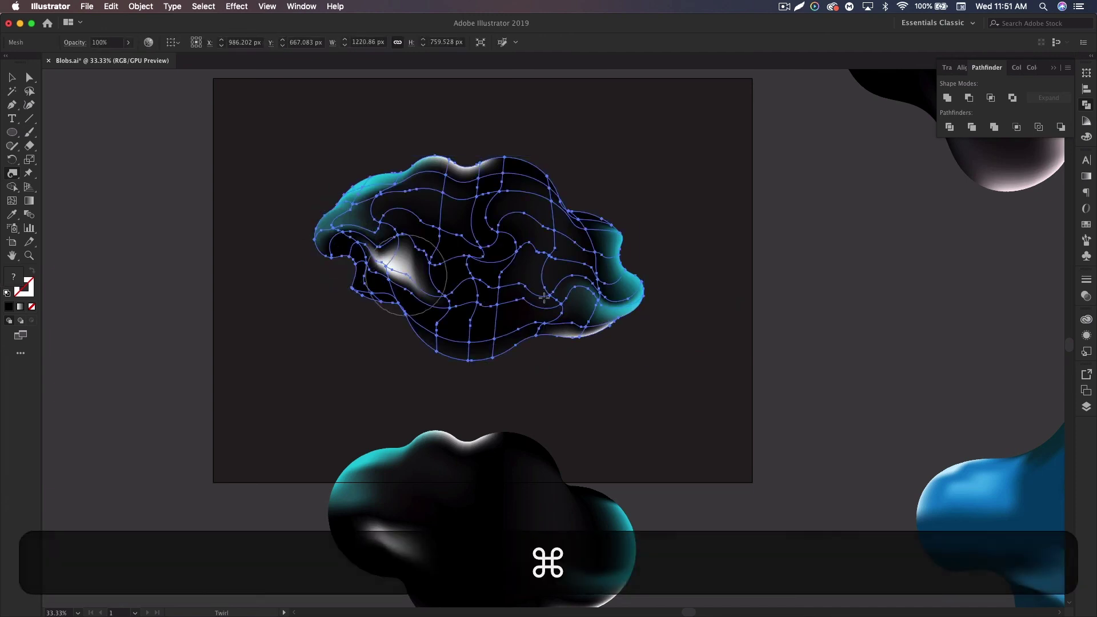
left_click(781, 317, "super")
key("super+z")
key("super+z")
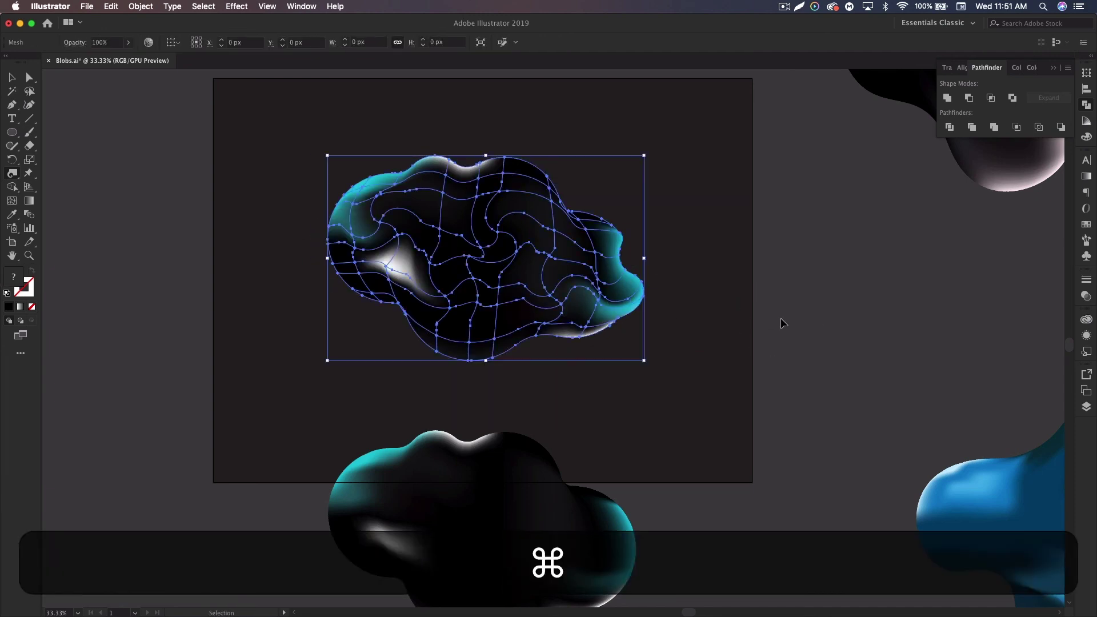
Step: Reselect the upper blob, twirl its bottom edge slightly, and deselect it
left_click(779, 317, "super")
left_click(529, 281, "super")
left_click_drag(453, 362, 469, 327)
left_click(731, 394, "super")
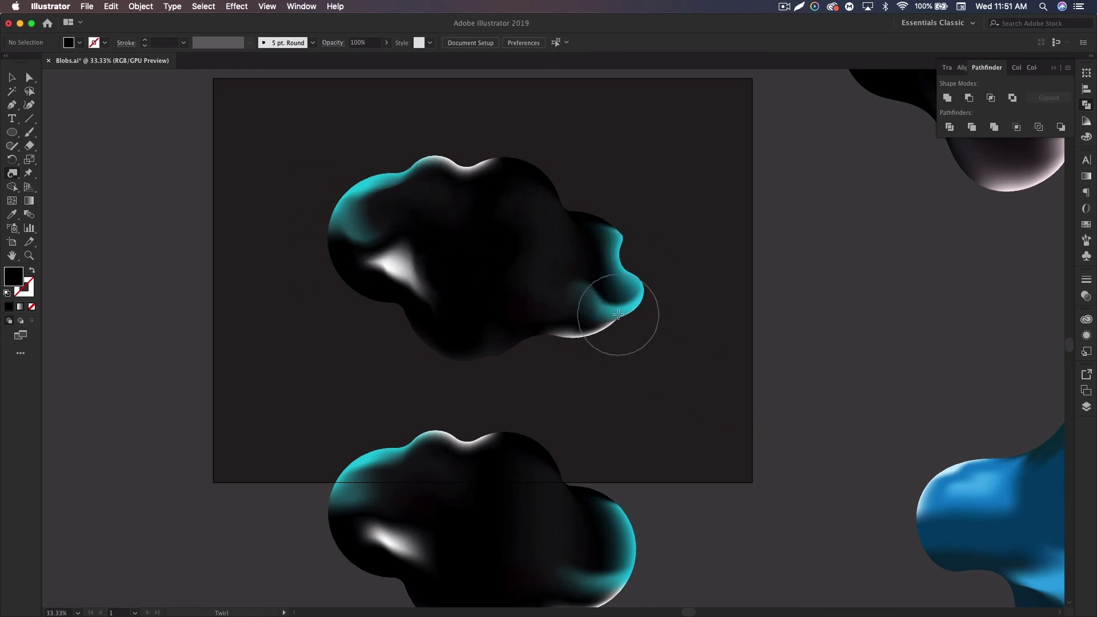
Step: Bring the lower blob fully into view and switch to the Wrinkle tool
scroll(696, 397, "down", 3)
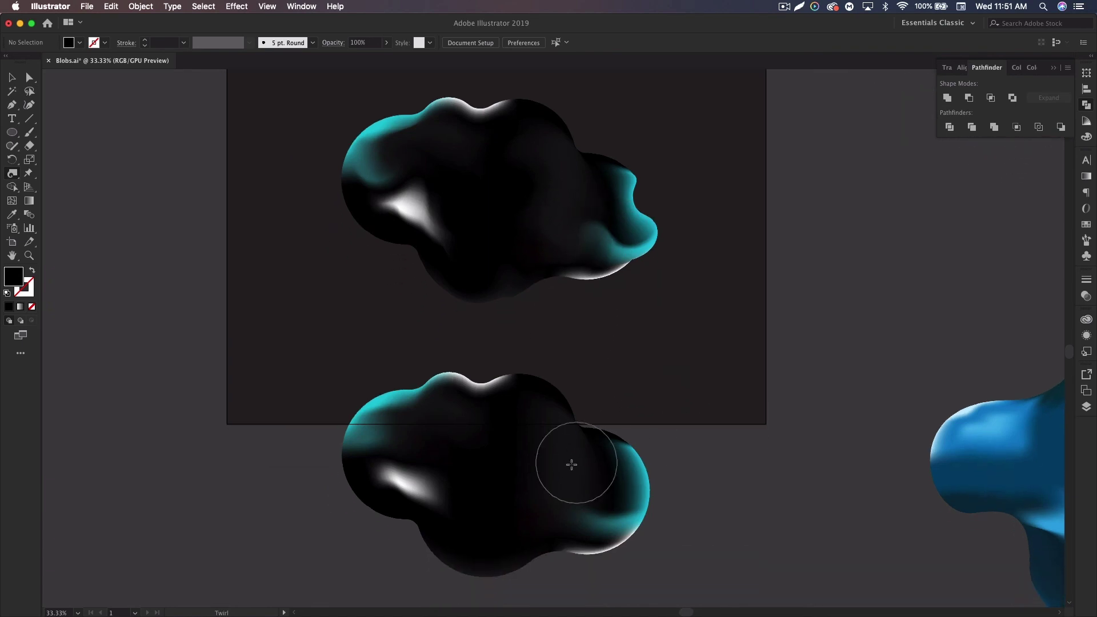
left_click(12, 177)
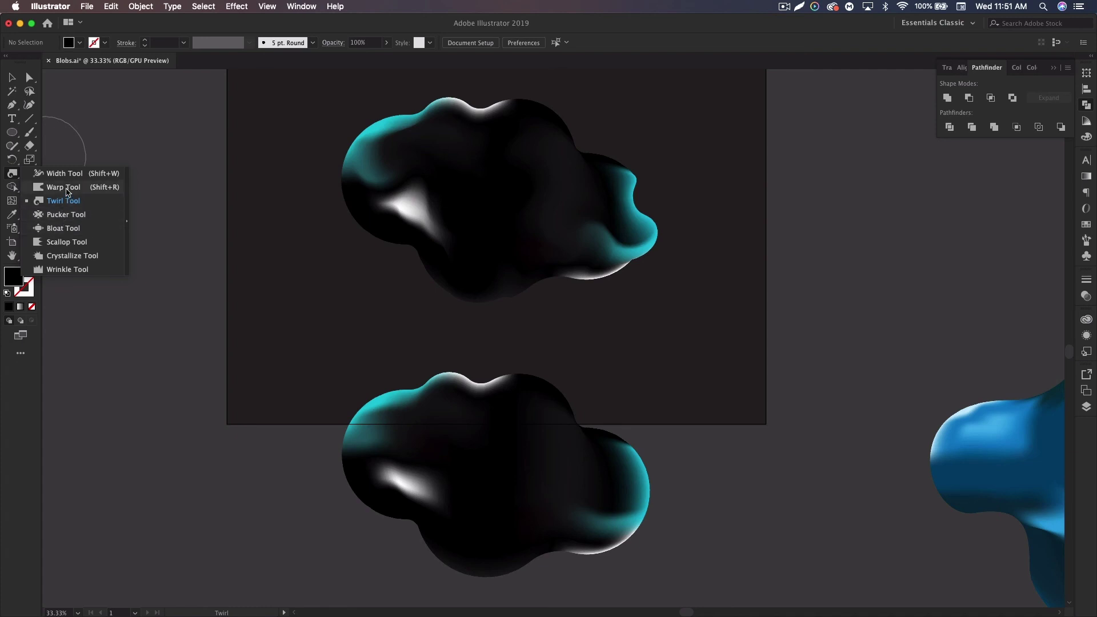
left_click(67, 268)
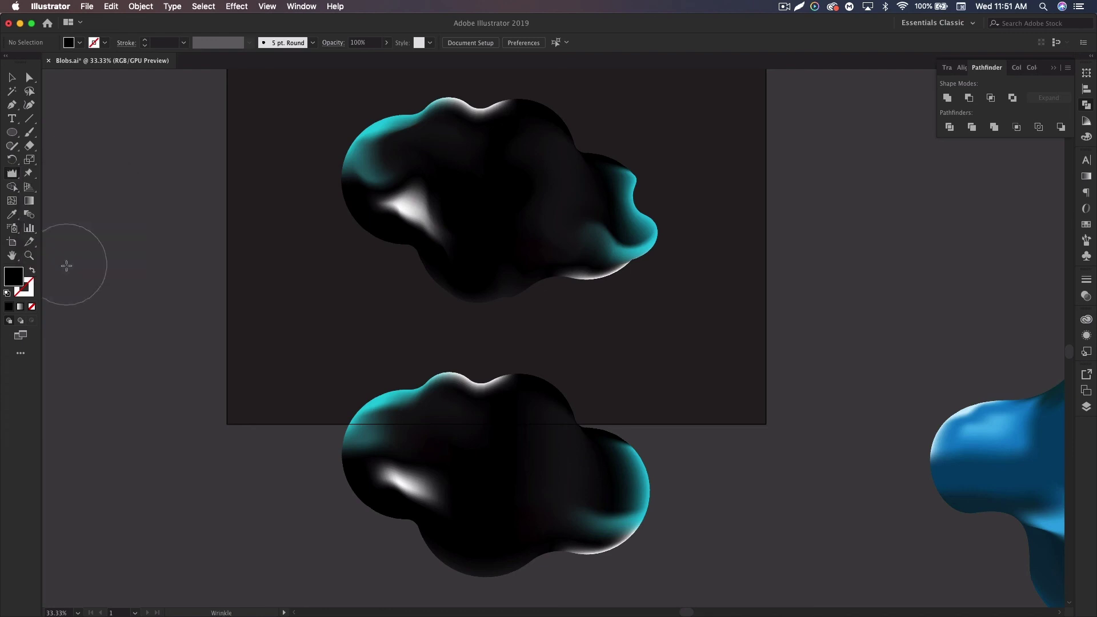
Step: Select the upper blob, try the Wrinkle tool on it, and undo the distortion
left_click(493, 204, "super")
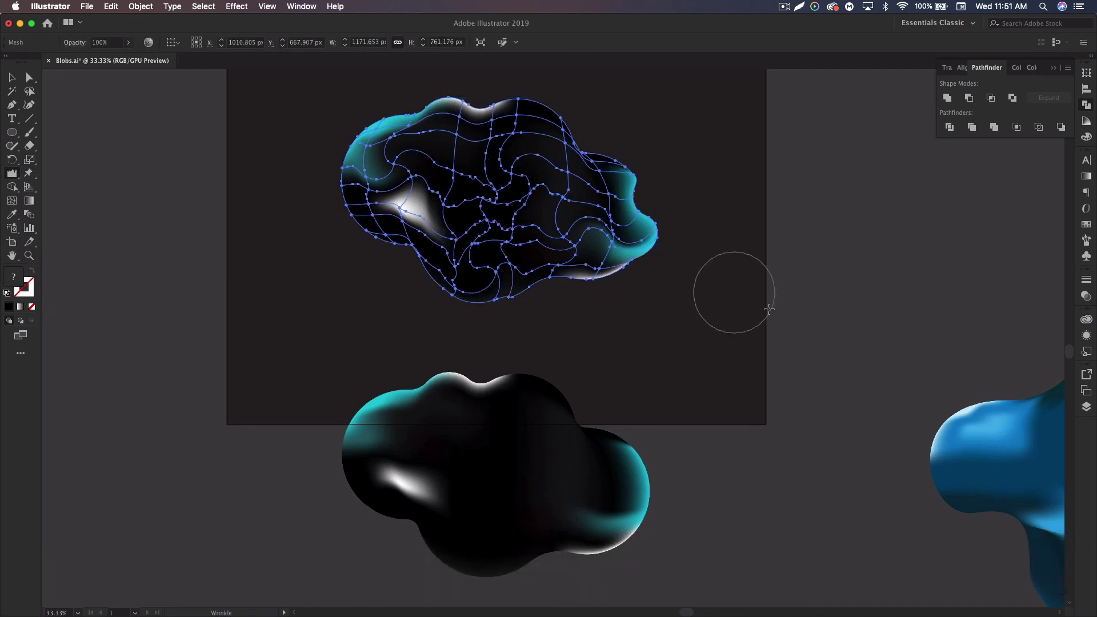
left_click(780, 315, "super")
key("super+z")
key("super+z")
key("super+z")
key("super+z")
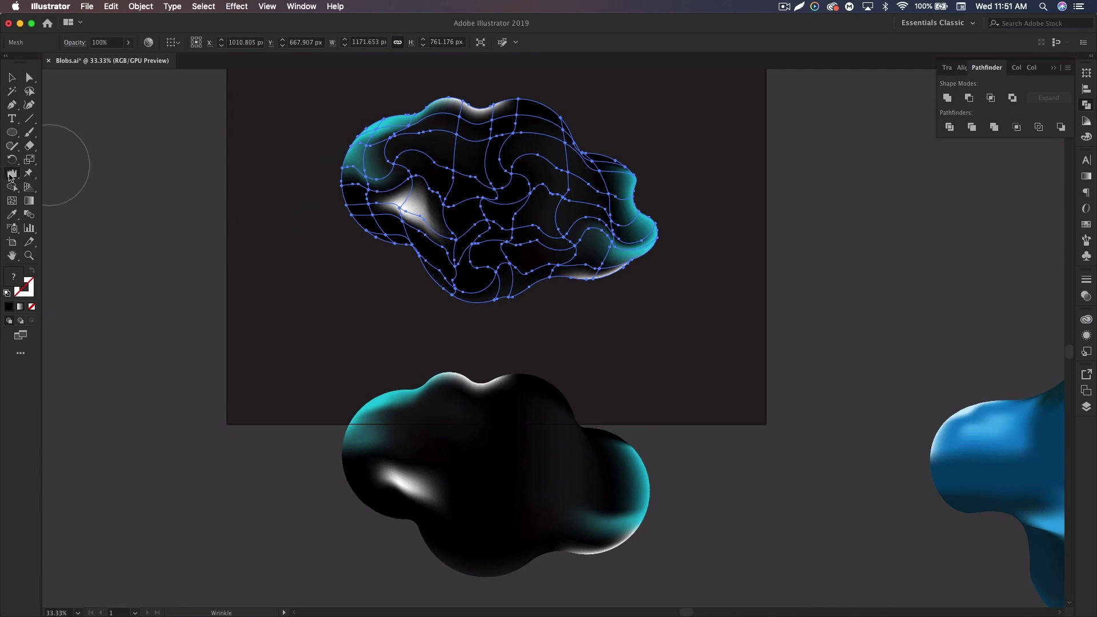
Step: Try pulling the upper blob's cyan upper-left edge outward with the Warp tool, undo the change, and deselect the blob
left_click(10, 175)
left_click(60, 189)
left_click_drag(362, 151, 331, 135)
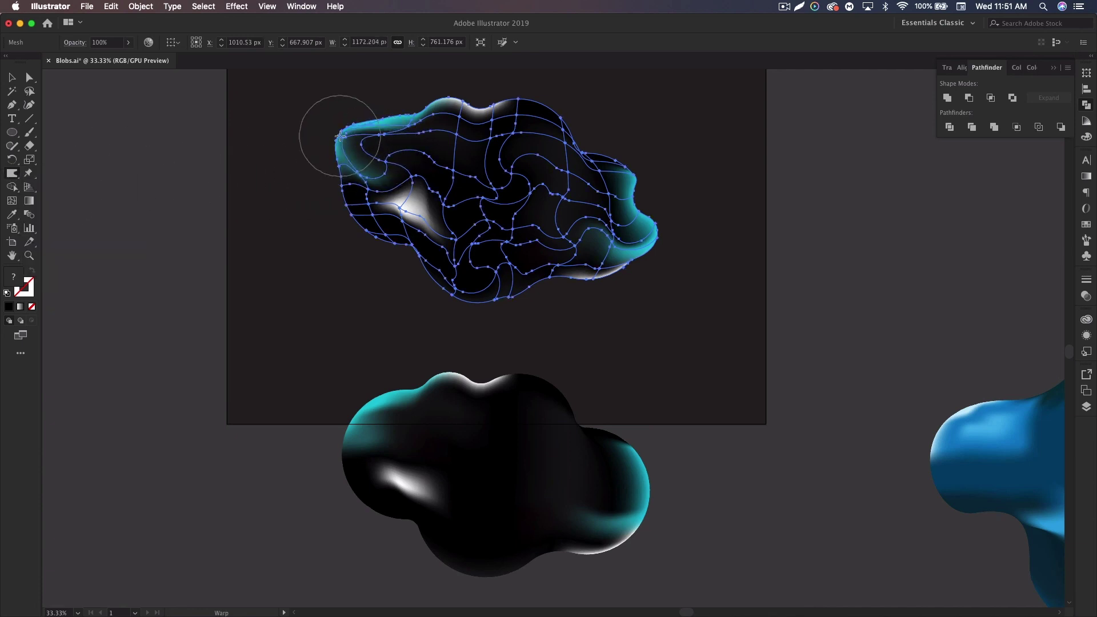
left_click(787, 320, "super")
key("super+a")
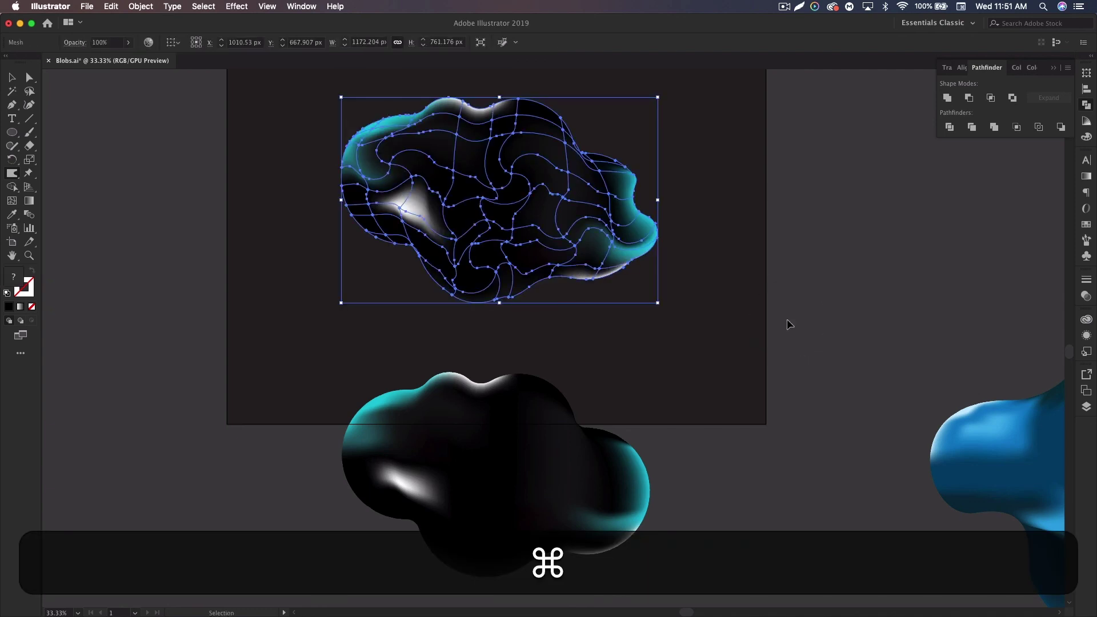
left_click(770, 307, "super")
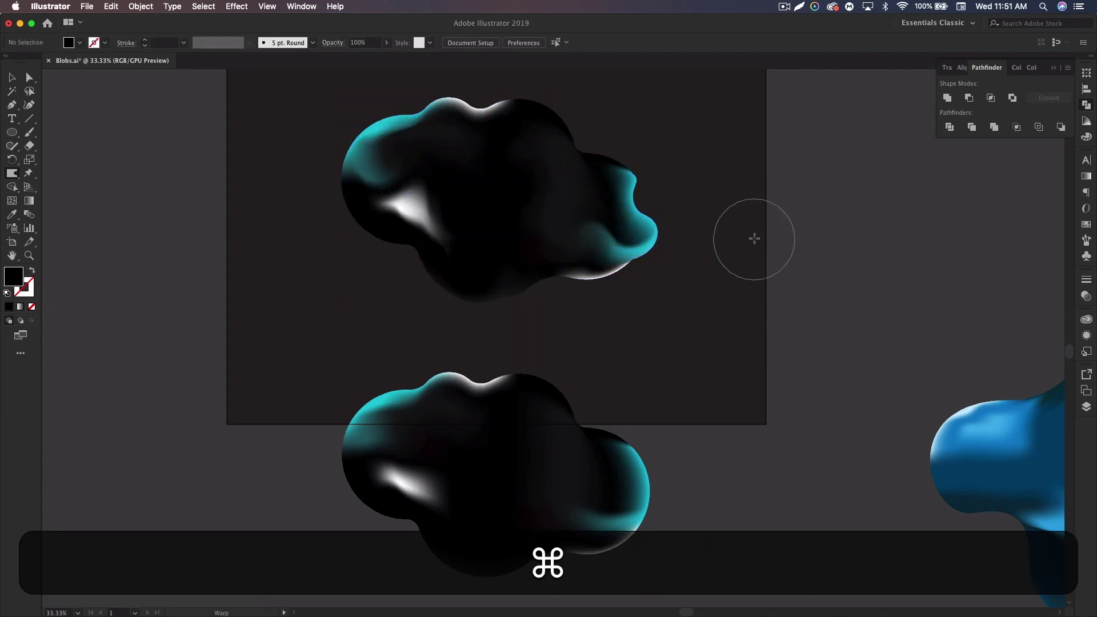
Step: Warp the upper blob's top lobe slightly upward with the Warp tool and shift the blob a little left on the artboard
scroll(749, 309, "up", 5)
left_click(519, 267, "super")
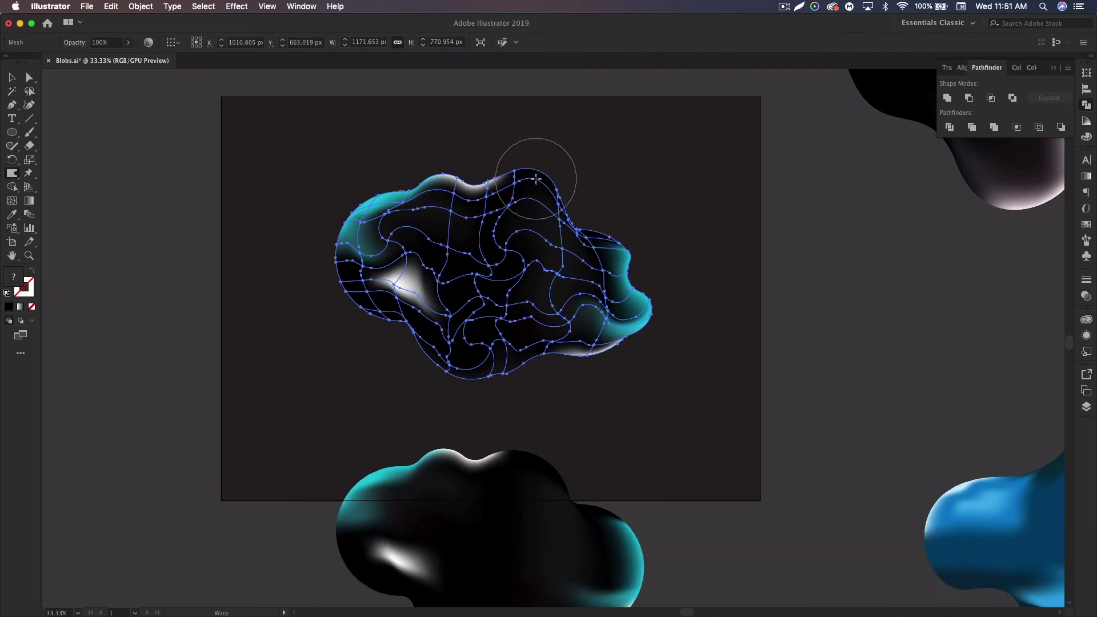
left_click(724, 279, "super")
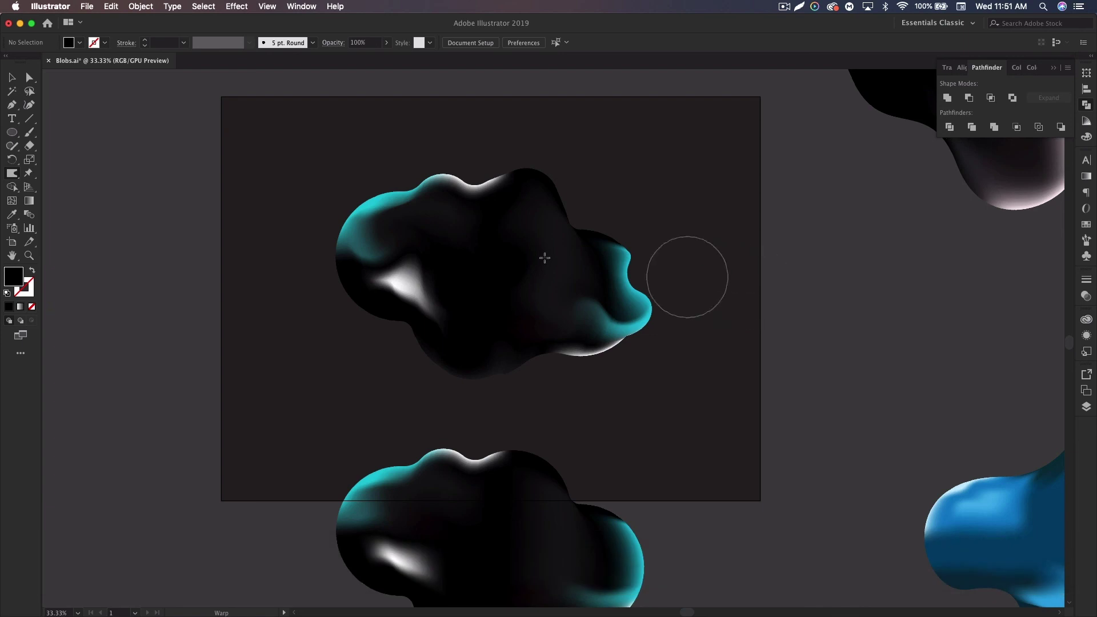
left_click_drag(537, 259, 517, 256)
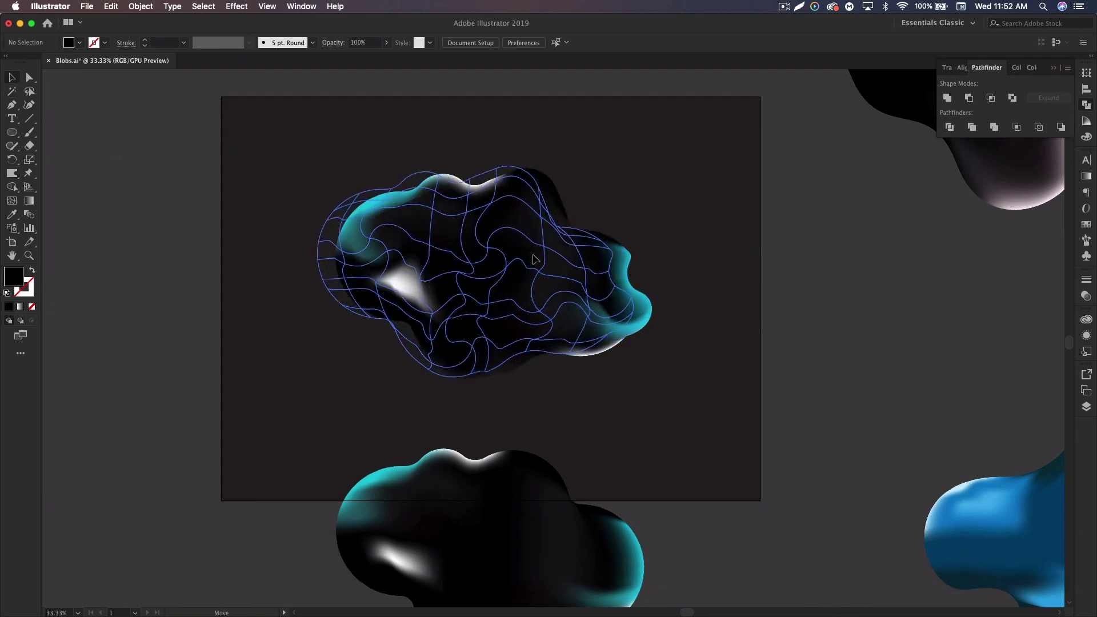
left_click(676, 248)
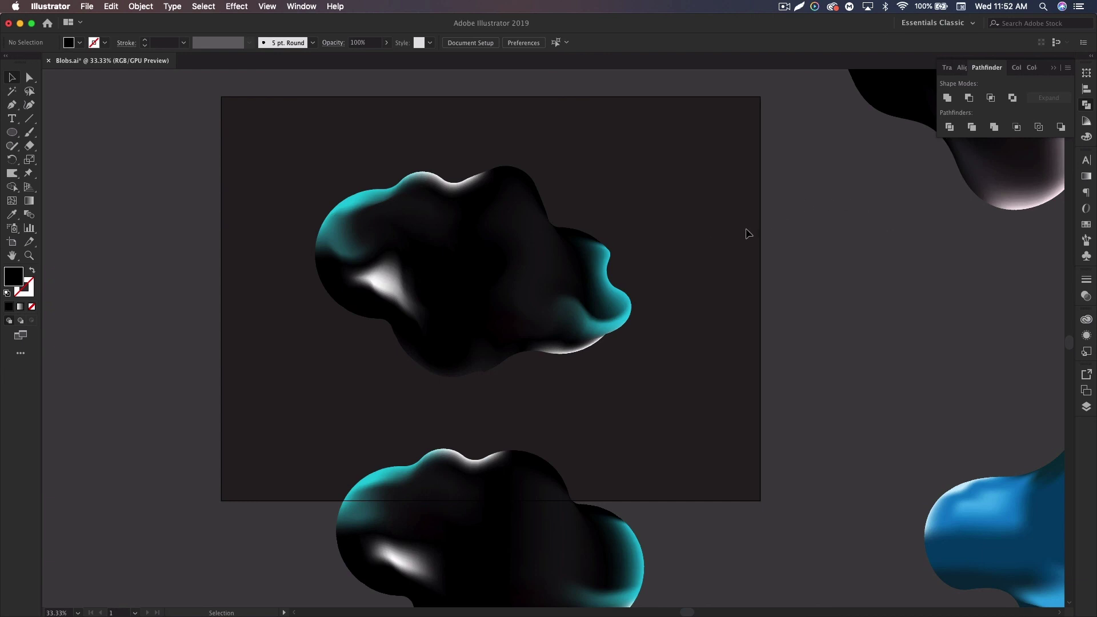
Step: Examine the gradient meshes of the blue blob and the teal blob outside the artboard, leaving both deselected
left_click_drag(840, 365, 495, 204)
left_click(759, 336)
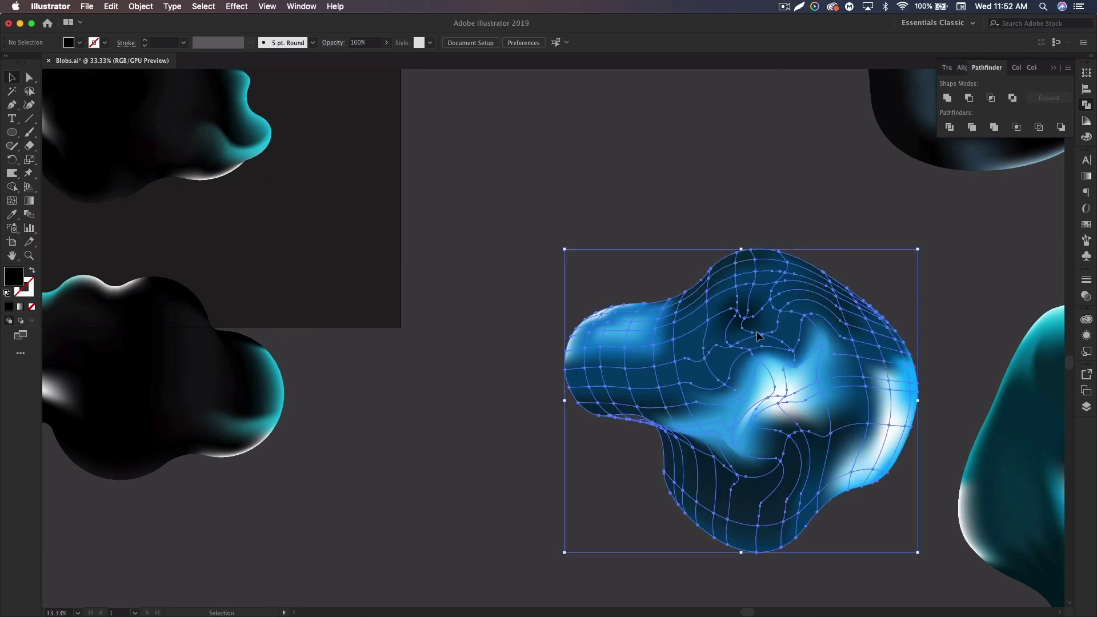
left_click(688, 198)
left_click_drag(799, 270, 538, 187)
left_click(855, 360)
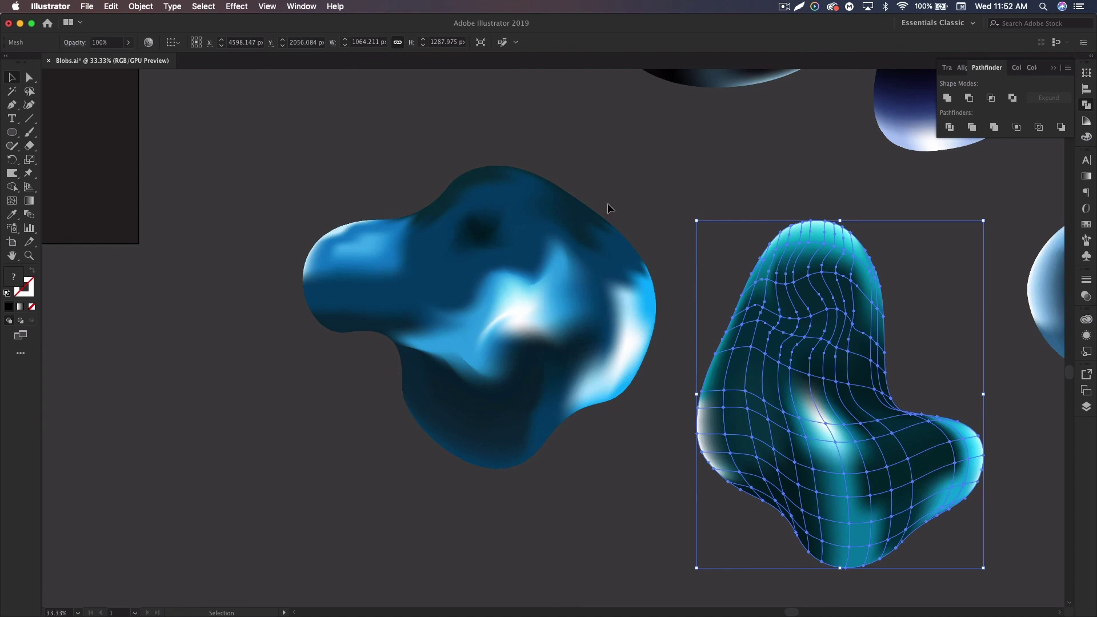
left_click(513, 254)
left_click(644, 200)
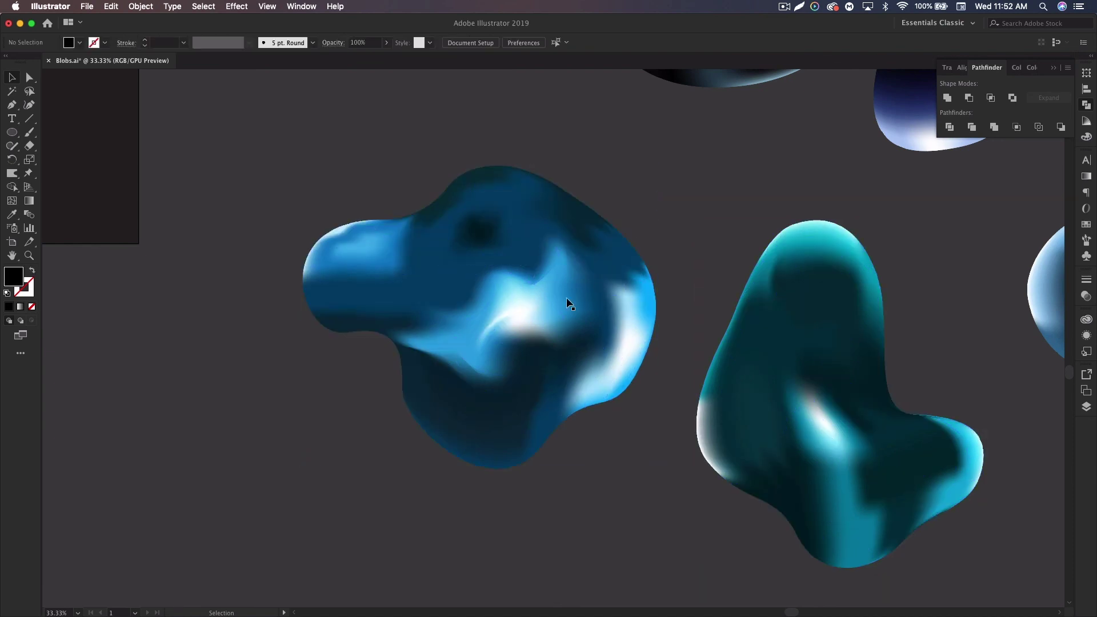
Step: Return to the artboard and zoom out to compare the two black blobs with the surrounding coloured blobs
left_click_drag(243, 201, 647, 350)
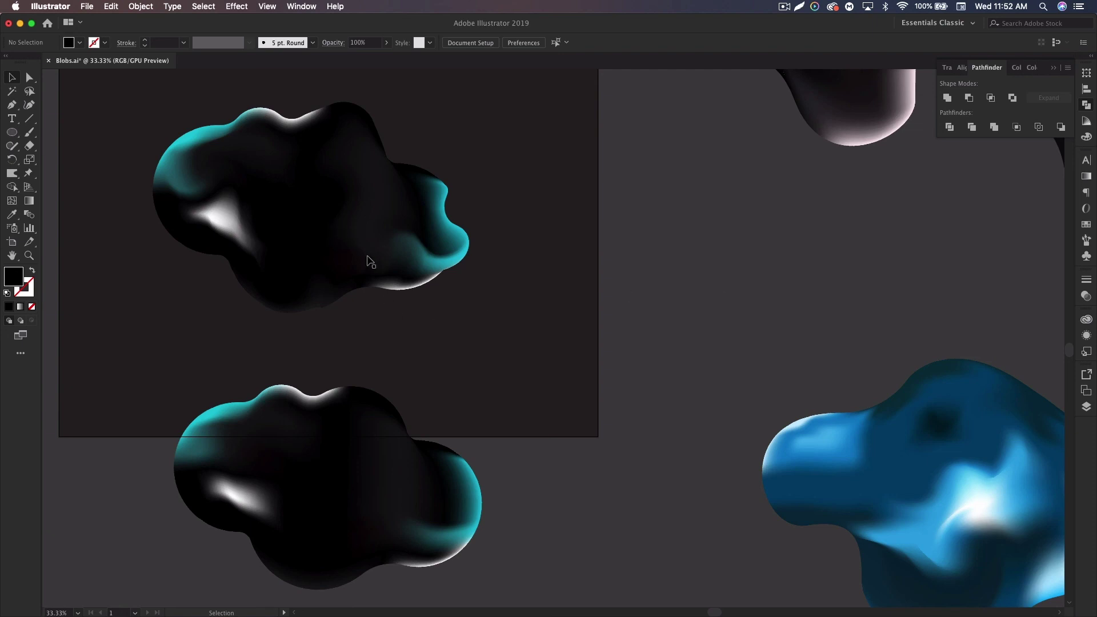
left_click_drag(833, 246, 890, 331)
key("super+minus")
left_click_drag(753, 336, 681, 307)
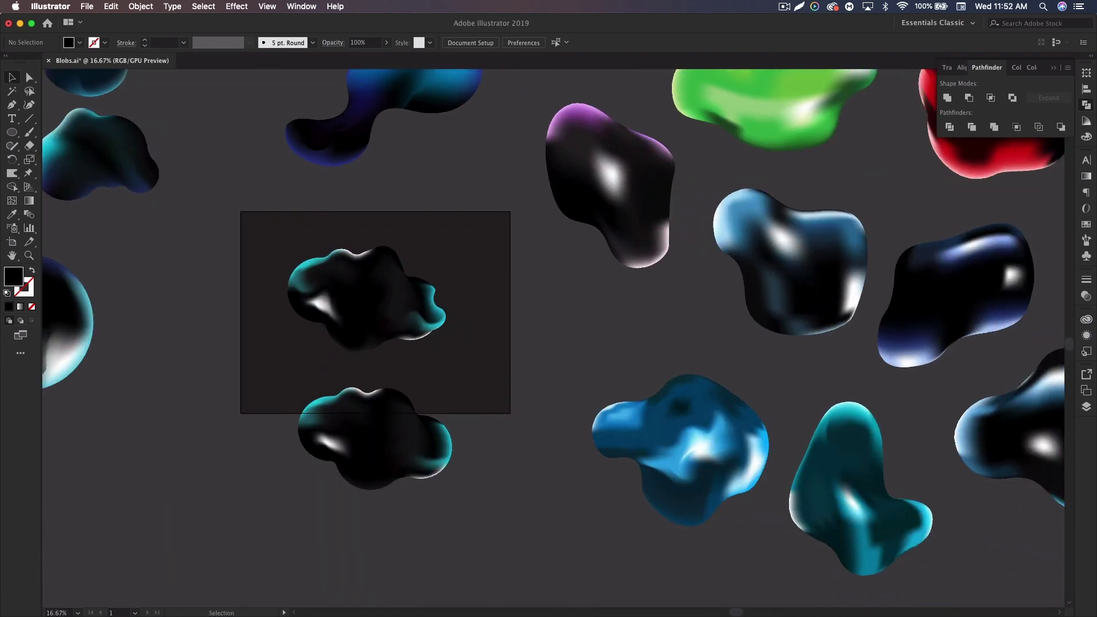
Step: Switch to Finder, view an enlarged preview of BlobPoster-1.png, close it, and return to Illustrator with all the blobs in view
key("super+Tab")
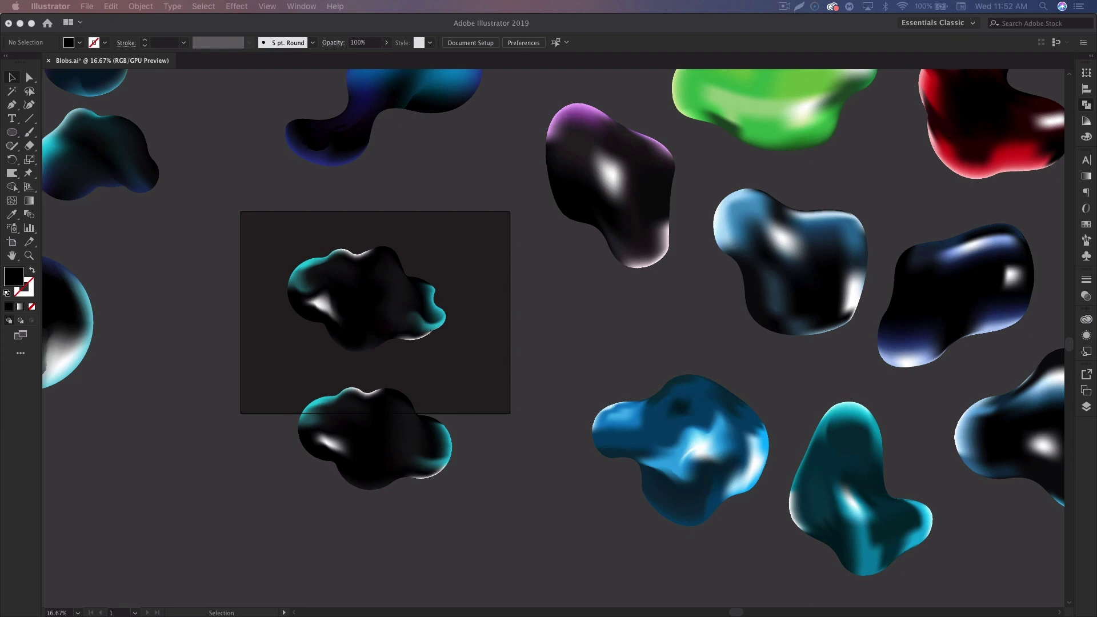
key("space")
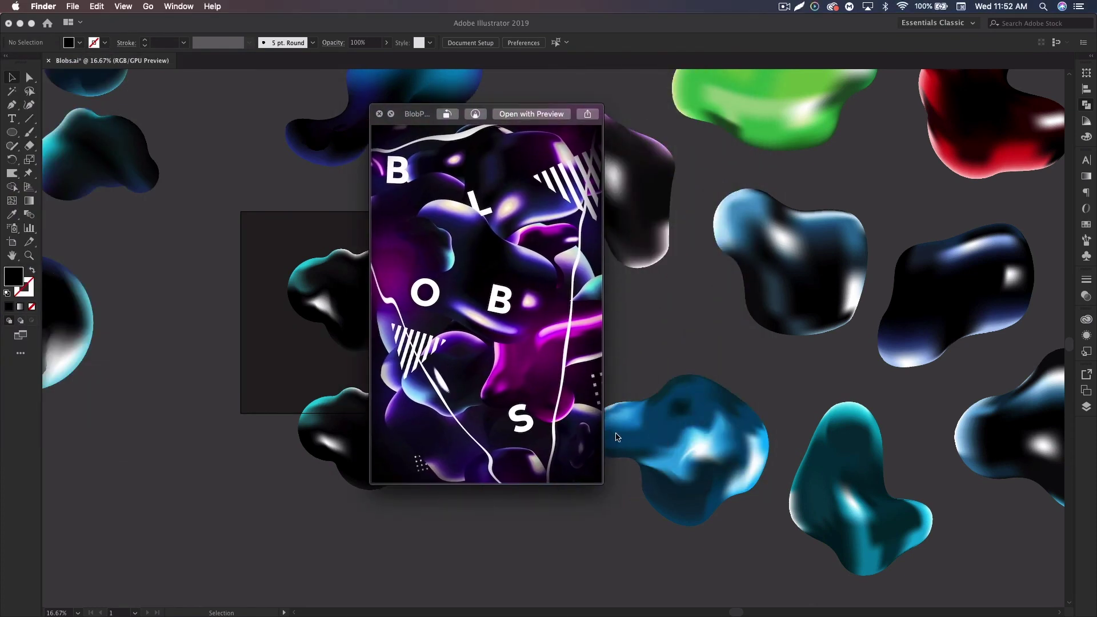
left_click_drag(601, 481, 754, 595)
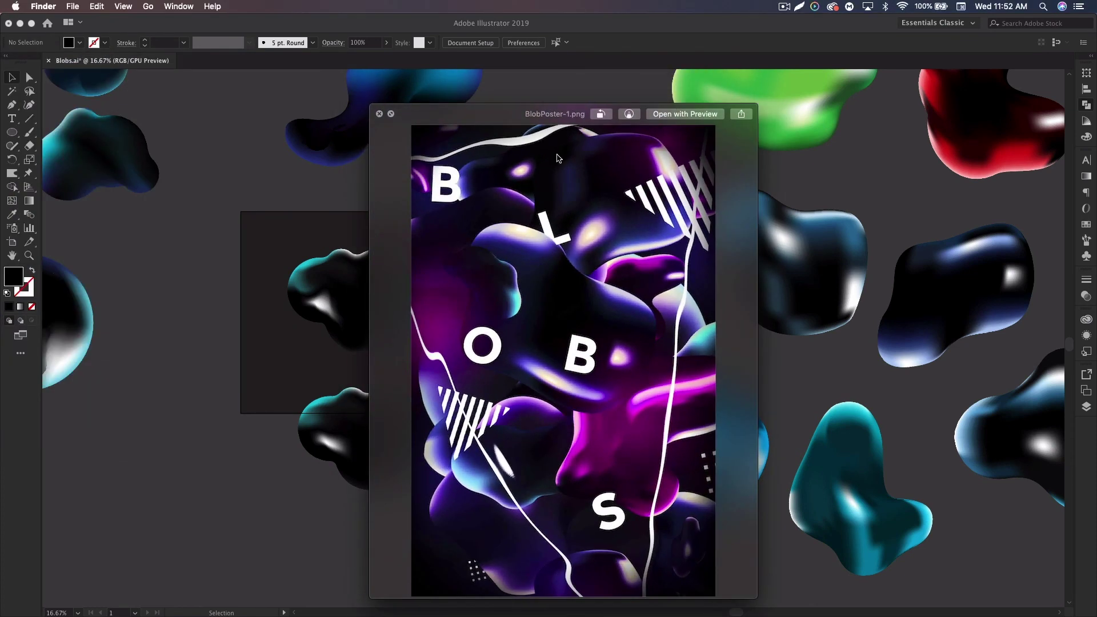
left_click_drag(449, 131, 398, 83)
left_click(331, 62)
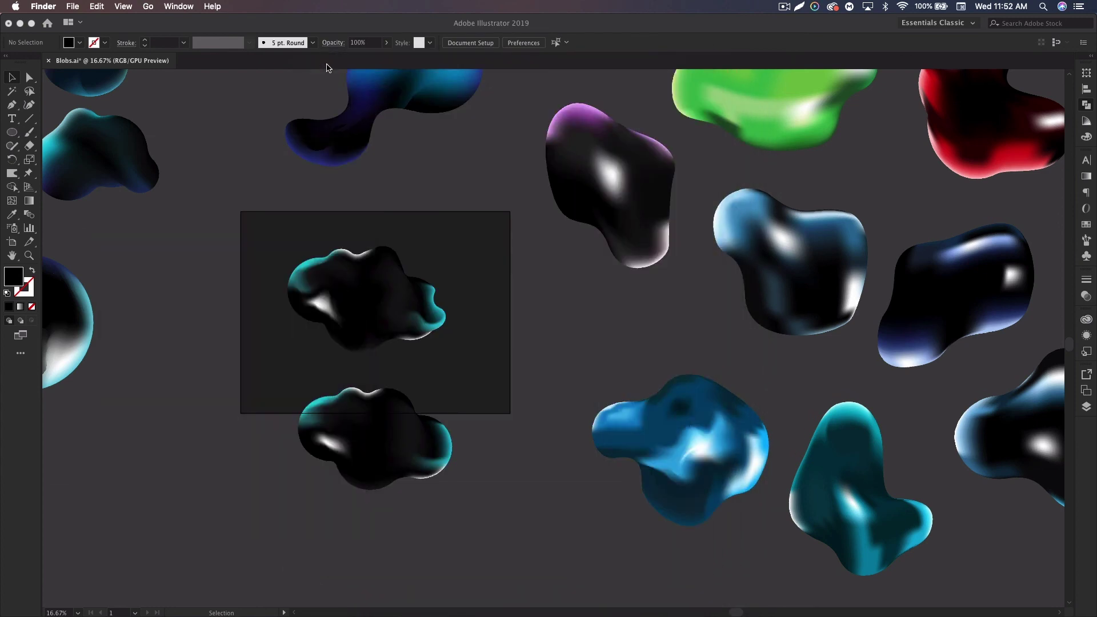
left_click(329, 67)
key("super+minus")
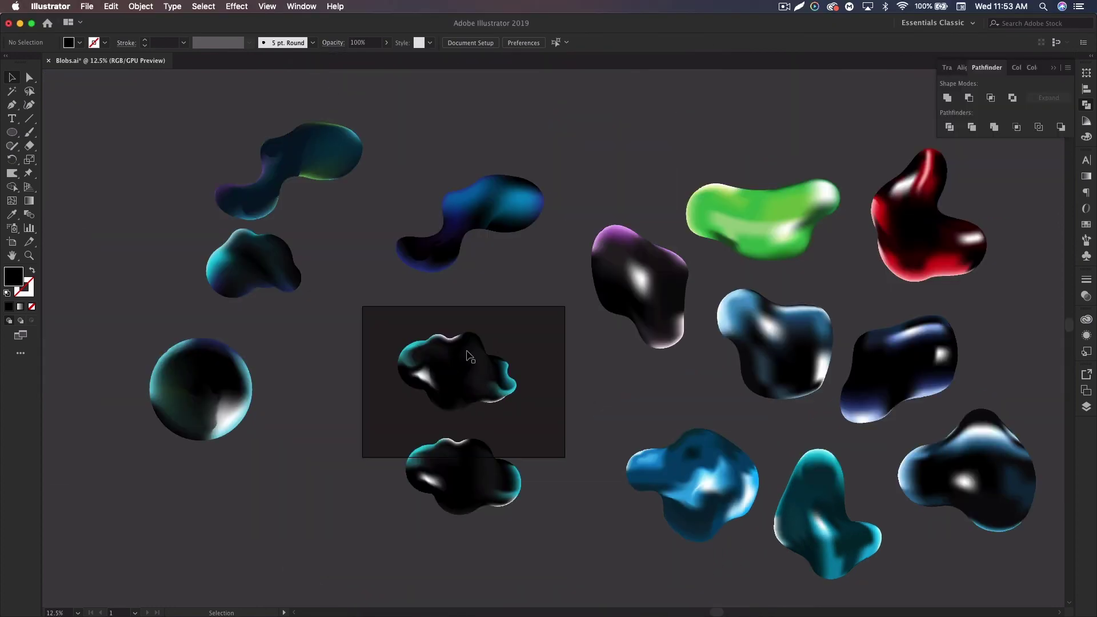